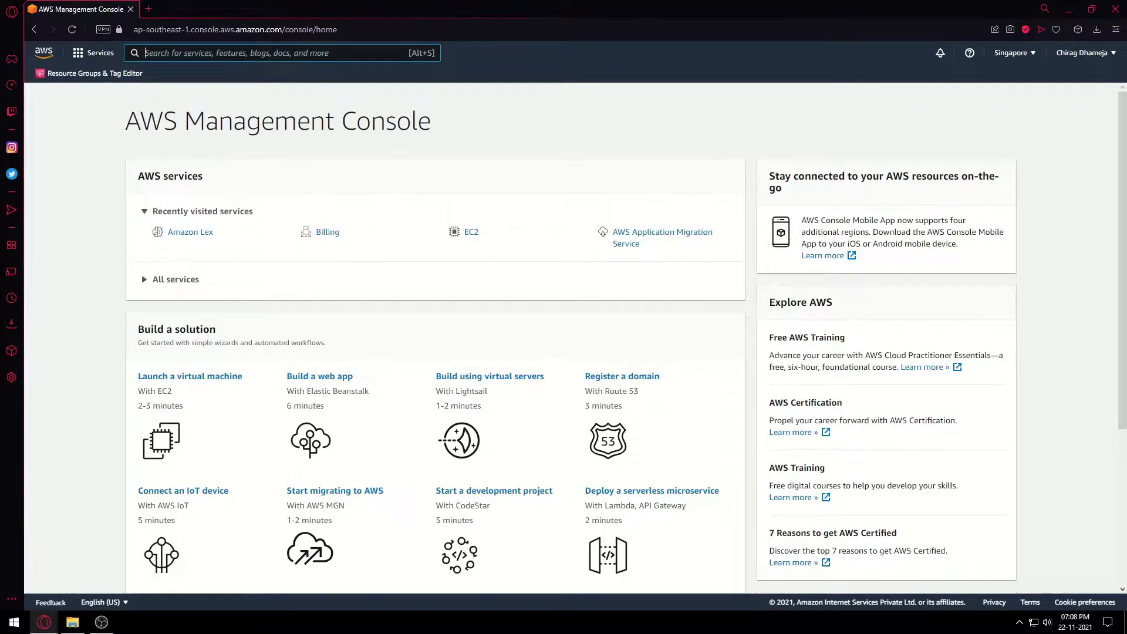
Search for 'lex', open Amazon Lex and choose Get Started to begin a new bot.
{"action": "type", "text": "lex"}
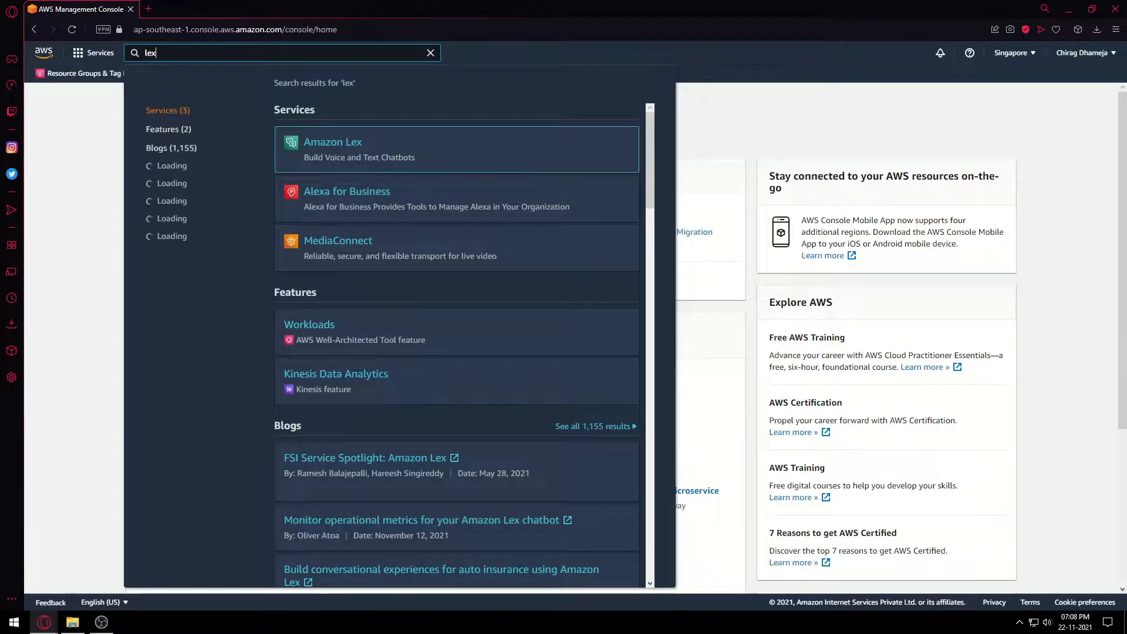
{"action": "key", "text": "Return"}
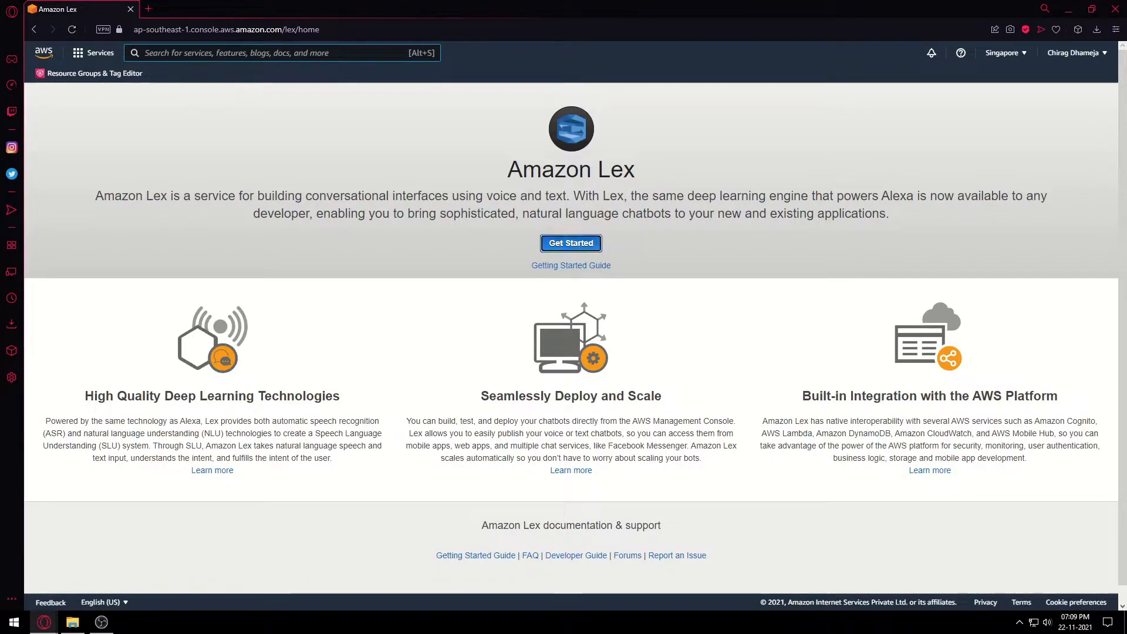
{"action": "left_click", "coordinate": [571, 243]}
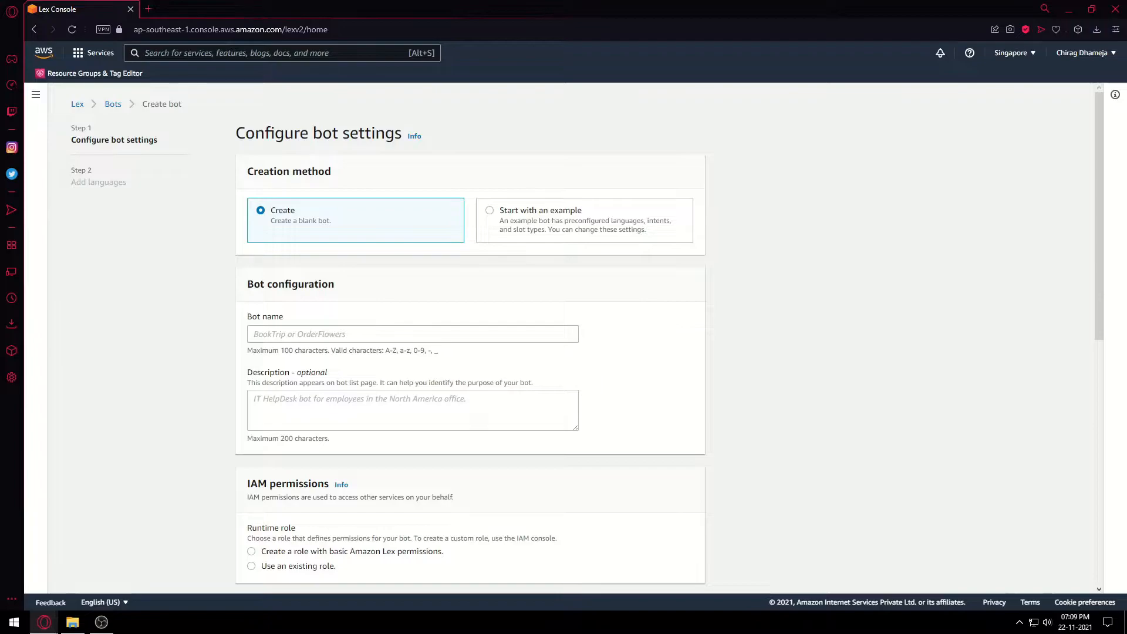
Name the blank bot TestBot with the description 'Test bot for testing'.
{"action": "scroll", "coordinate": [587, 338], "scroll_direction": "down", "scroll_amount": 1}
{"action": "left_click", "coordinate": [413, 276]}
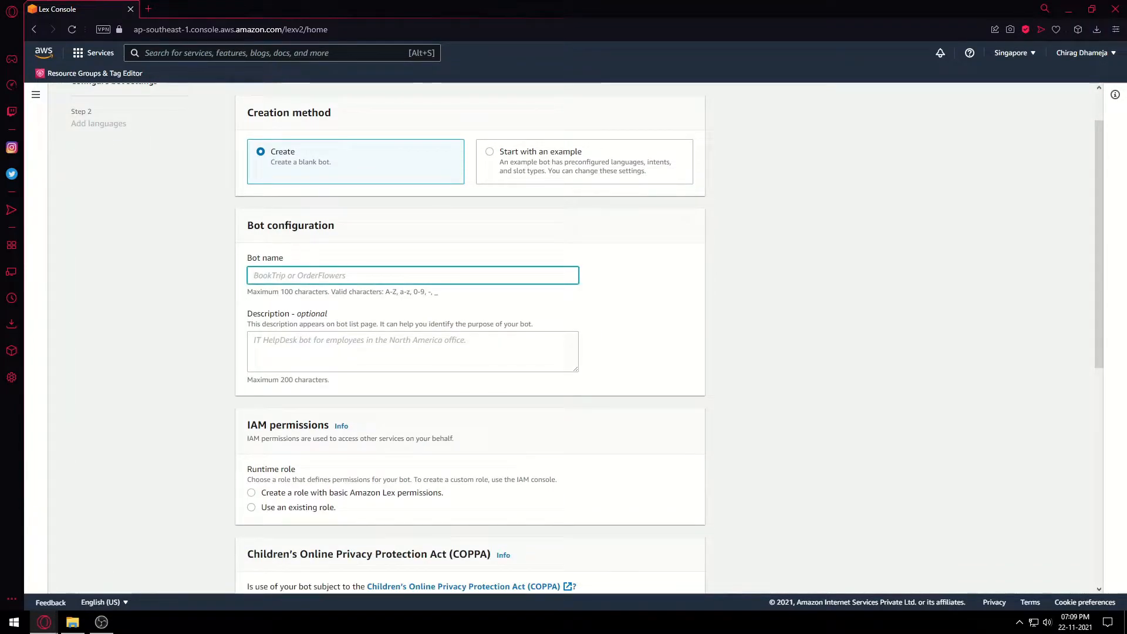
{"action": "type", "text": "TestBot"}
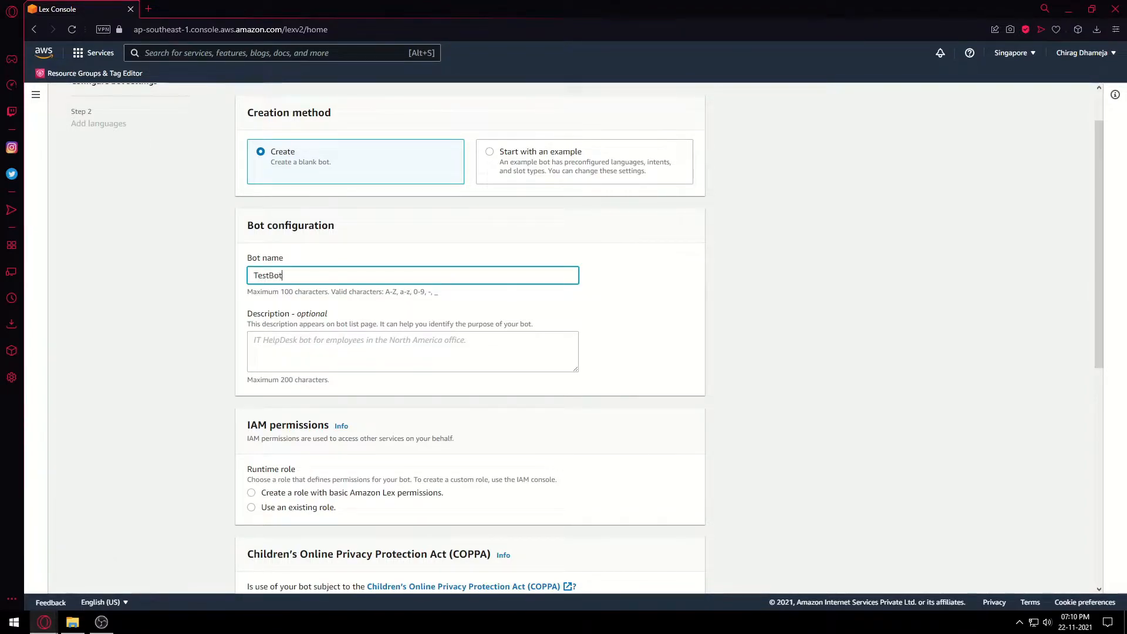
{"action": "scroll", "coordinate": [470, 337], "scroll_direction": "down", "scroll_amount": 2}
{"action": "left_click", "coordinate": [413, 234]}
{"action": "type", "text": "Test bot for testing"}
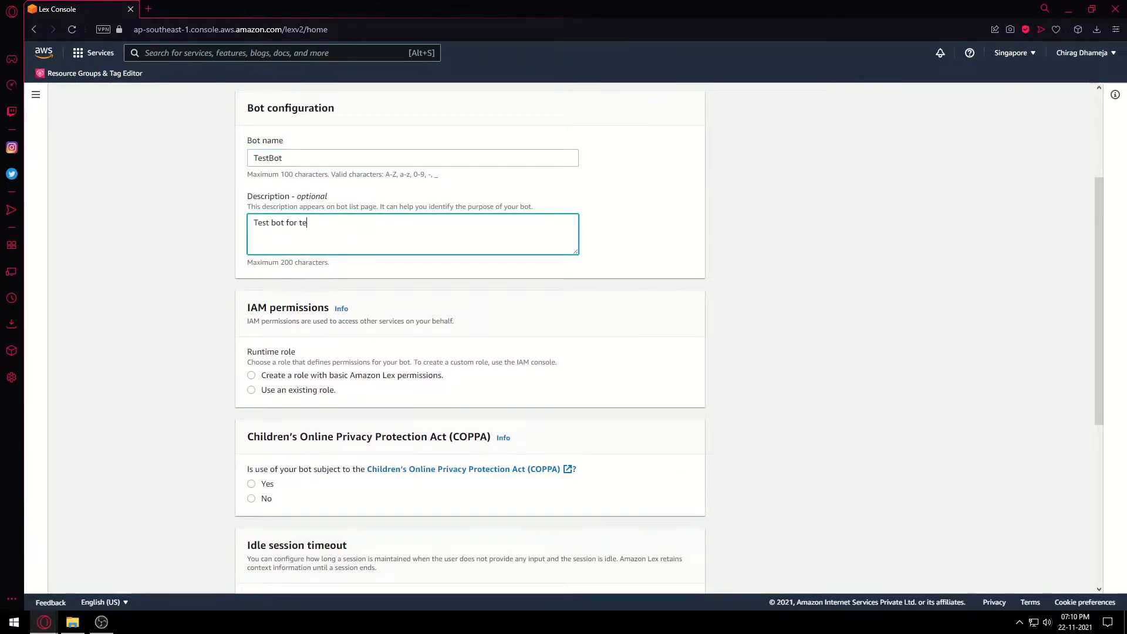
Create a role with basic Lex permissions, answer COPPA Yes, and keep the 5-minute idle timeout.
{"action": "scroll", "coordinate": [470, 338], "scroll_direction": "down", "scroll_amount": 2}
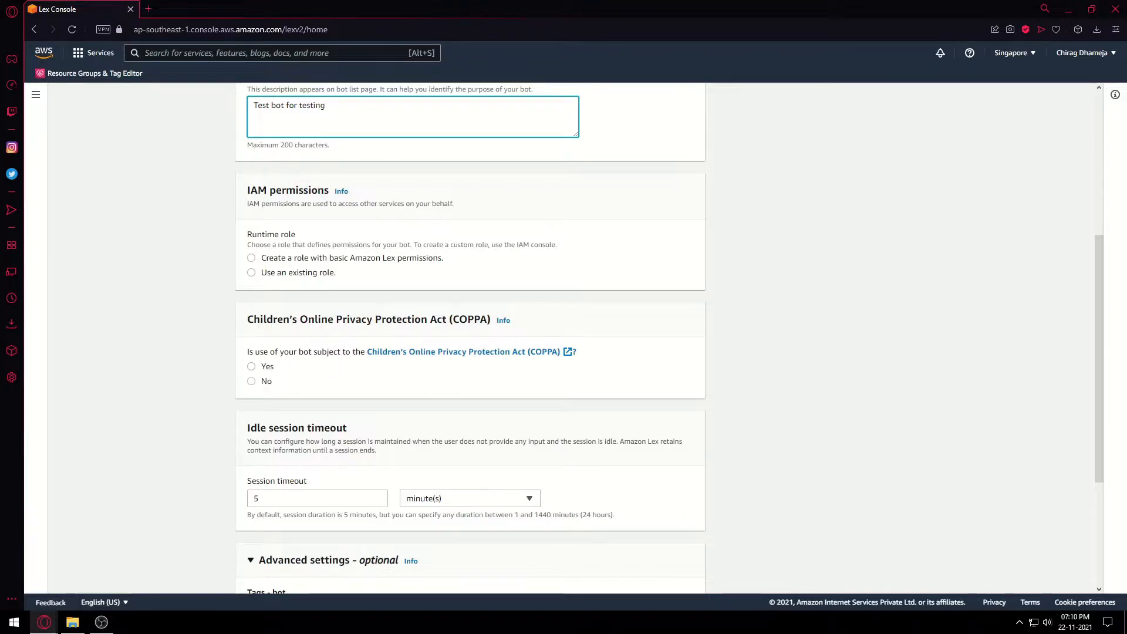
{"action": "left_click", "coordinate": [251, 259]}
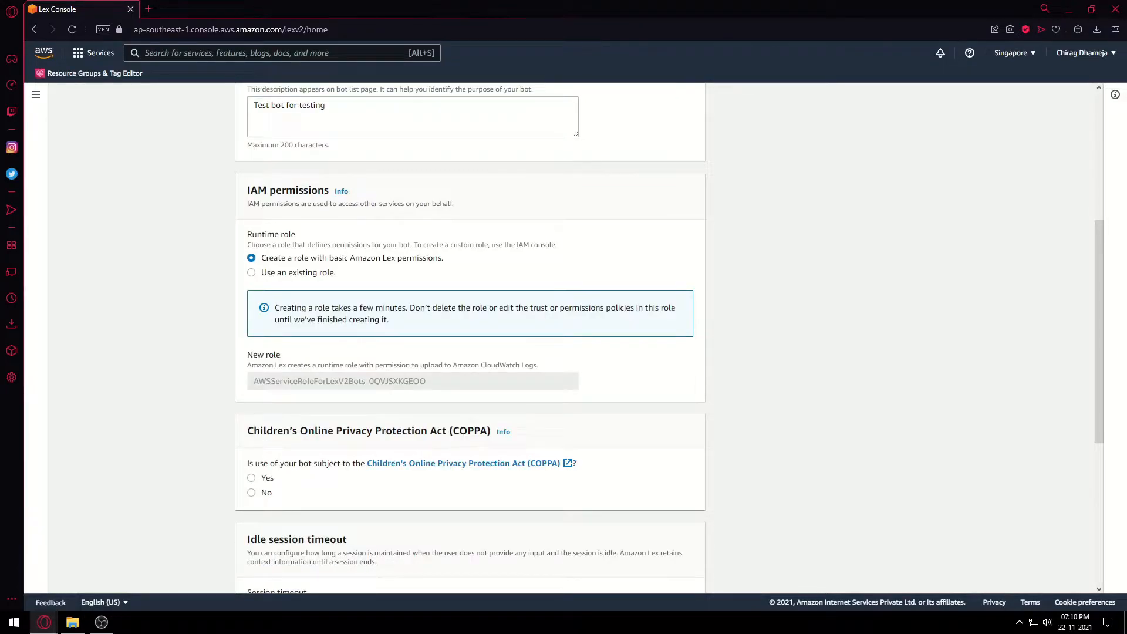
{"action": "scroll", "coordinate": [470, 338], "scroll_direction": "down", "scroll_amount": 1}
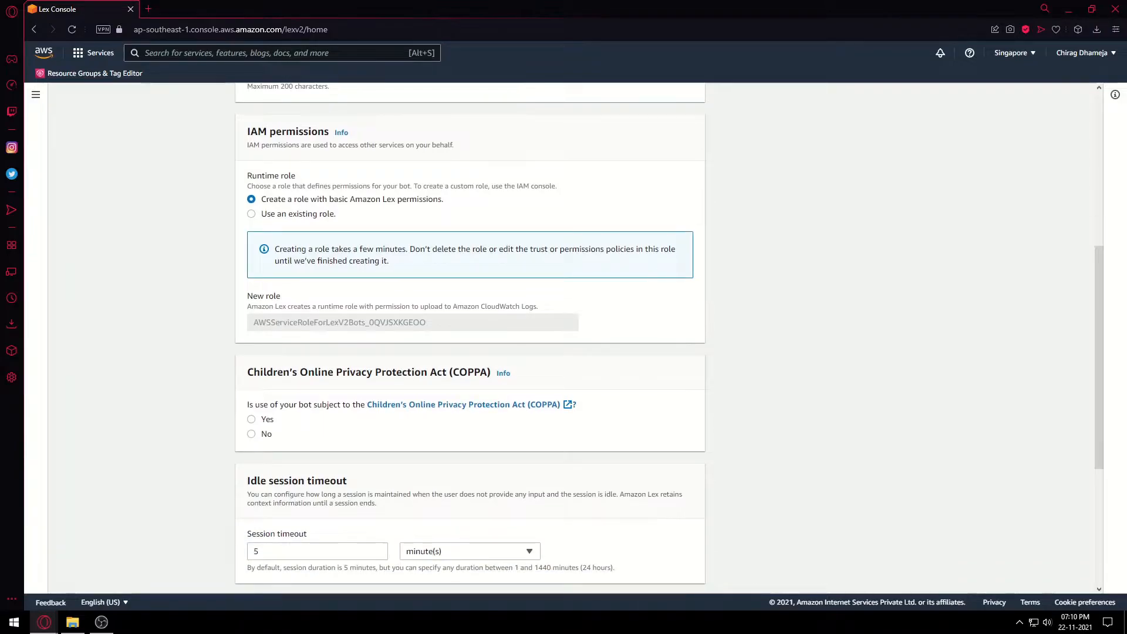
{"action": "scroll", "coordinate": [469, 338], "scroll_direction": "down", "scroll_amount": 2}
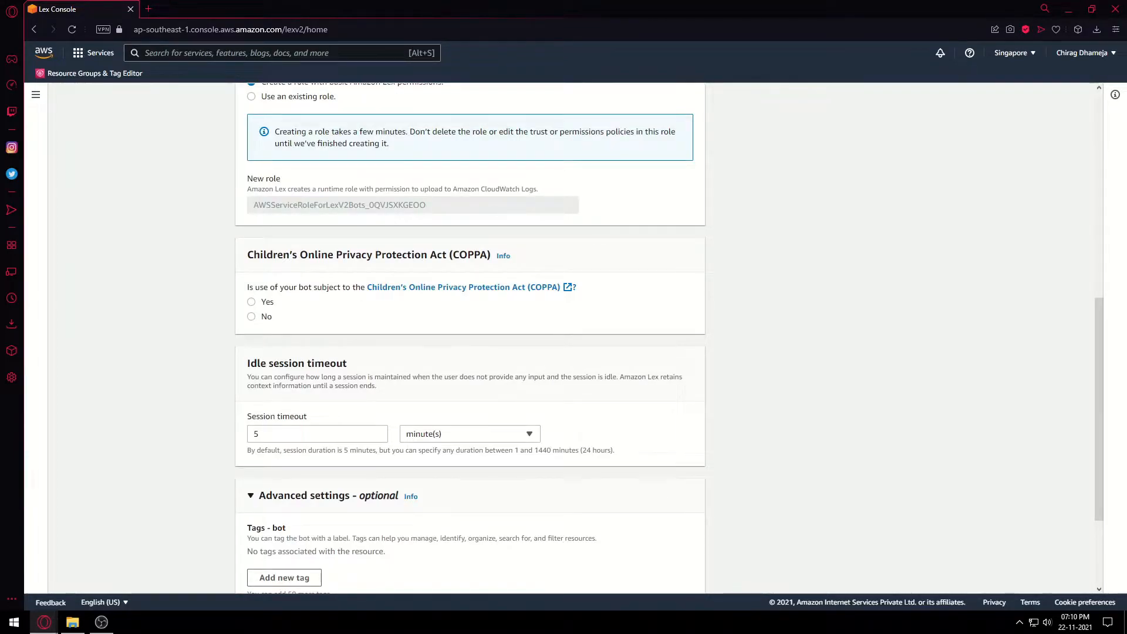
{"action": "left_click", "coordinate": [251, 302]}
{"action": "scroll", "coordinate": [469, 338], "scroll_direction": "down", "scroll_amount": 1}
{"action": "scroll", "coordinate": [317, 317], "scroll_direction": "down", "scroll_amount": 1}
{"action": "left_click", "coordinate": [317, 316]}
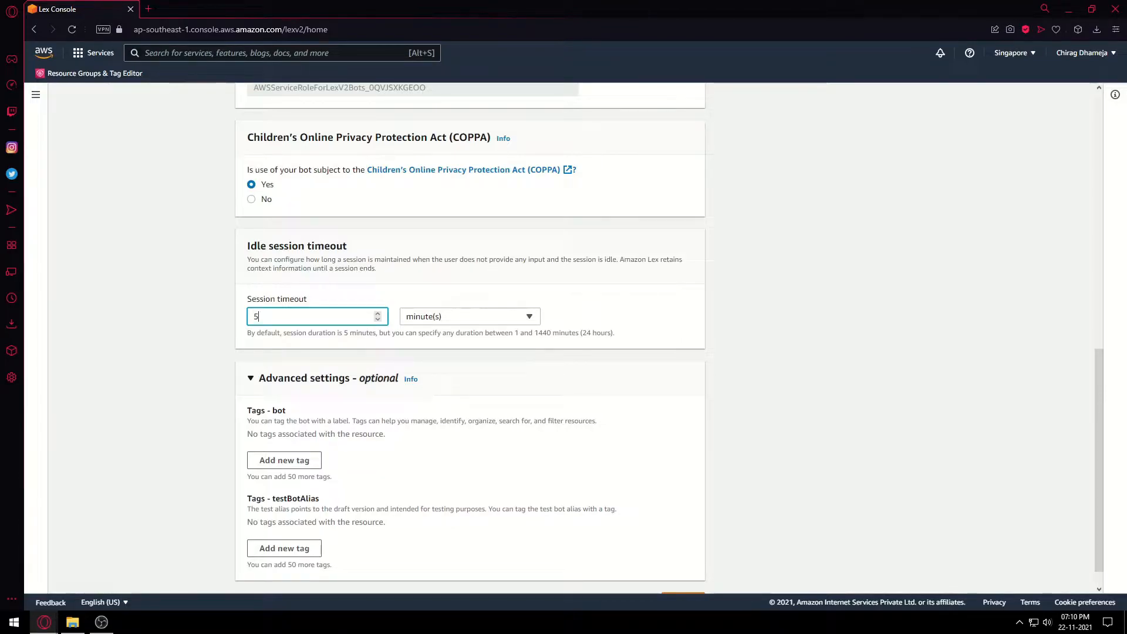
{"action": "scroll", "coordinate": [670, 339], "scroll_direction": "down", "scroll_amount": 1}
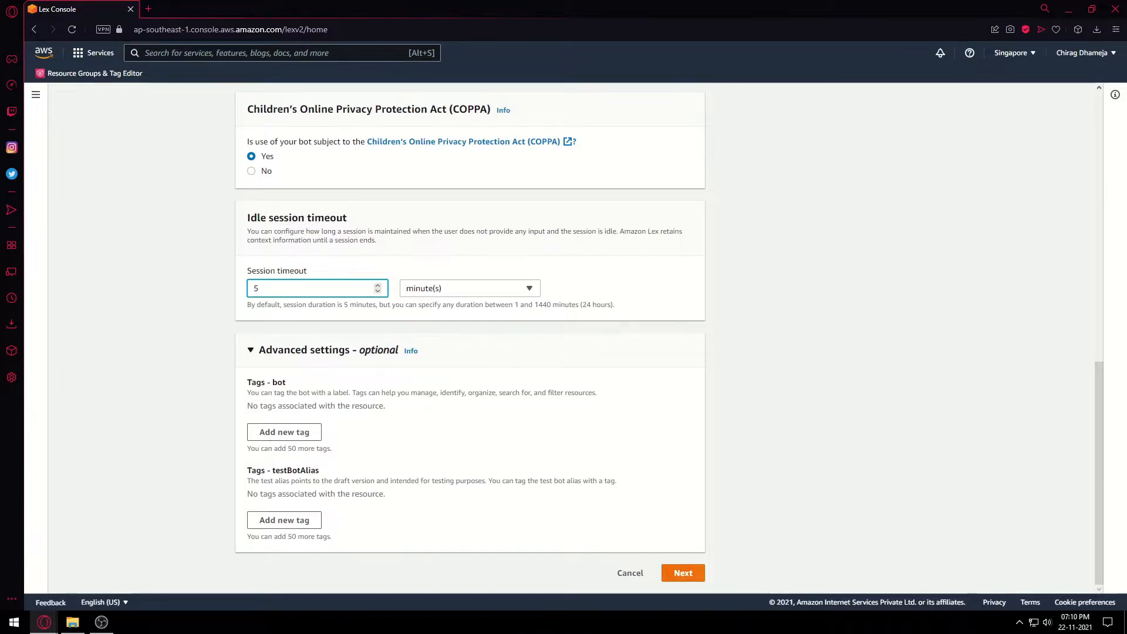
Add English (US) as the bot language with voice interaction None, and finish creating the bot.
{"action": "left_click", "coordinate": [684, 573]}
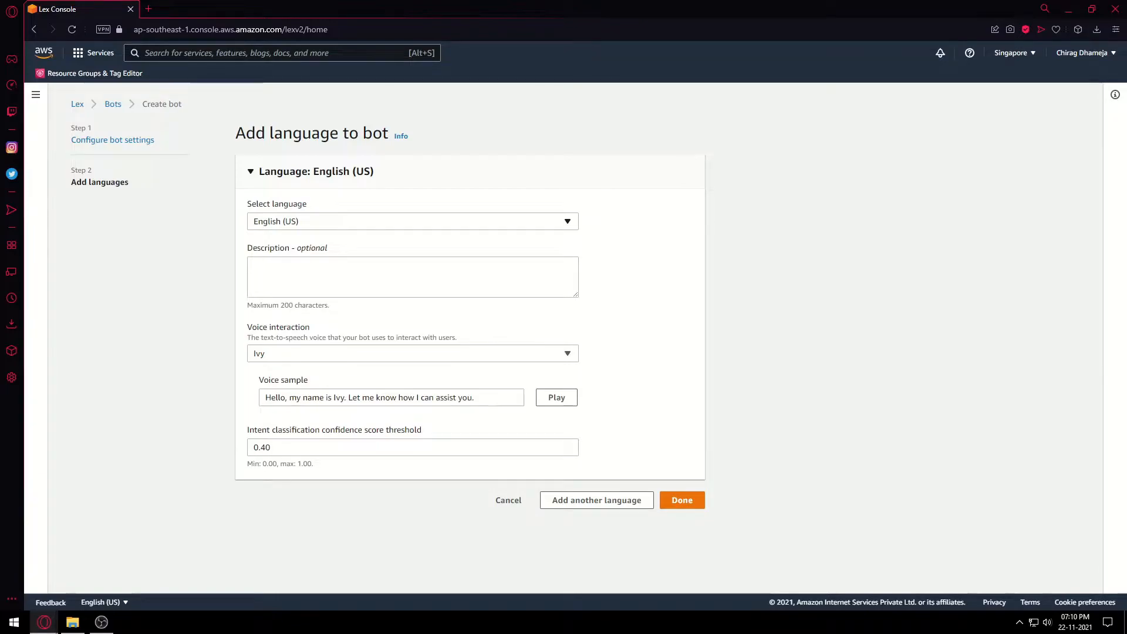
{"action": "left_click", "coordinate": [413, 221]}
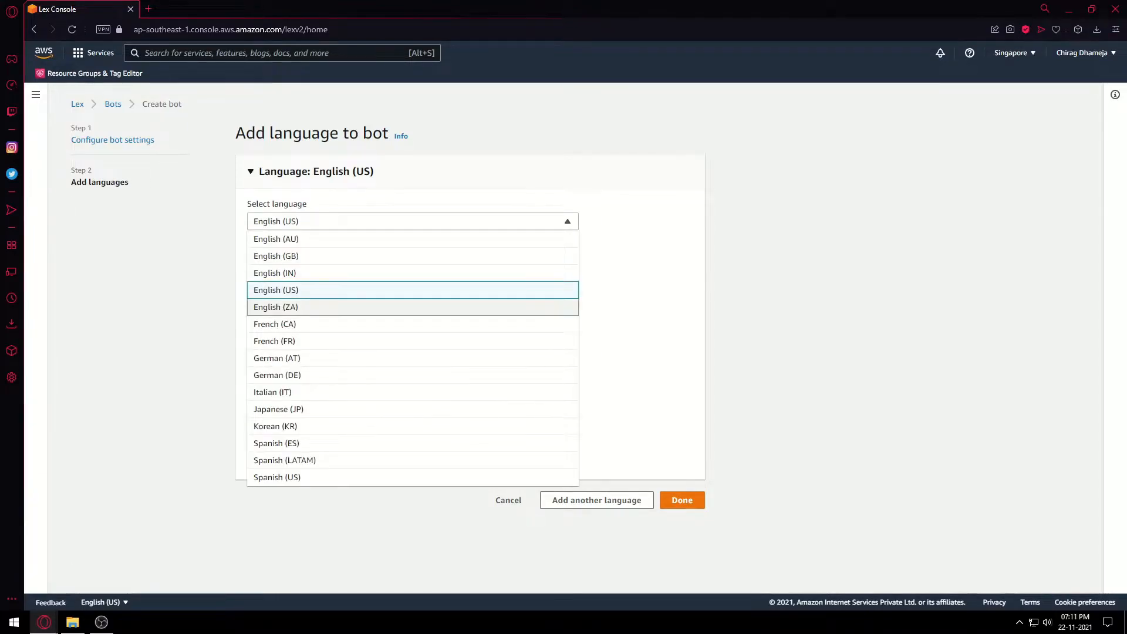
{"action": "left_click", "coordinate": [413, 290]}
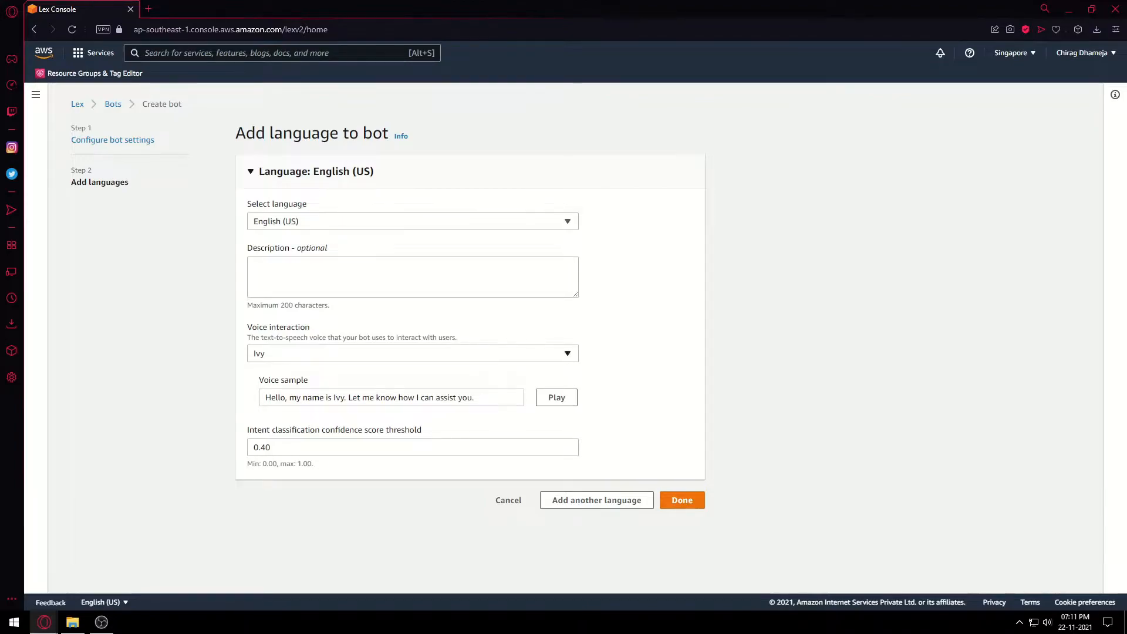
{"action": "left_click", "coordinate": [413, 354]}
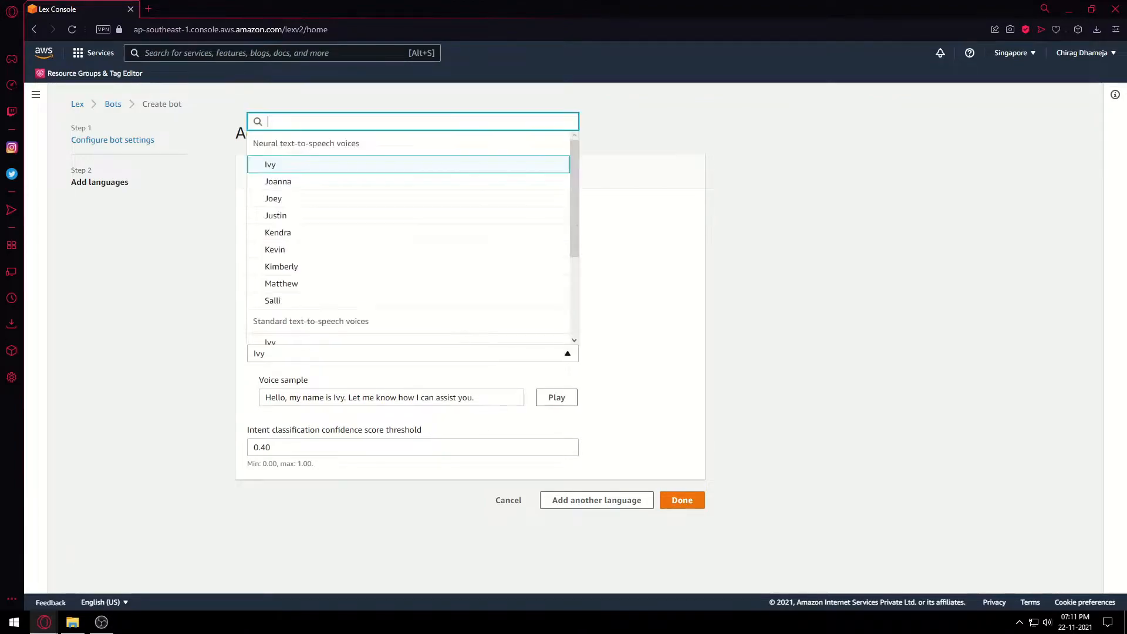
{"action": "scroll", "coordinate": [408, 293], "scroll_direction": "down", "scroll_amount": 3}
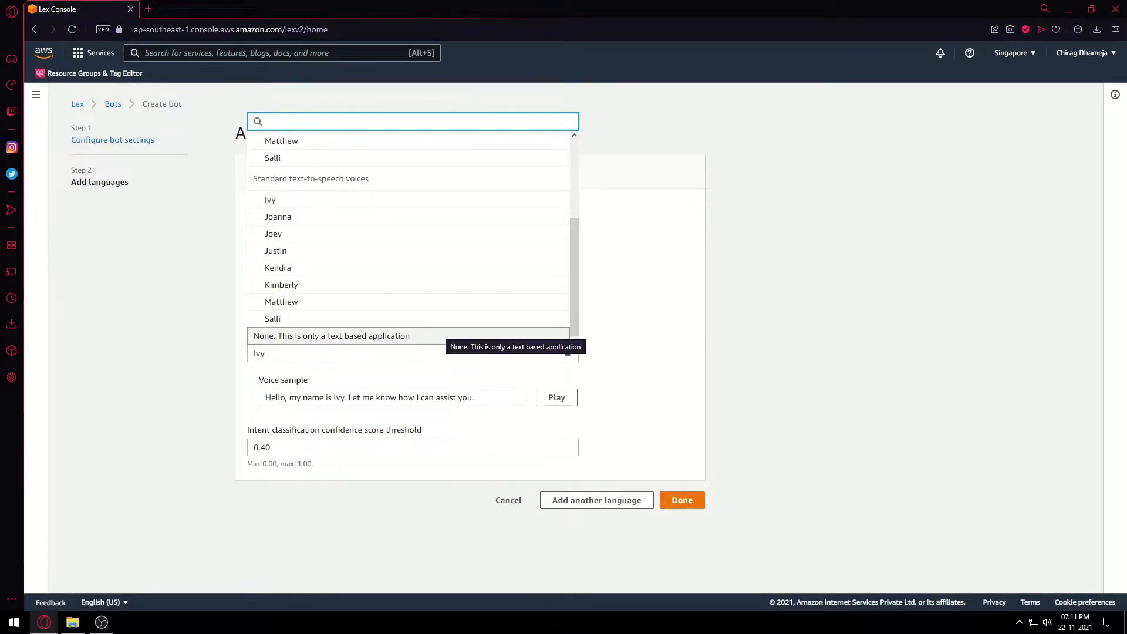
{"action": "left_click", "coordinate": [352, 336]}
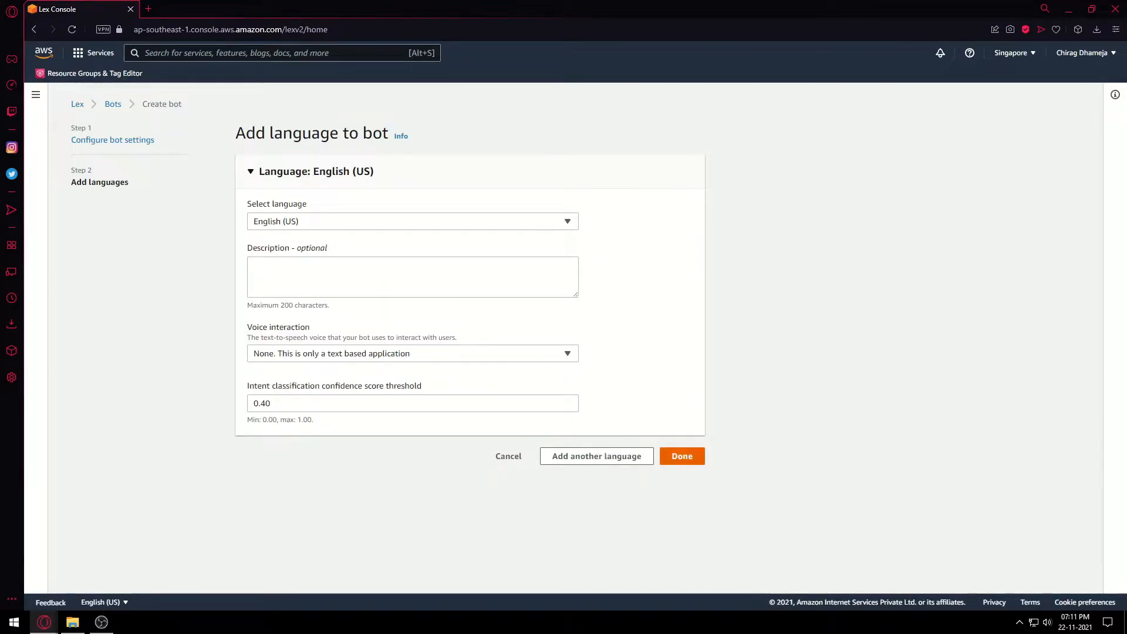
{"action": "left_click", "coordinate": [682, 456]}
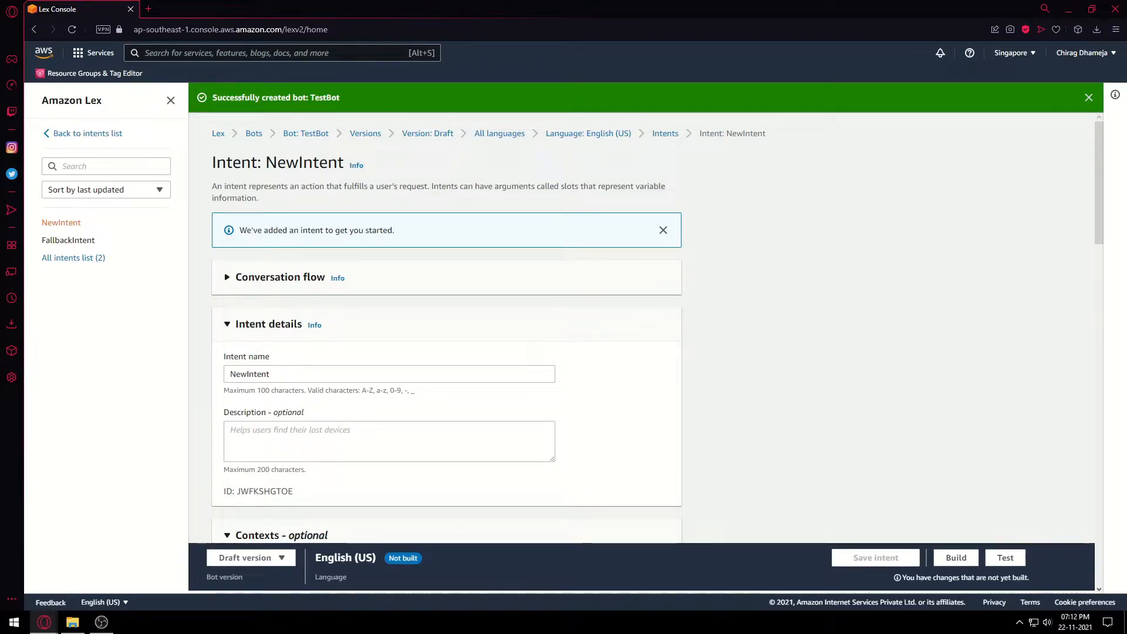
Rename the starter intent NewIntent to HelloIntent.
{"action": "left_click_drag", "start_coordinate": [272, 375], "coordinate": [227, 374]}
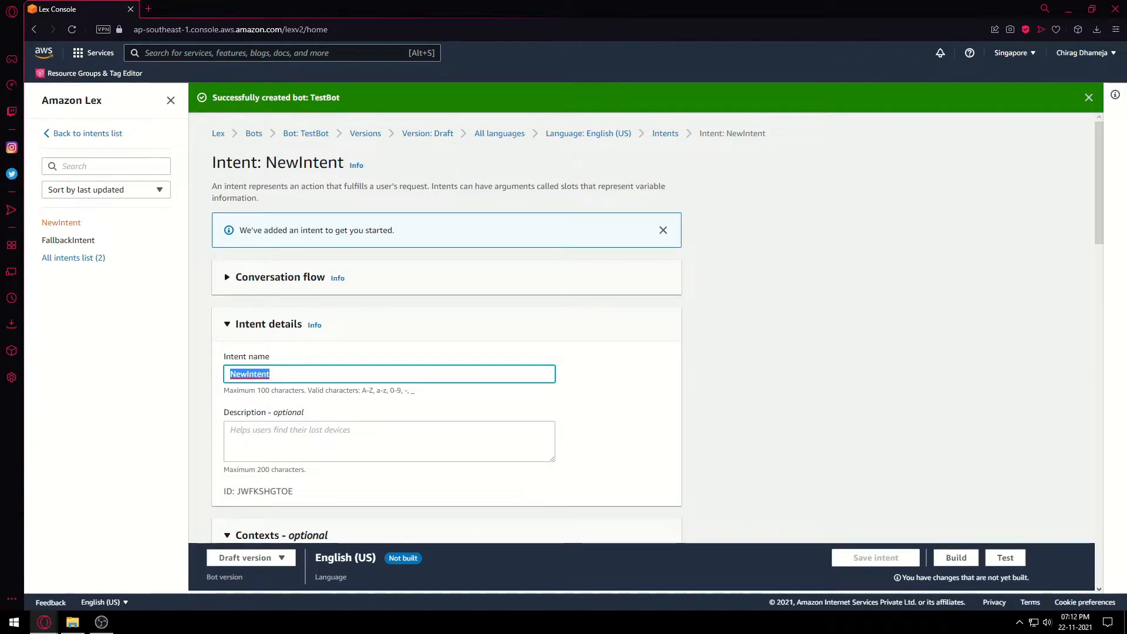
{"action": "type", "text": "He"}
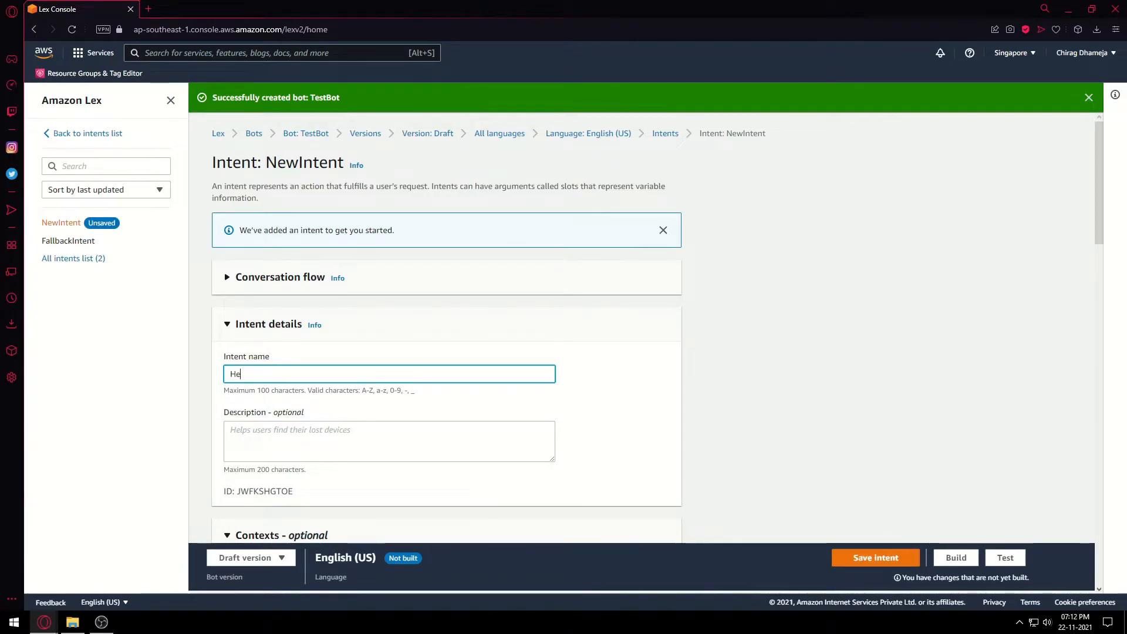
{"action": "type", "text": "lloIntent"}
{"action": "scroll", "coordinate": [446, 328], "scroll_direction": "down", "scroll_amount": 9}
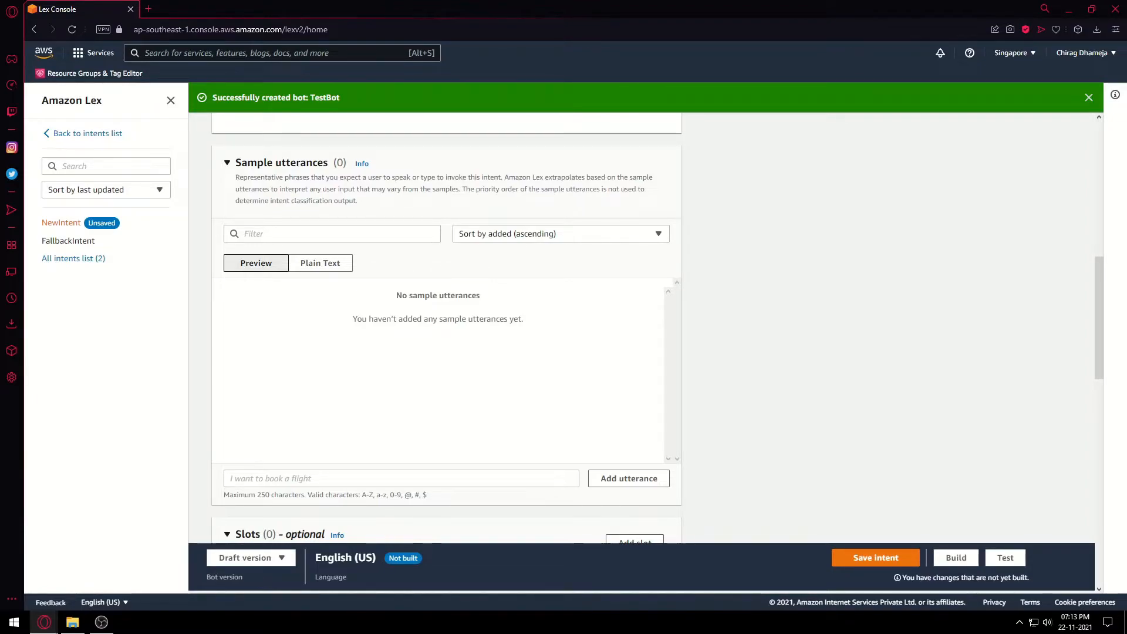
Add the sample utterances Hi, hello, hey and howdy.
{"action": "left_click", "coordinate": [402, 478]}
{"action": "type", "text": "H"}
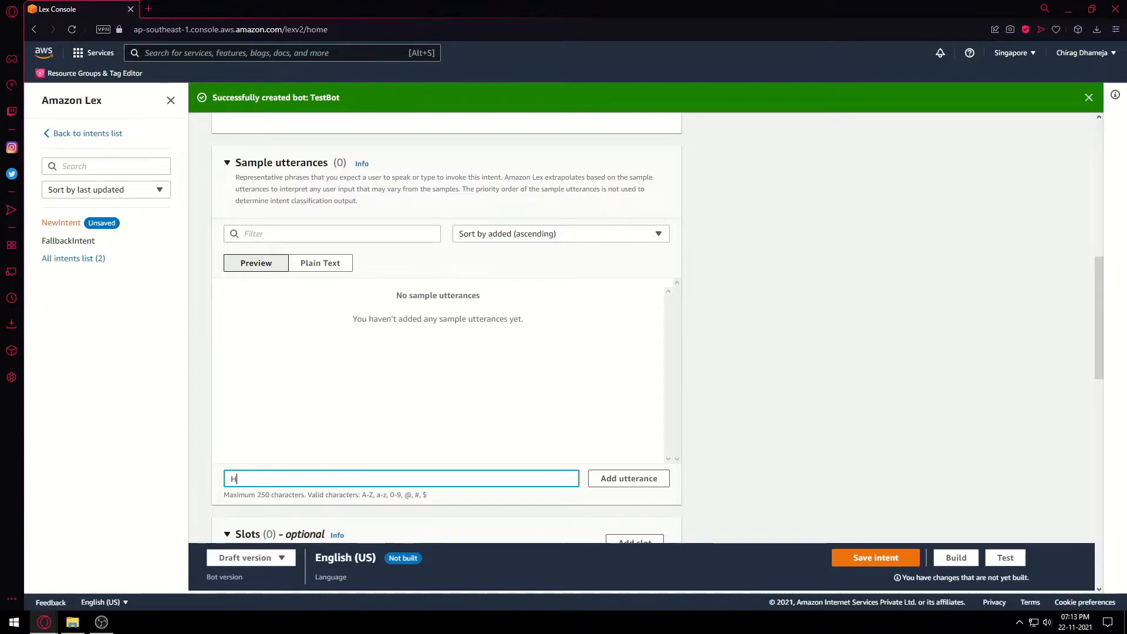
{"action": "type", "text": "i"}
{"action": "key", "text": "Return"}
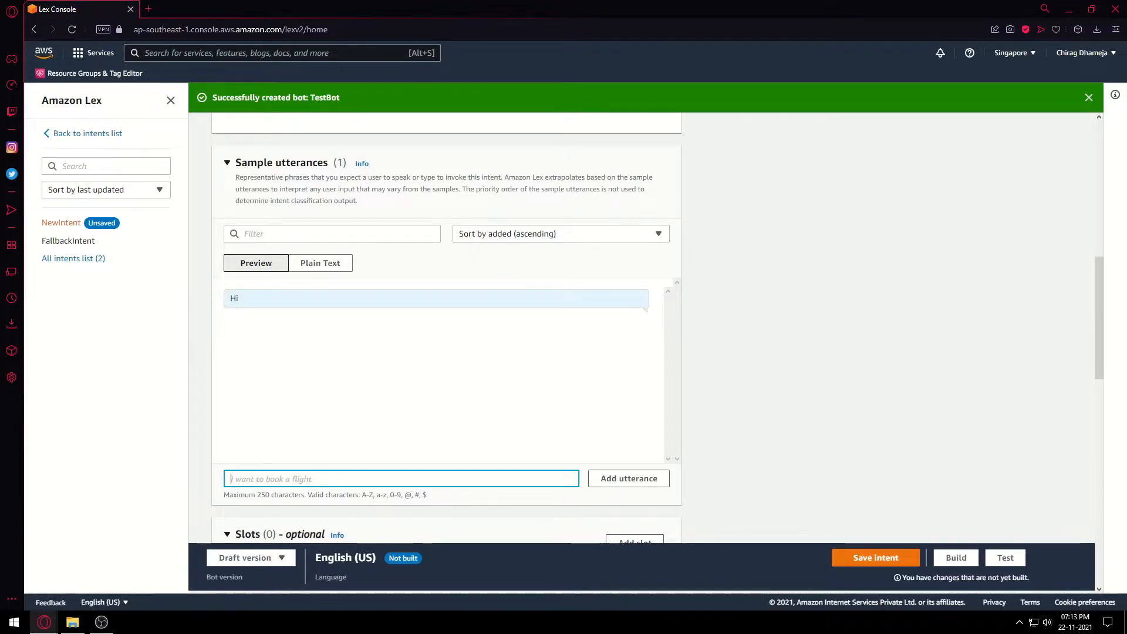
{"action": "type", "text": "hello"}
{"action": "key", "text": "Return"}
{"action": "type", "text": "hey"}
{"action": "key", "text": "Return"}
{"action": "type", "text": "howdy"}
{"action": "key", "text": "Return"}
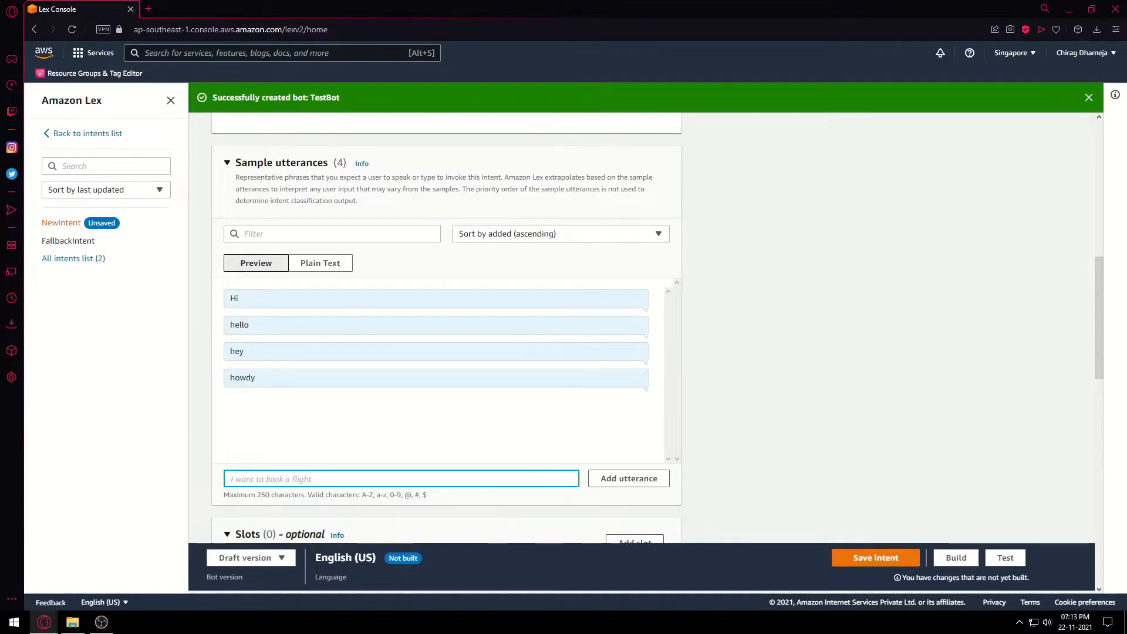
{"action": "scroll", "coordinate": [447, 329], "scroll_direction": "down", "scroll_amount": 15}
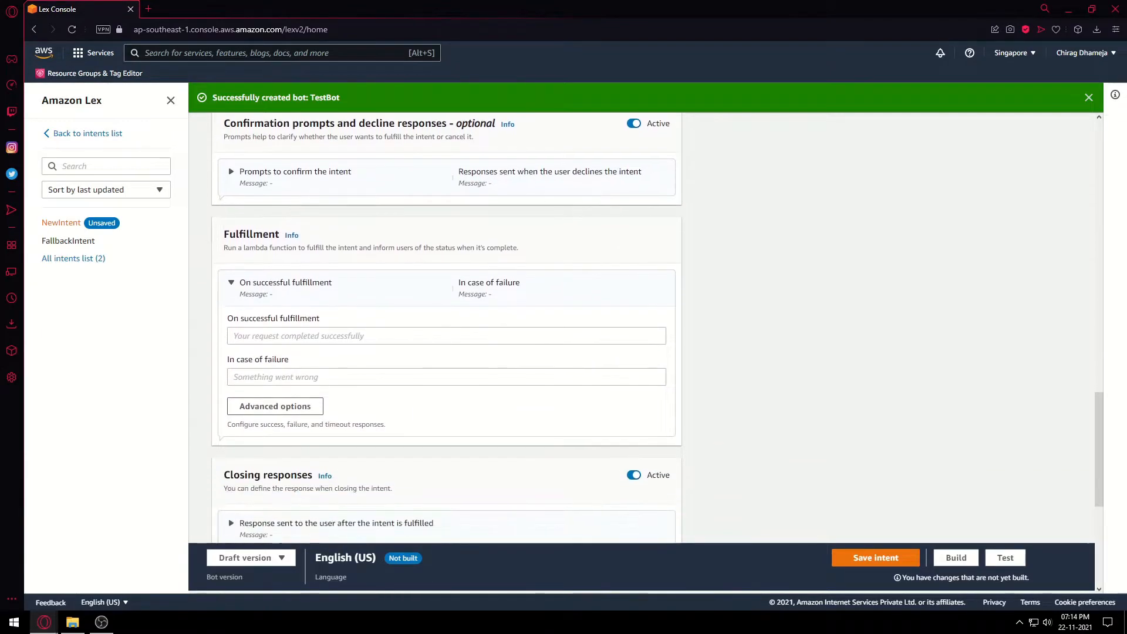
Set HelloIntent's fulfillment message to 'Hello there!' and save the intent.
{"action": "left_click", "coordinate": [446, 336]}
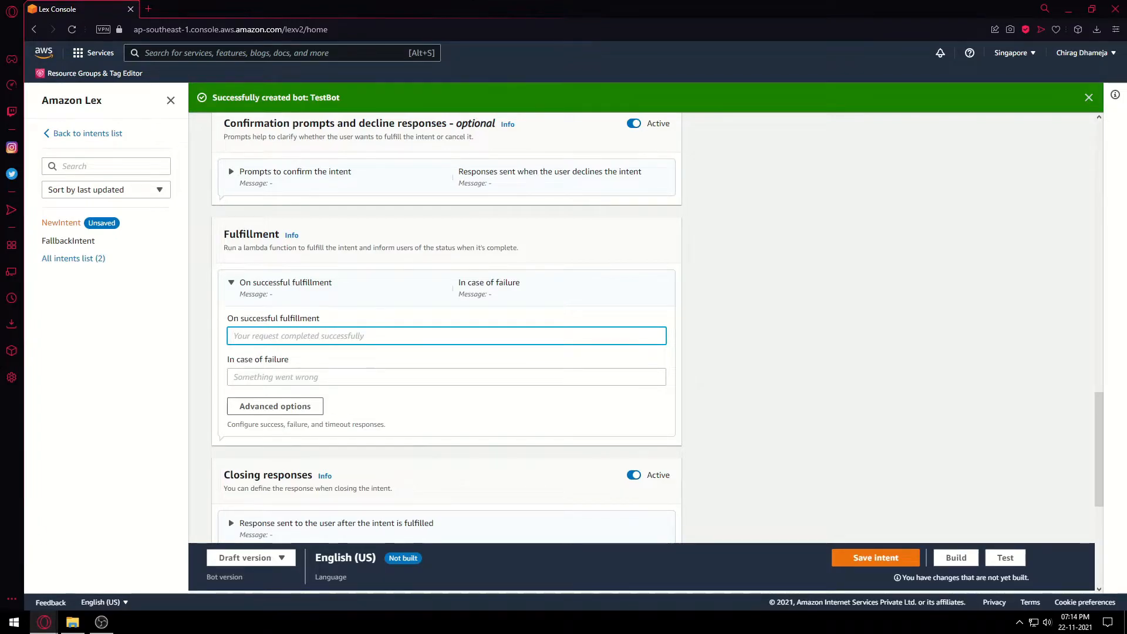
{"action": "type", "text": "Hello there!"}
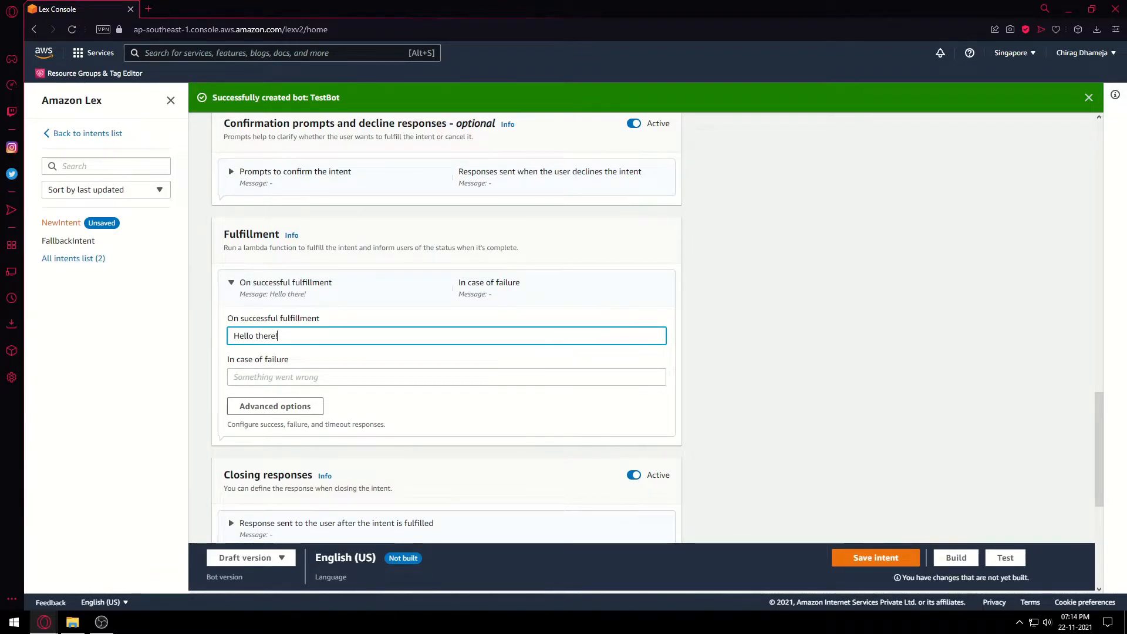
{"action": "scroll", "coordinate": [447, 329], "scroll_direction": "down", "scroll_amount": 3}
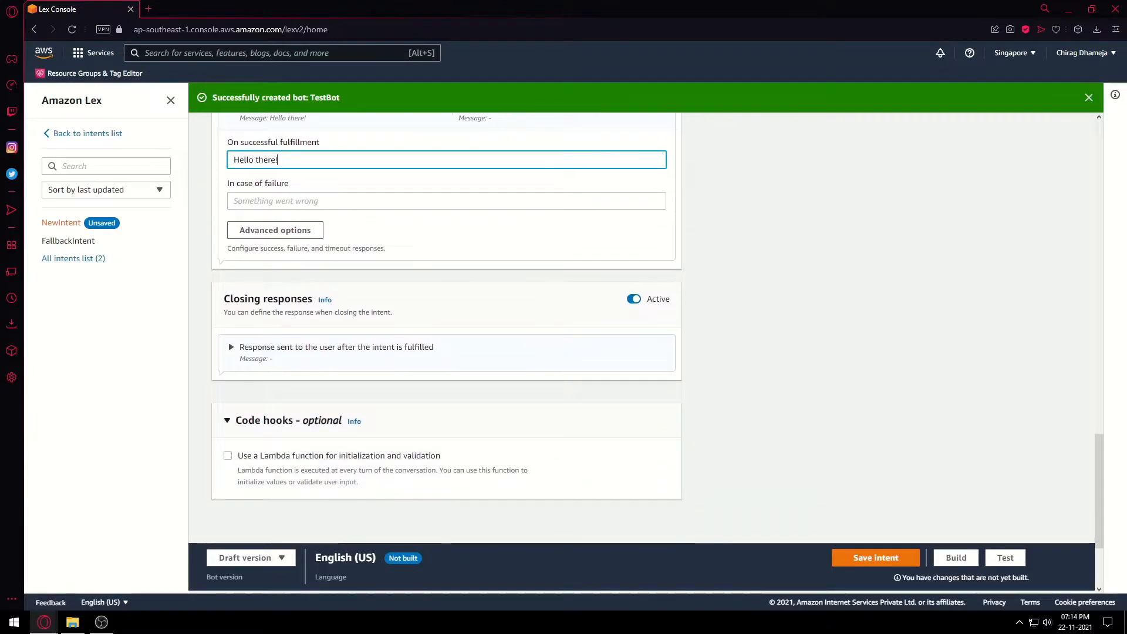
{"action": "left_click", "coordinate": [875, 558]}
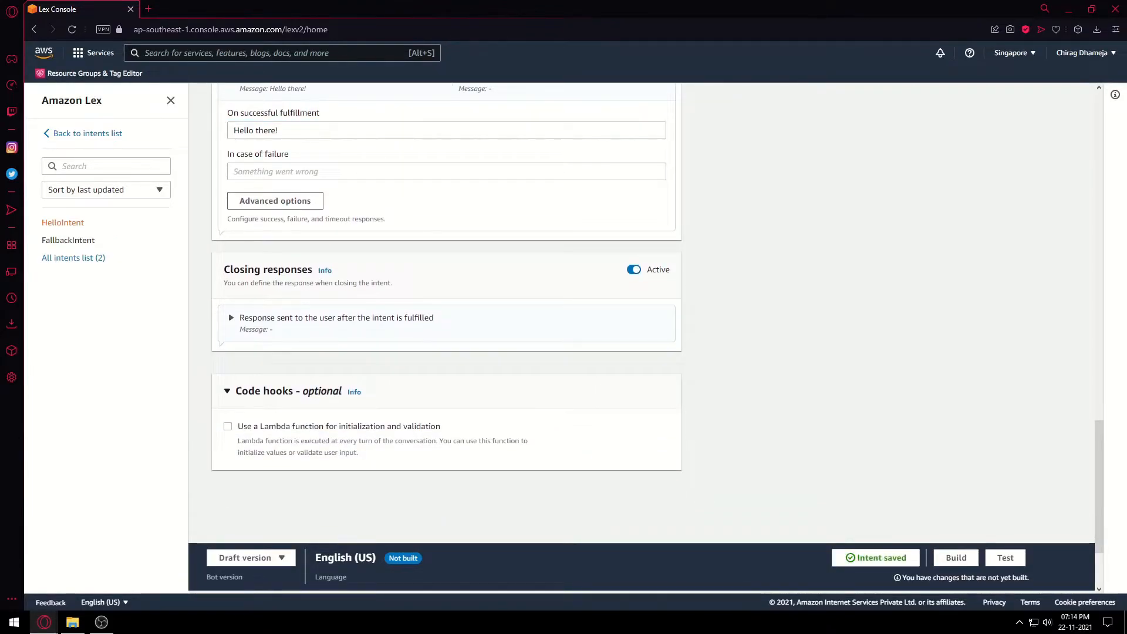
Build TestBot's English (US) language.
{"action": "scroll", "coordinate": [447, 329], "scroll_direction": "up", "scroll_amount": 3}
{"action": "left_click", "coordinate": [956, 558]}
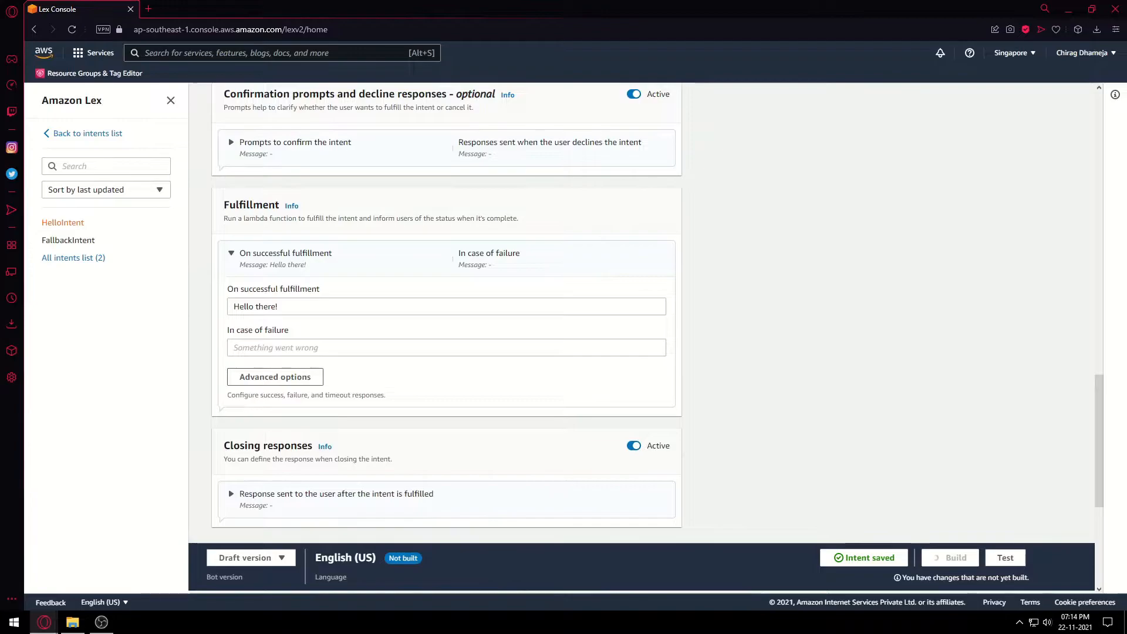
{"action": "scroll", "coordinate": [446, 328], "scroll_direction": "up", "scroll_amount": 5}
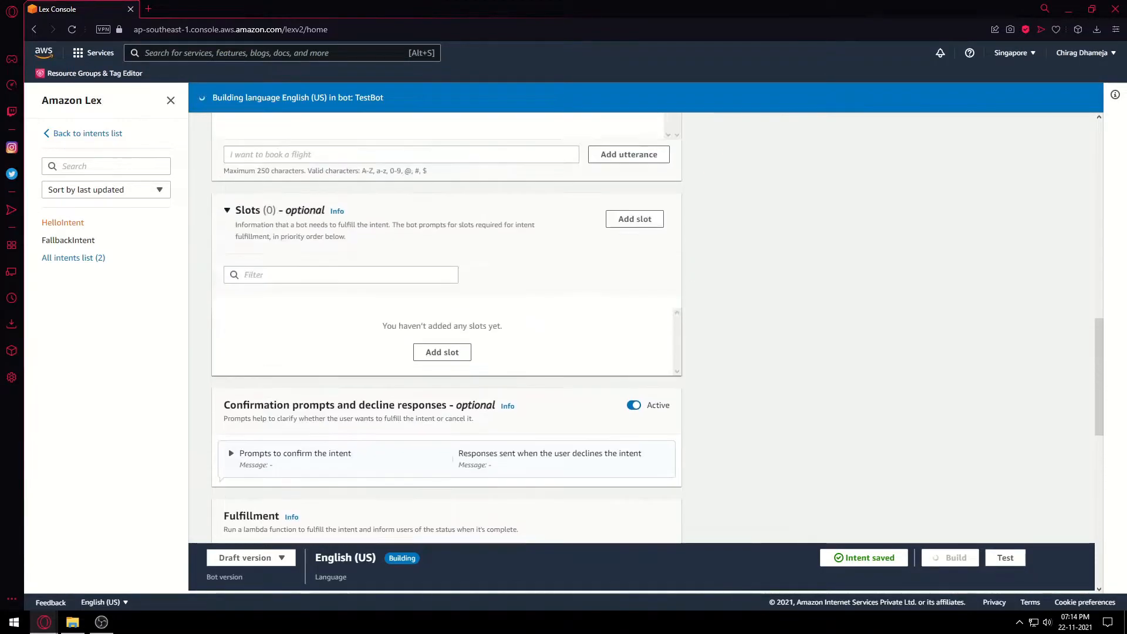
{"action": "scroll", "coordinate": [446, 329], "scroll_direction": "up", "scroll_amount": 10}
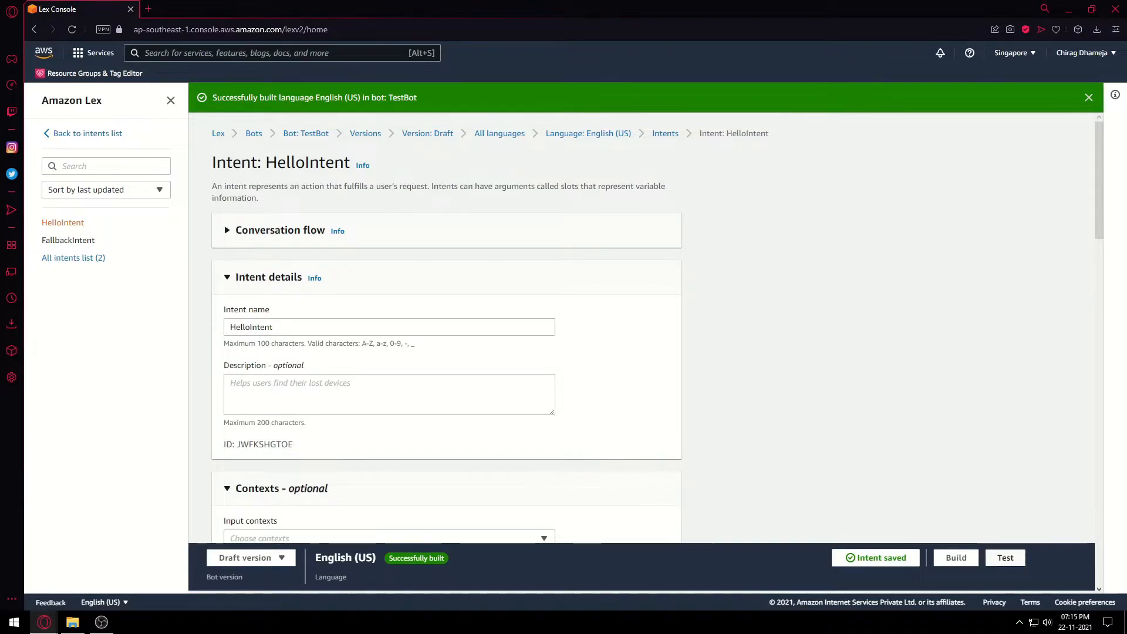
Test the draft bot with hi, hey and howdy, get 'Hello there!' each time, then close the chat.
{"action": "left_click", "coordinate": [1005, 558]}
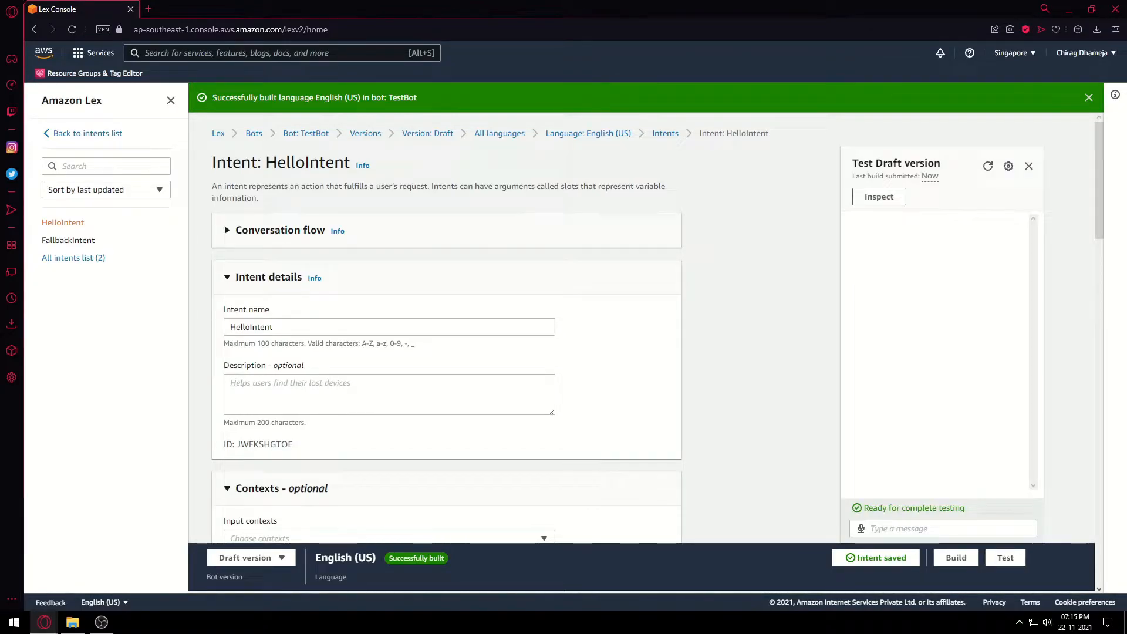
{"action": "left_click", "coordinate": [942, 529]}
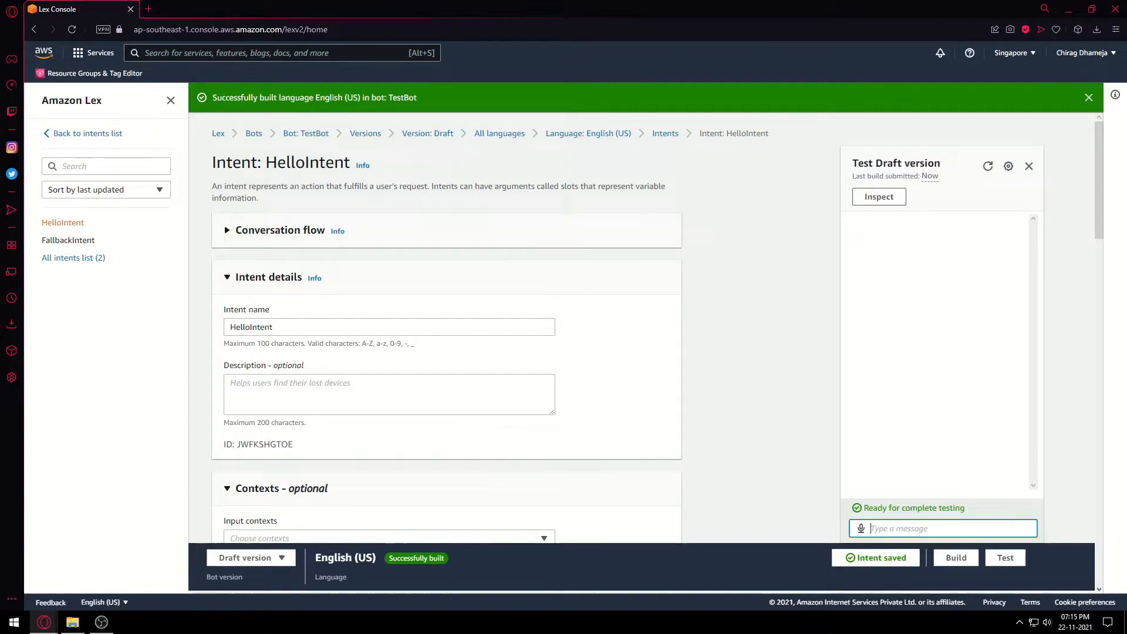
{"action": "type", "text": "hi"}
{"action": "key", "text": "Return"}
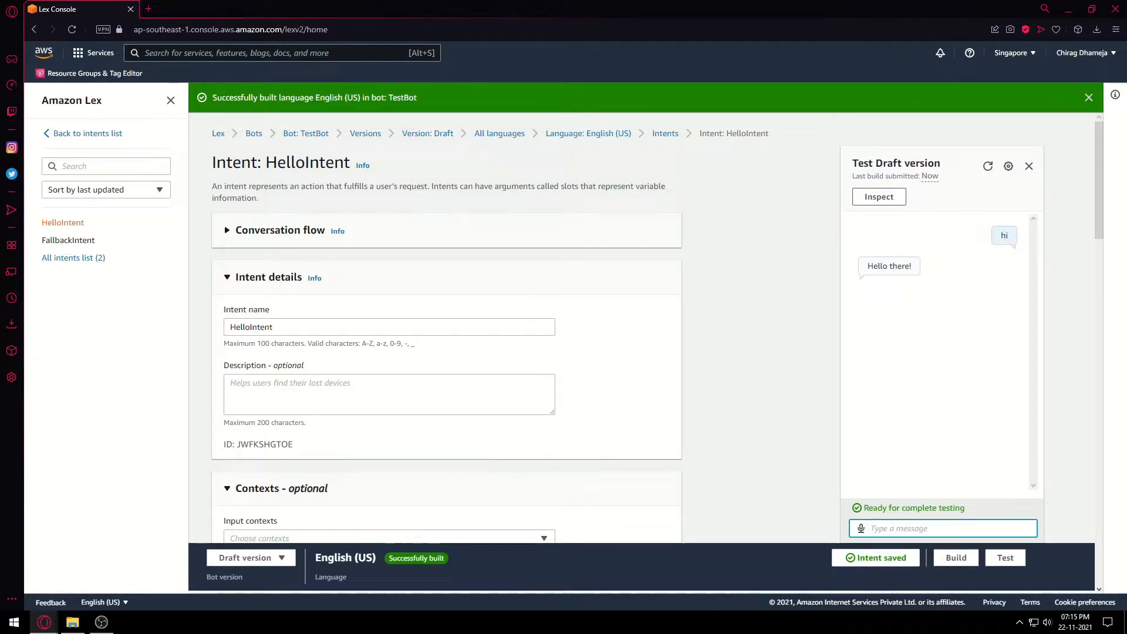
{"action": "type", "text": "hey"}
{"action": "key", "text": "Return"}
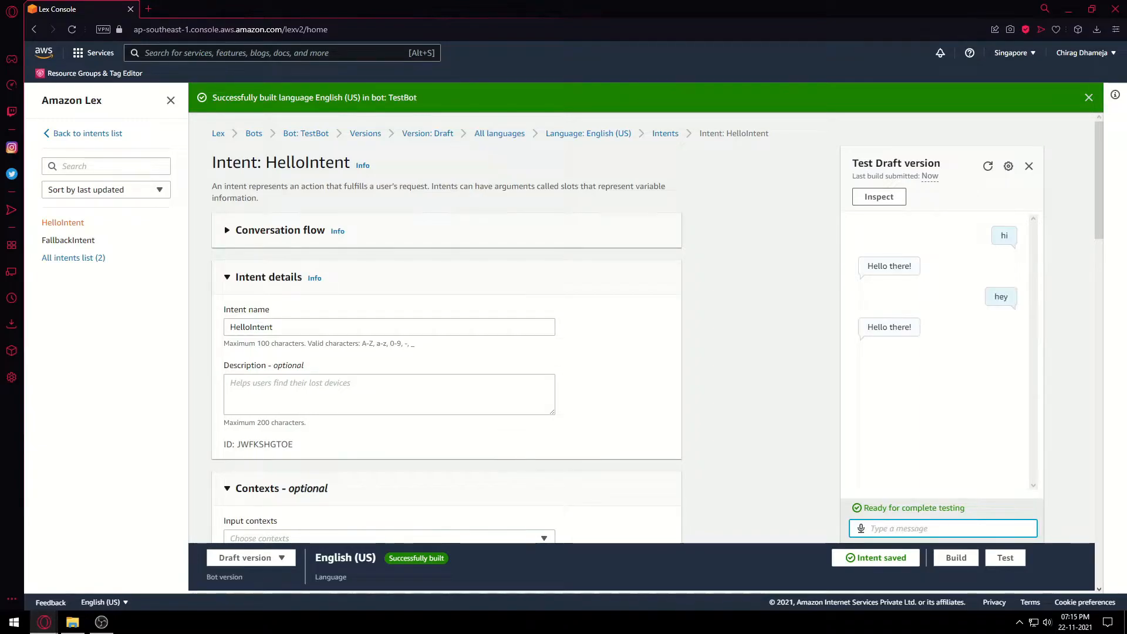
{"action": "scroll", "coordinate": [447, 329], "scroll_direction": "down", "scroll_amount": 5}
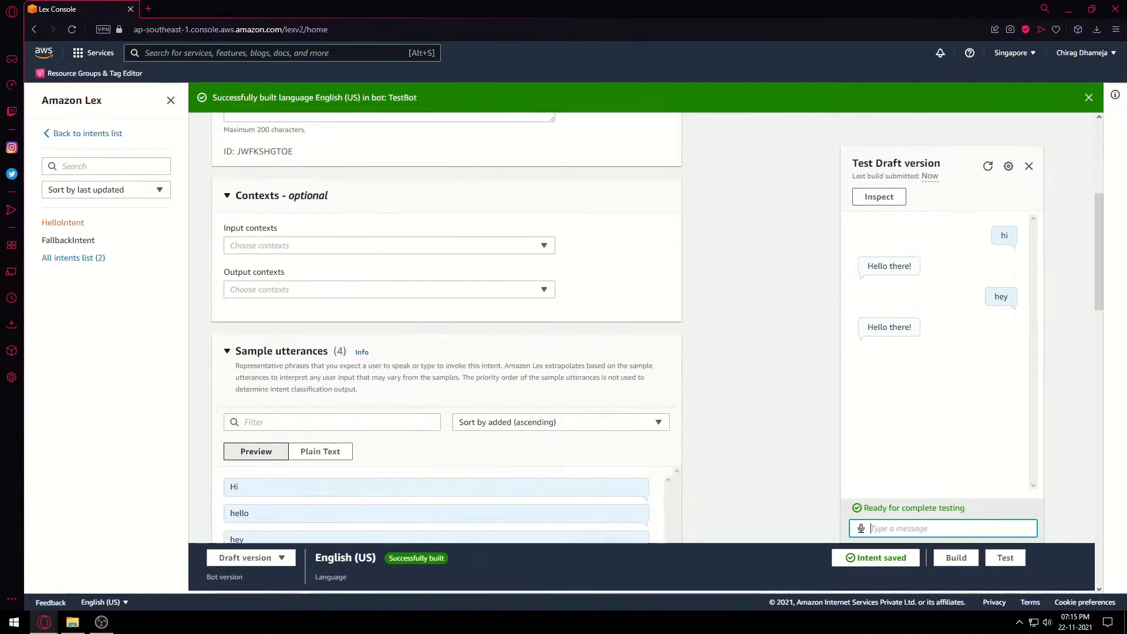
{"action": "scroll", "coordinate": [446, 329], "scroll_direction": "down", "scroll_amount": 3}
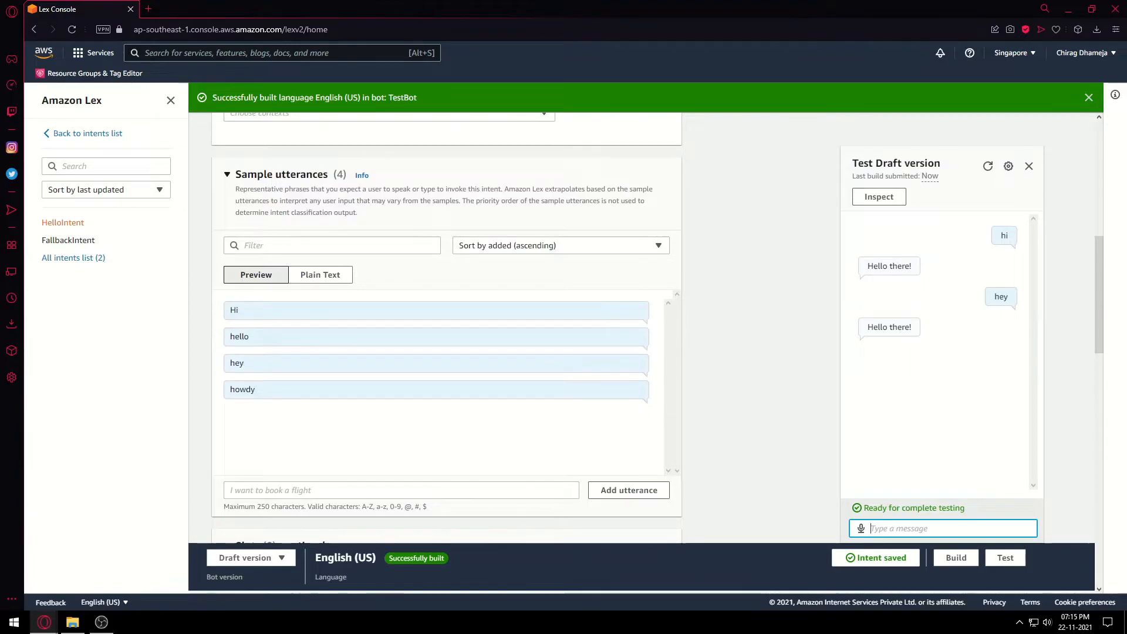
{"action": "type", "text": "howdy"}
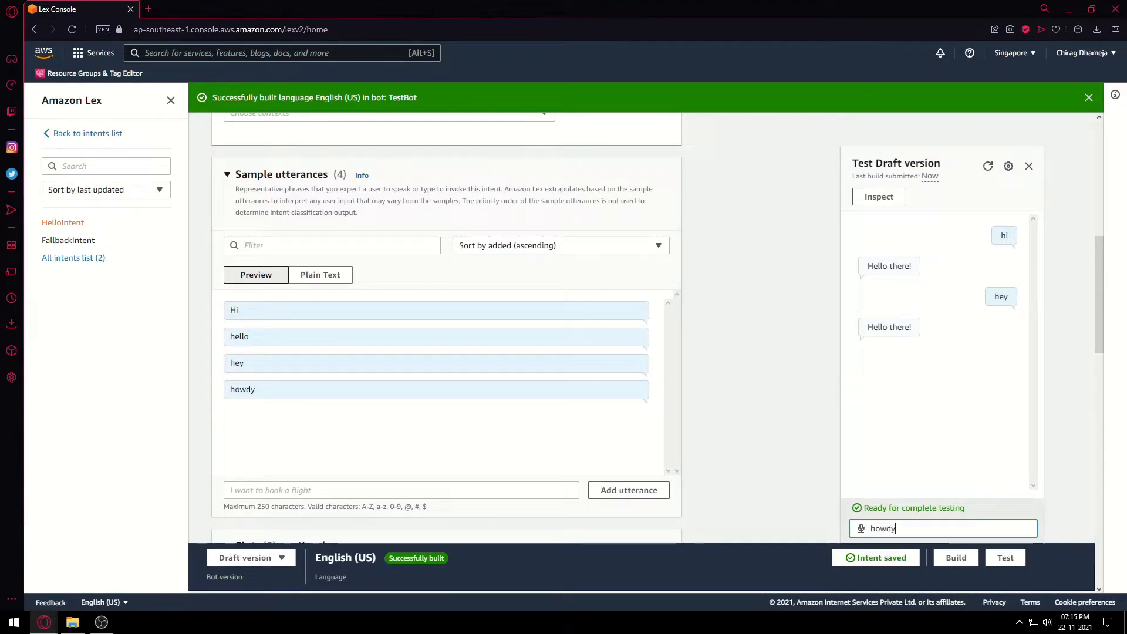
{"action": "key", "text": "Return"}
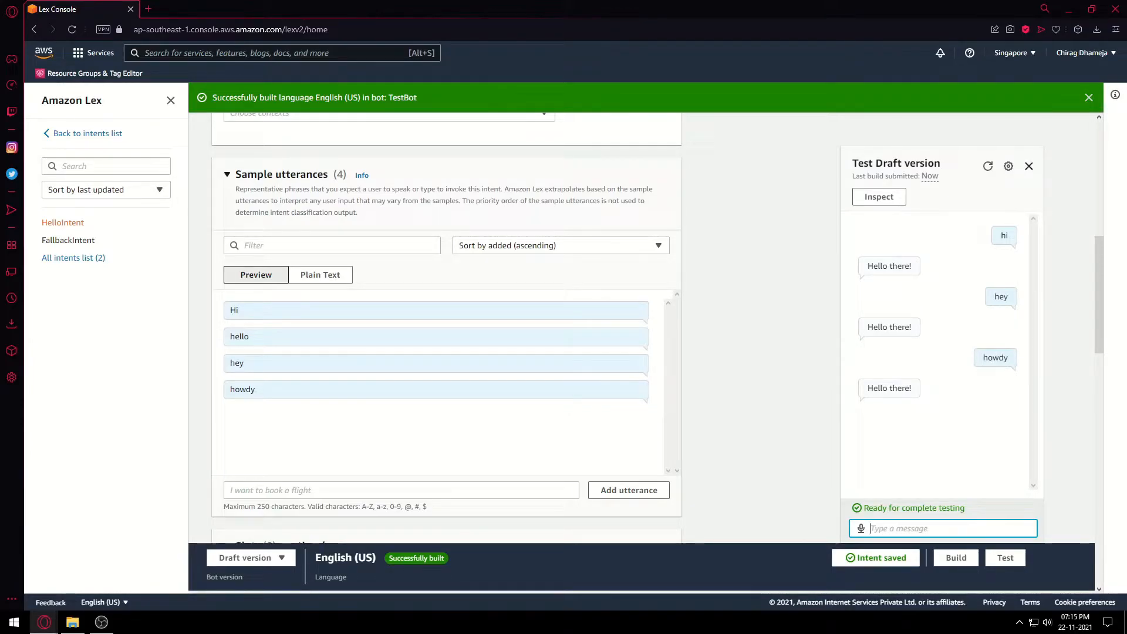
{"action": "left_click", "coordinate": [1029, 166]}
Return to TestBot's intents list and open FallbackIntent.
{"action": "scroll", "coordinate": [446, 329], "scroll_direction": "down", "scroll_amount": 1}
{"action": "scroll", "coordinate": [446, 329], "scroll_direction": "up", "scroll_amount": 7}
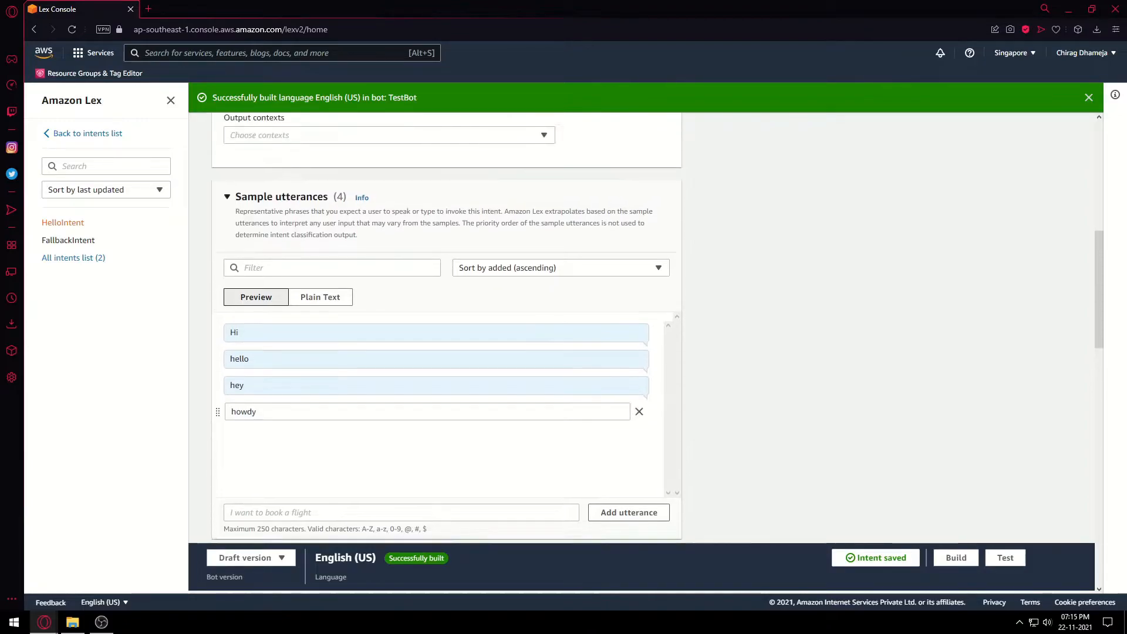
{"action": "scroll", "coordinate": [446, 329], "scroll_direction": "up", "scroll_amount": 2}
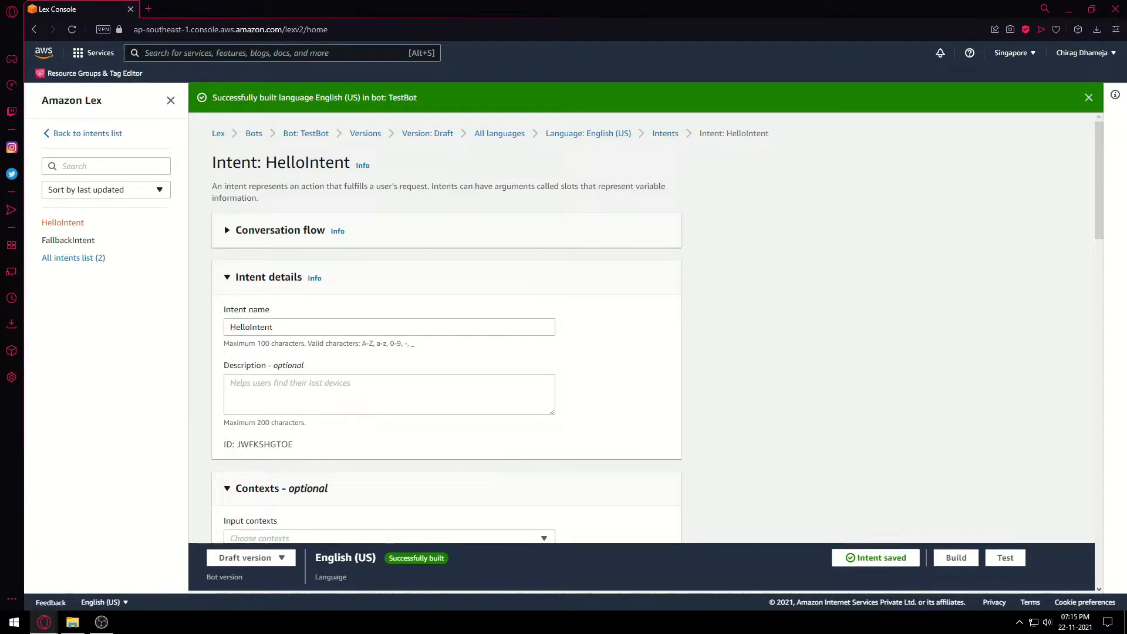
{"action": "left_click", "coordinate": [87, 133]}
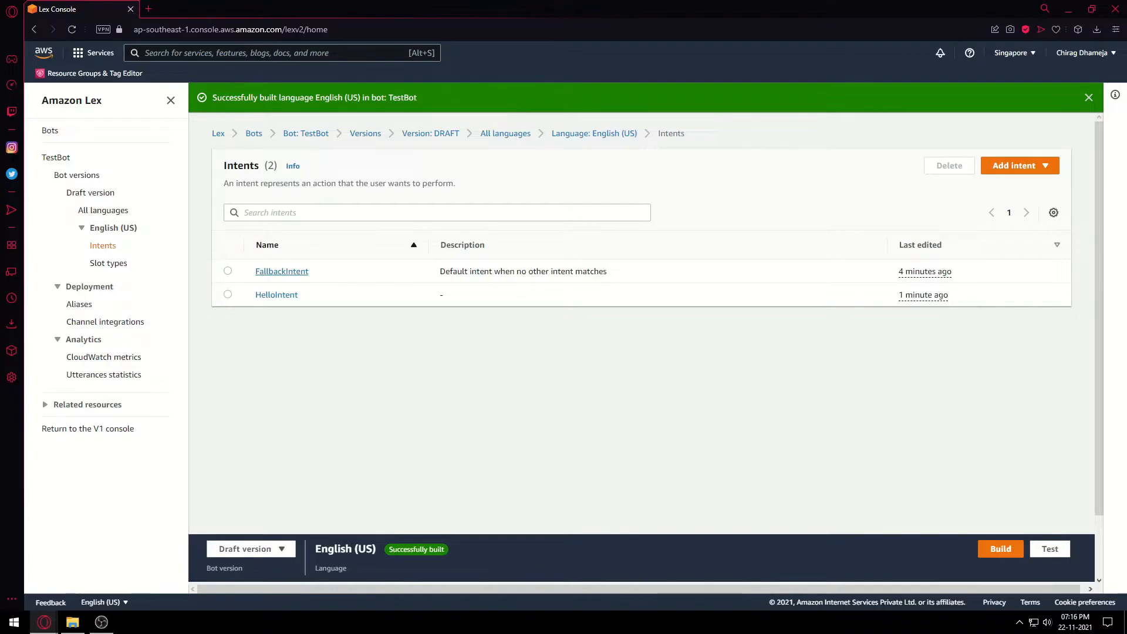
{"action": "left_click", "coordinate": [282, 271]}
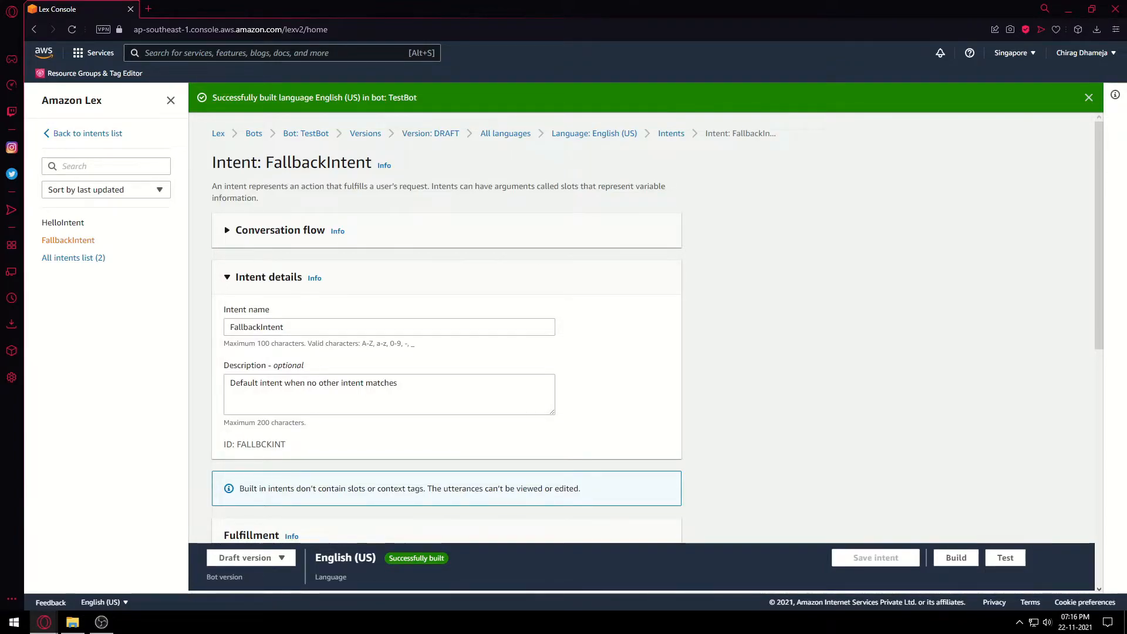
Give FallbackIntent the fulfillment reply 'command not recognised', save it, and return to the intents list.
{"action": "scroll", "coordinate": [446, 329], "scroll_direction": "down", "scroll_amount": 1}
{"action": "scroll", "coordinate": [446, 329], "scroll_direction": "down", "scroll_amount": 1}
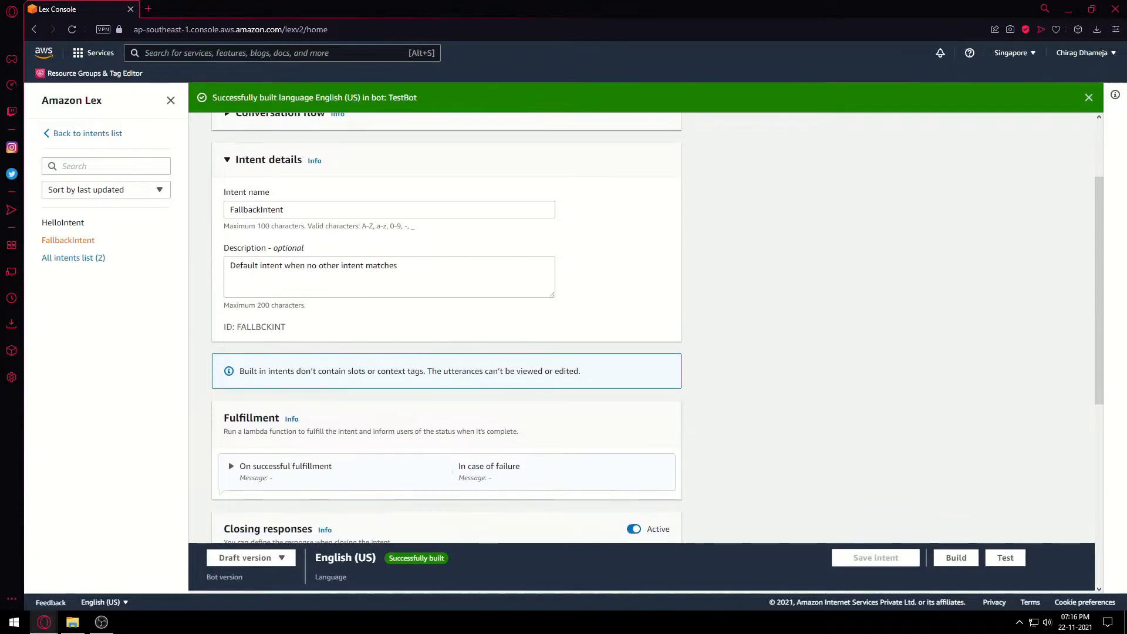
{"action": "scroll", "coordinate": [446, 328], "scroll_direction": "down", "scroll_amount": 3}
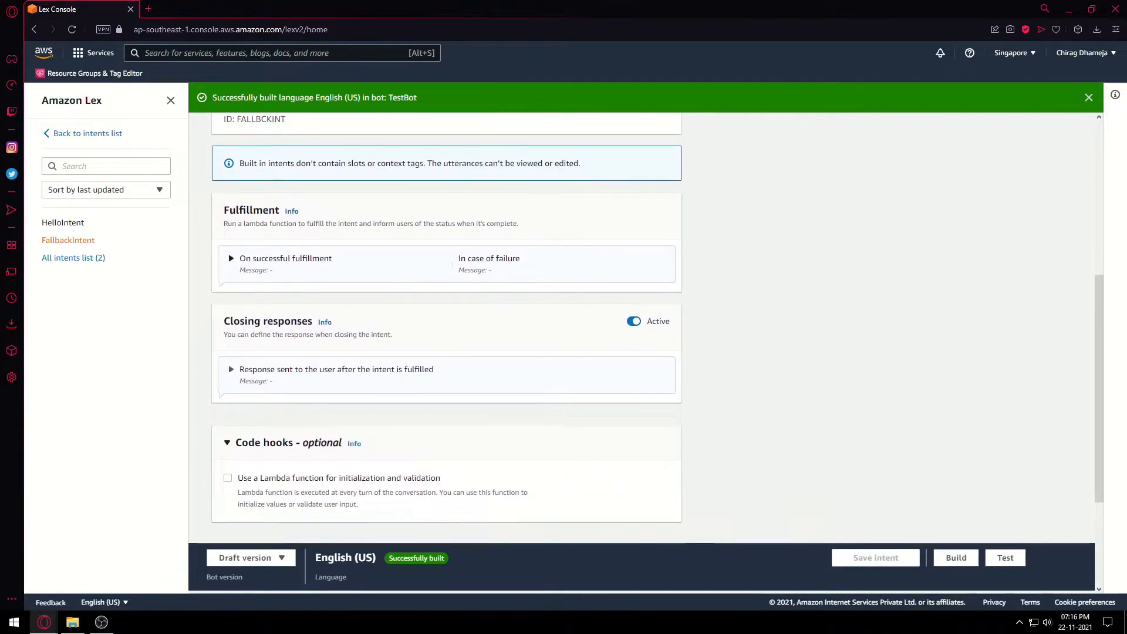
{"action": "scroll", "coordinate": [446, 329], "scroll_direction": "up", "scroll_amount": 1}
{"action": "left_click", "coordinate": [286, 290]}
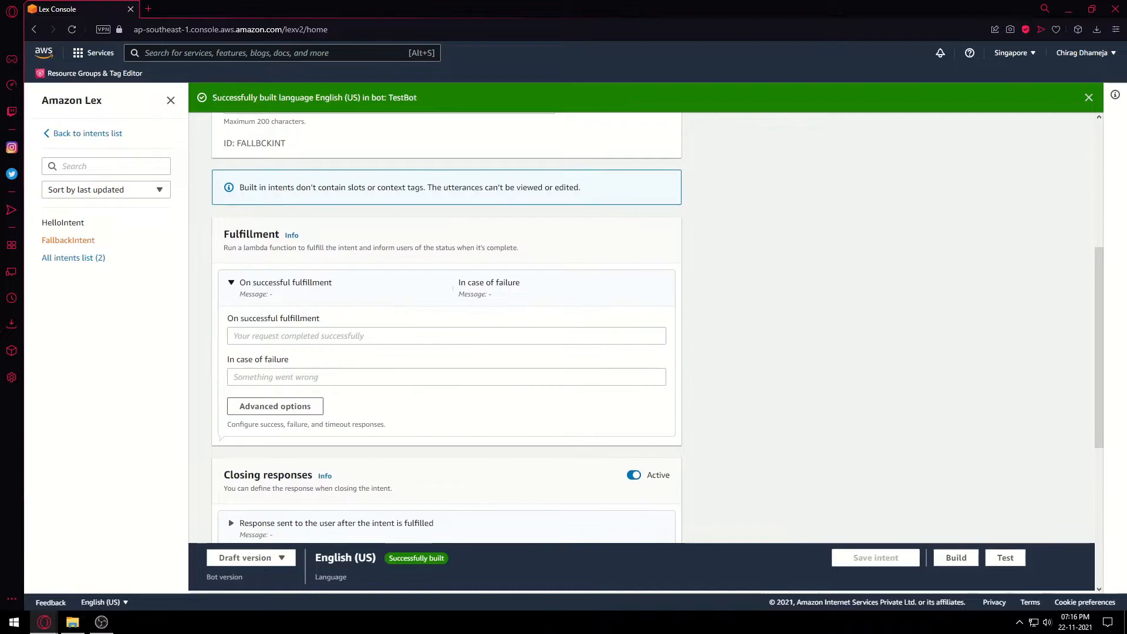
{"action": "left_click", "coordinate": [447, 335]}
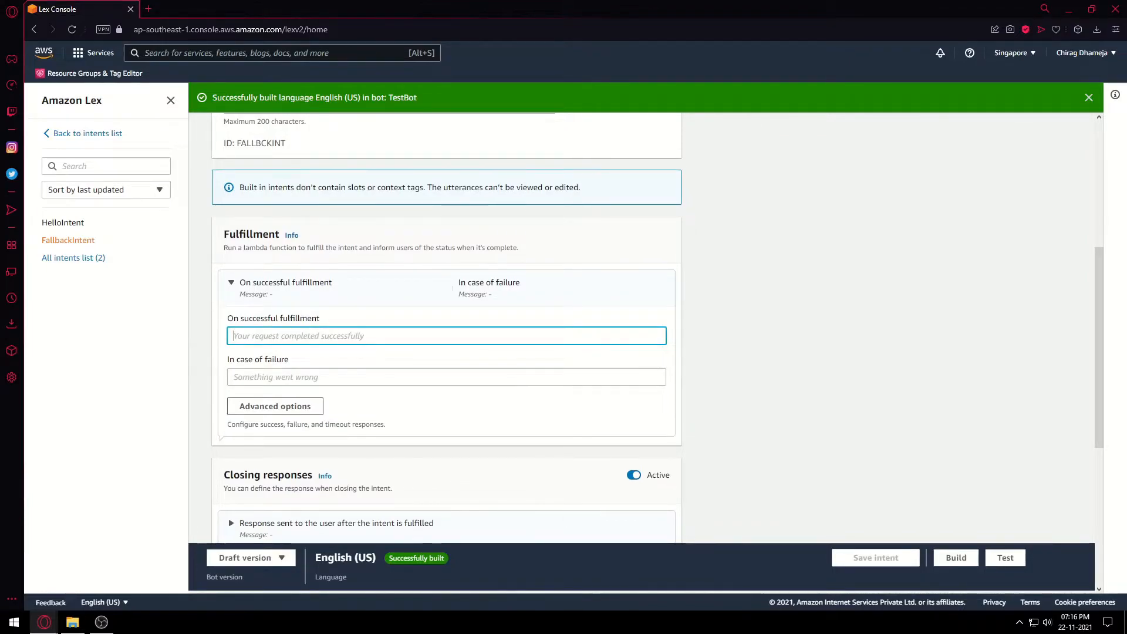
{"action": "type", "text": "command not recognised"}
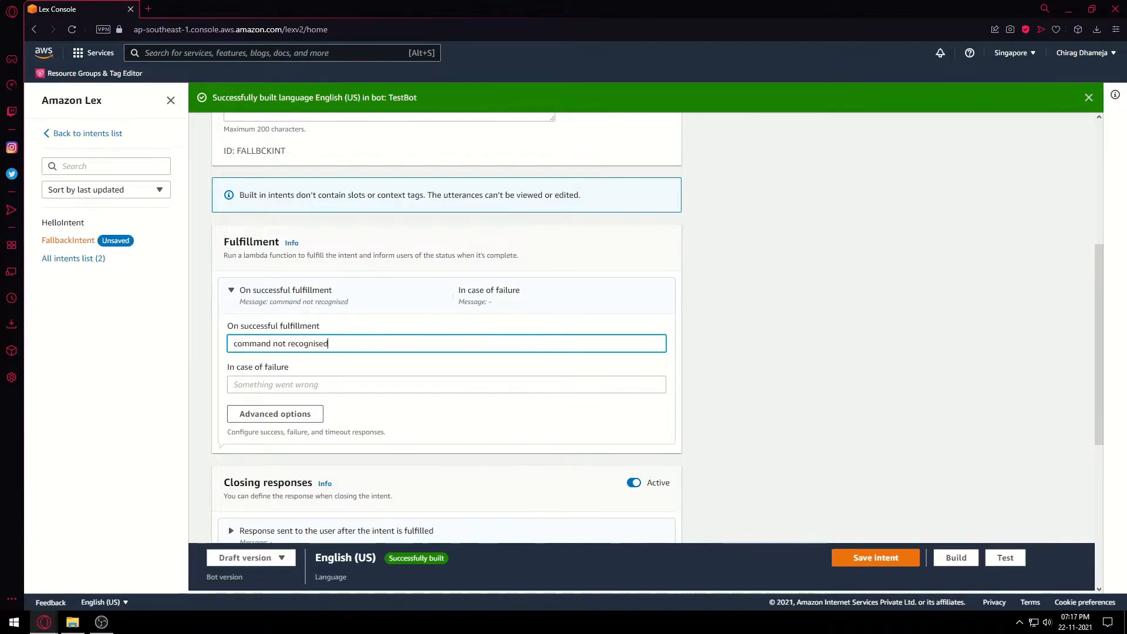
{"action": "scroll", "coordinate": [446, 329], "scroll_direction": "down", "scroll_amount": 4}
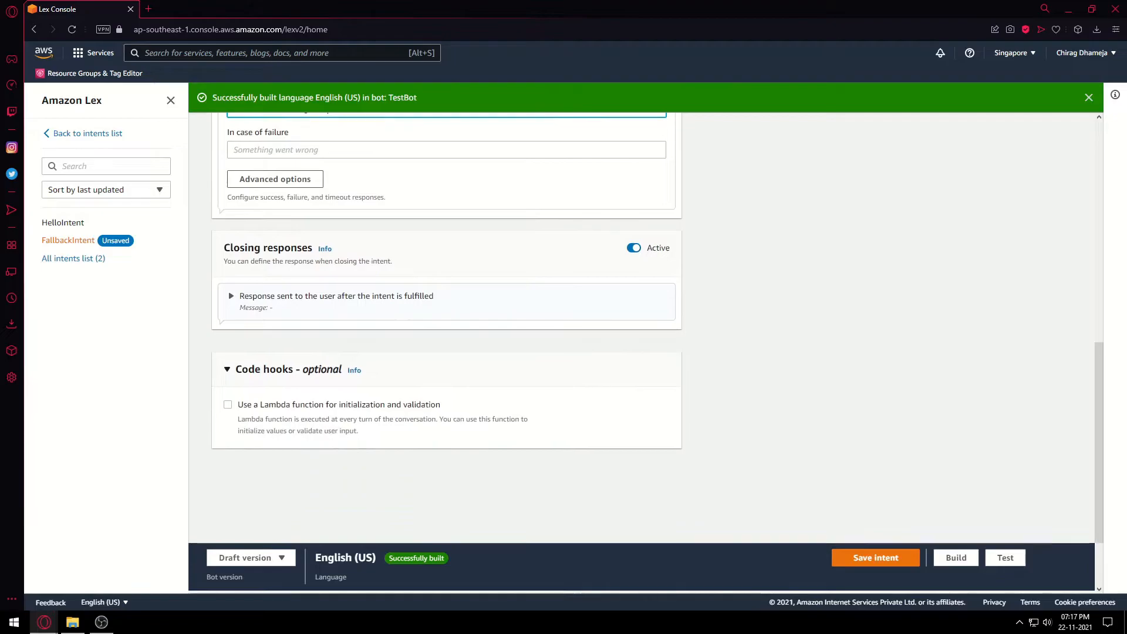
{"action": "left_click", "coordinate": [876, 558]}
{"action": "scroll", "coordinate": [640, 328], "scroll_direction": "up", "scroll_amount": 2}
{"action": "scroll", "coordinate": [446, 329], "scroll_direction": "up", "scroll_amount": 2}
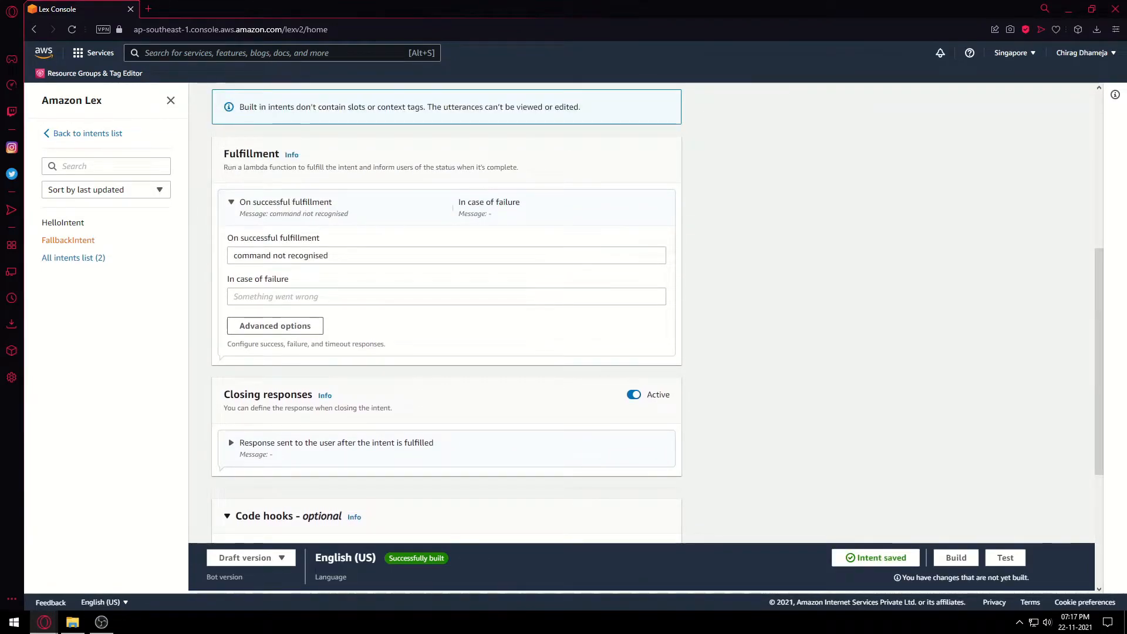
{"action": "left_click", "coordinate": [87, 133]}
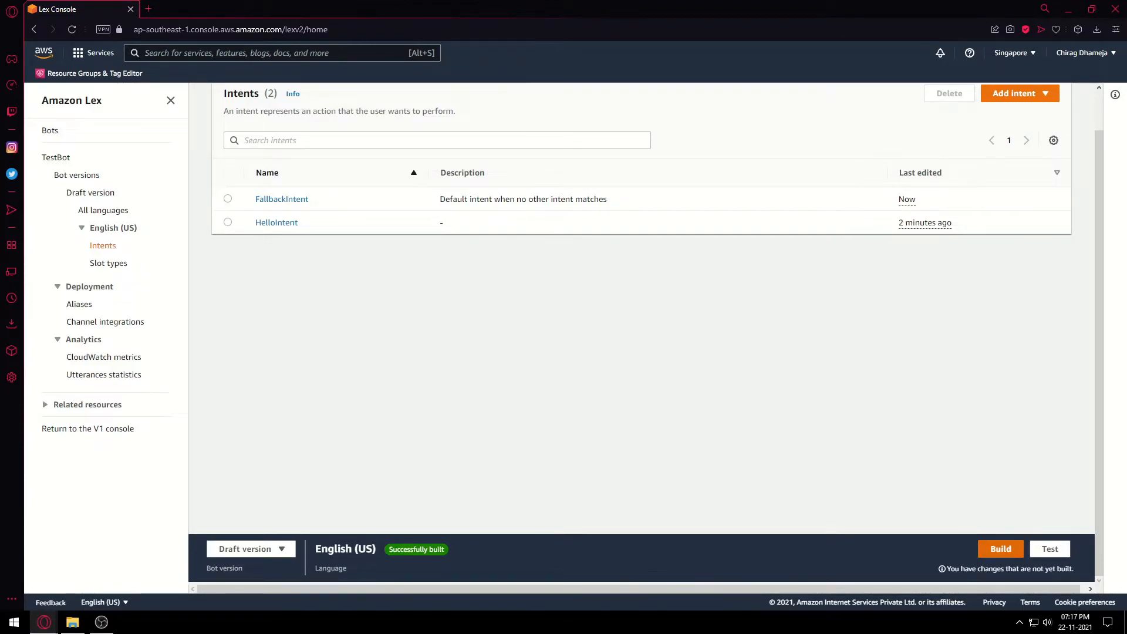
Build the English (US) language again to apply the FallbackIntent change.
{"action": "left_click", "coordinate": [1000, 549]}
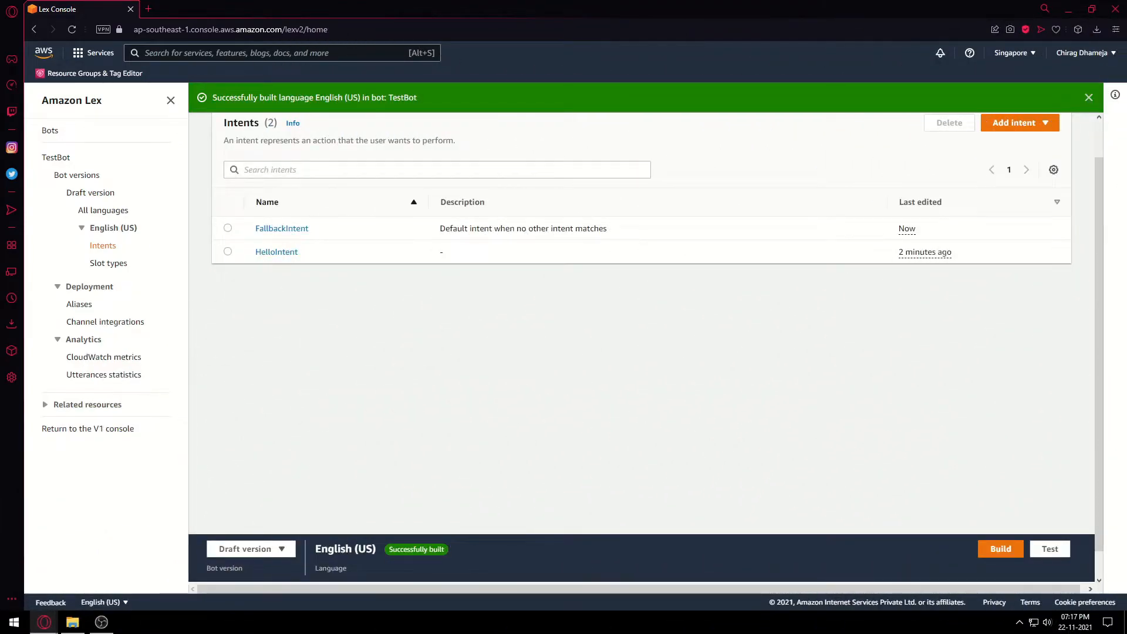
{"action": "left_click", "coordinate": [1050, 549]}
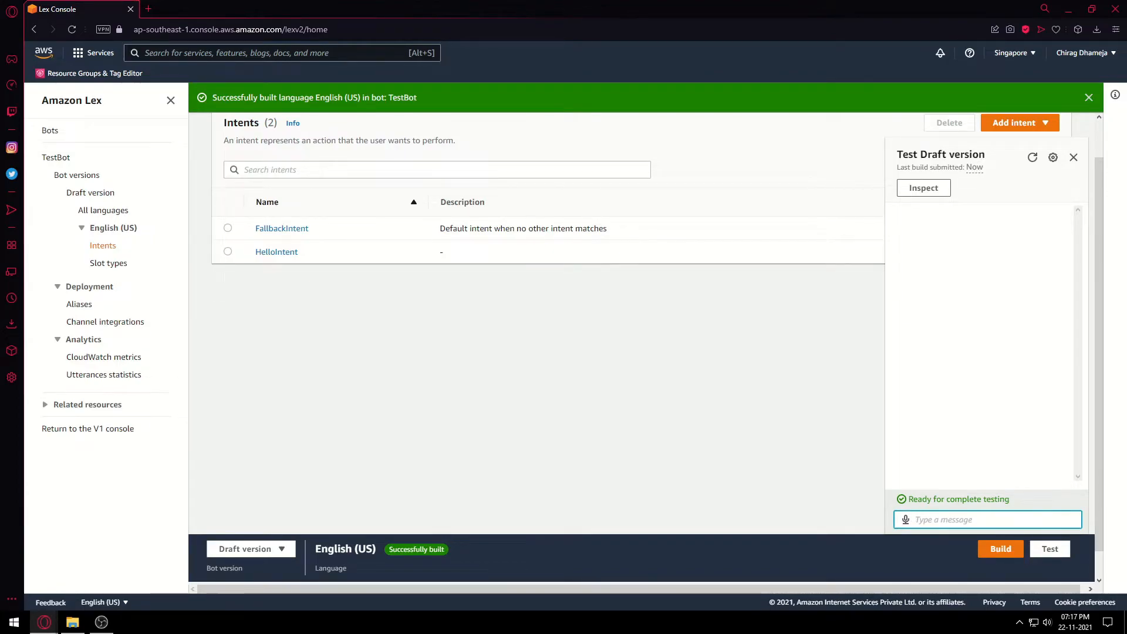
{"action": "type", "text": "rainbow"}
{"action": "key", "text": "Return"}
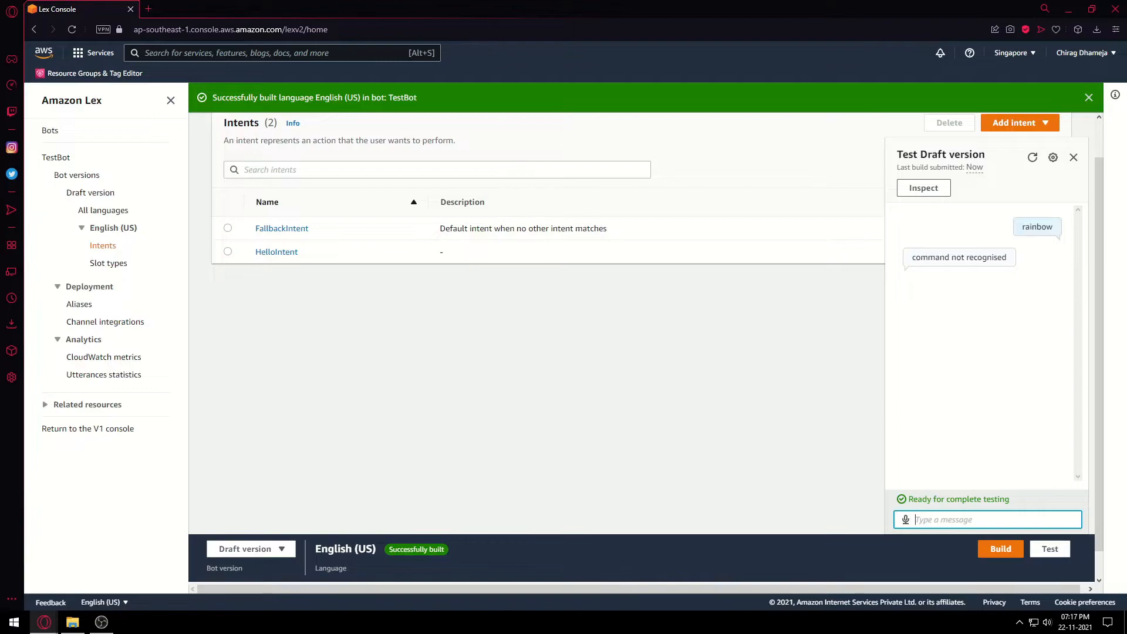
{"action": "type", "text": "hey"}
{"action": "key", "text": "Return"}
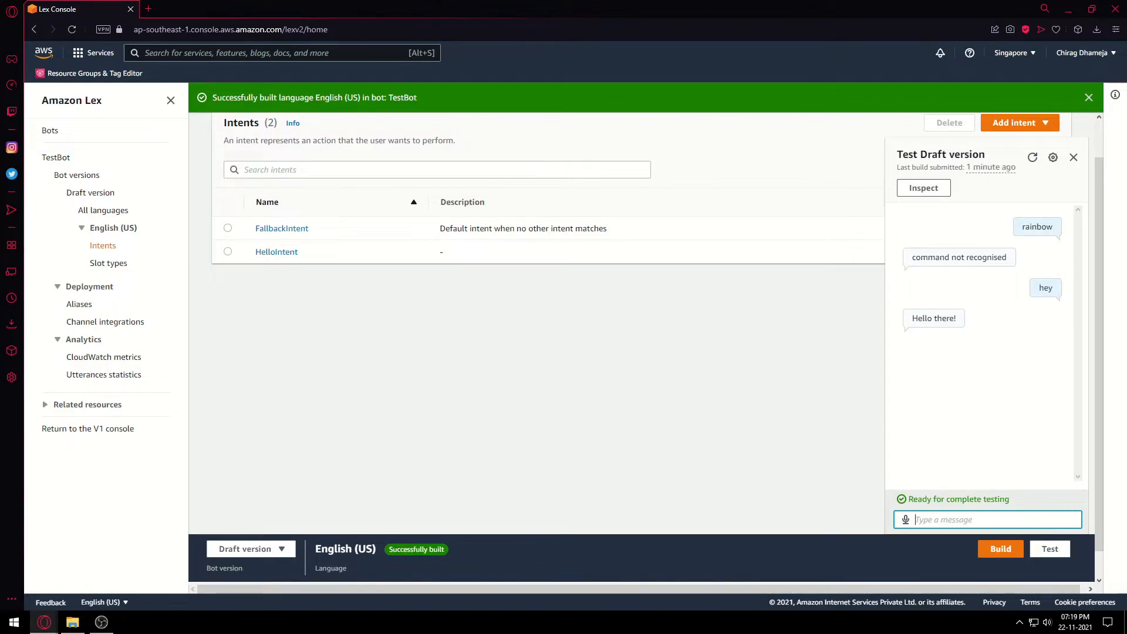
{"action": "type", "text": "insect"}
{"action": "key", "text": "Return"}
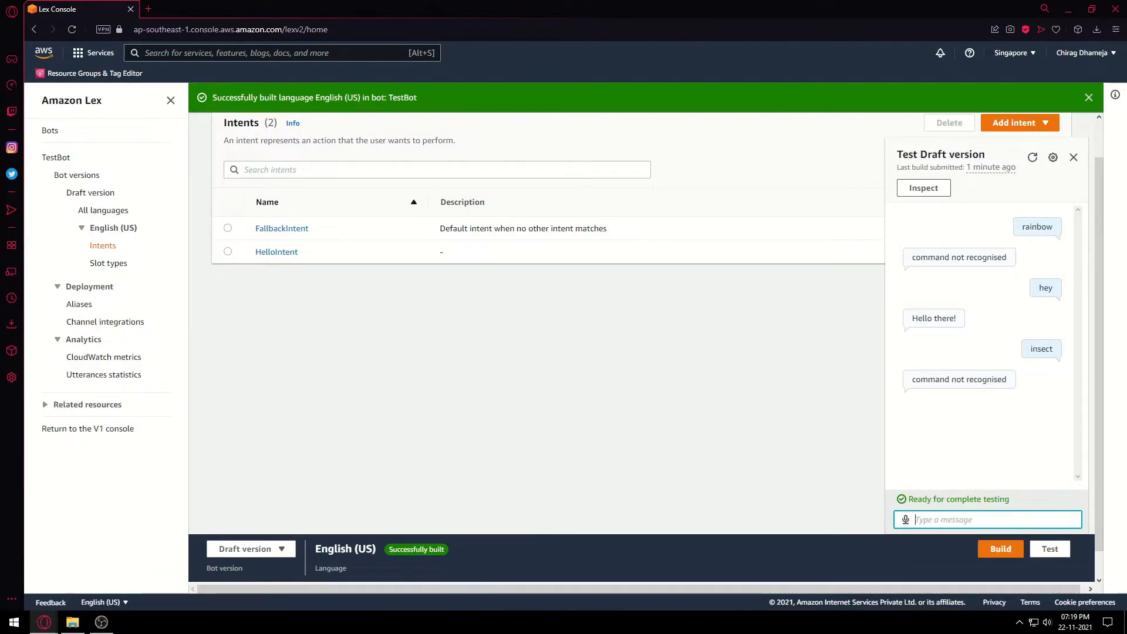
{"action": "left_click", "coordinate": [1074, 157]}
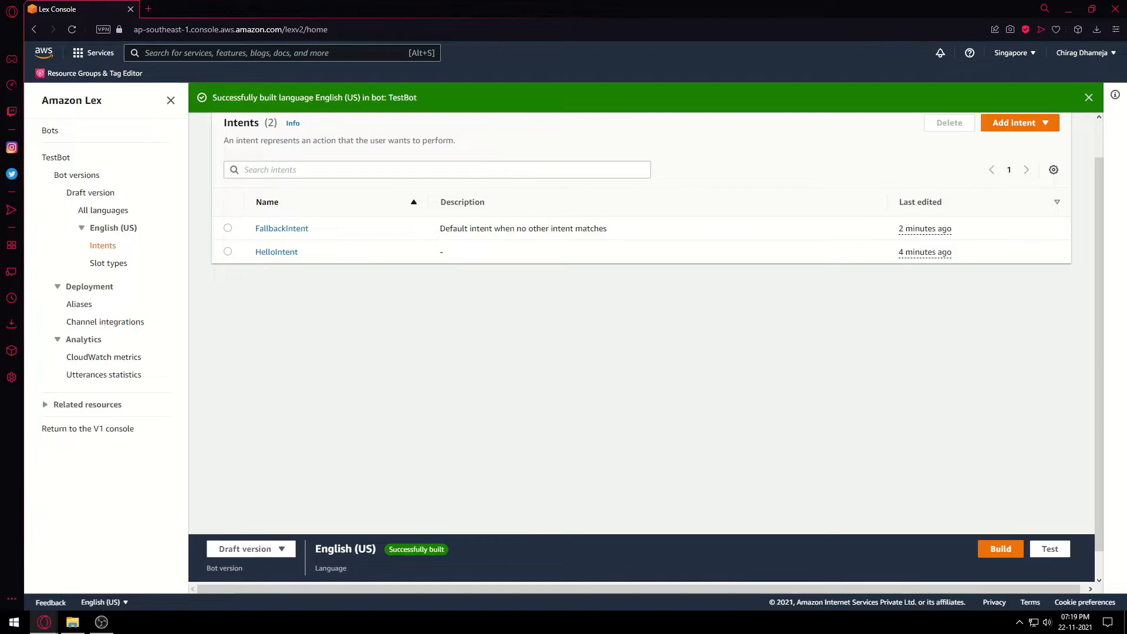
Add an empty intent named DetailsIntent.
{"action": "left_click", "coordinate": [1021, 122]}
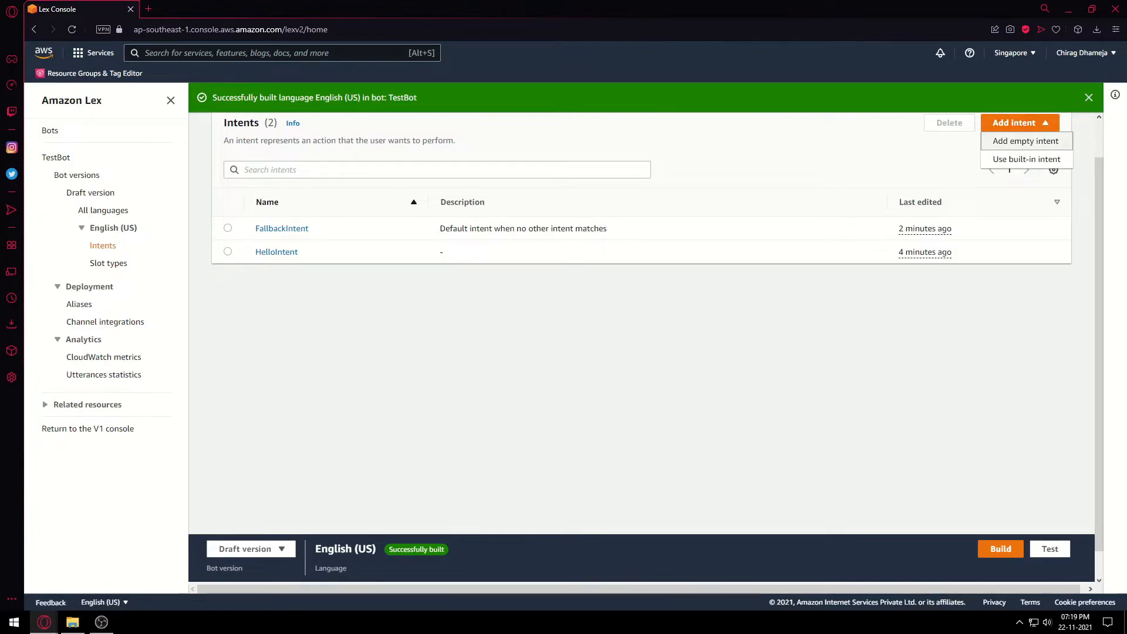
{"action": "left_click", "coordinate": [1026, 141]}
{"action": "left_click", "coordinate": [533, 337]}
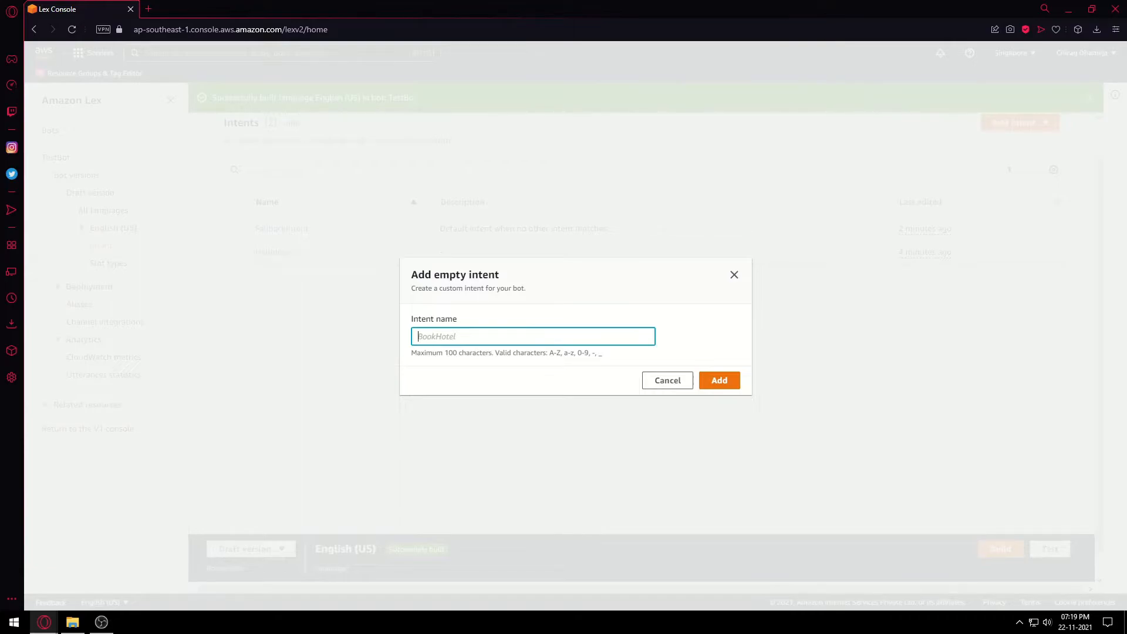
{"action": "type", "text": "DetailsIntent"}
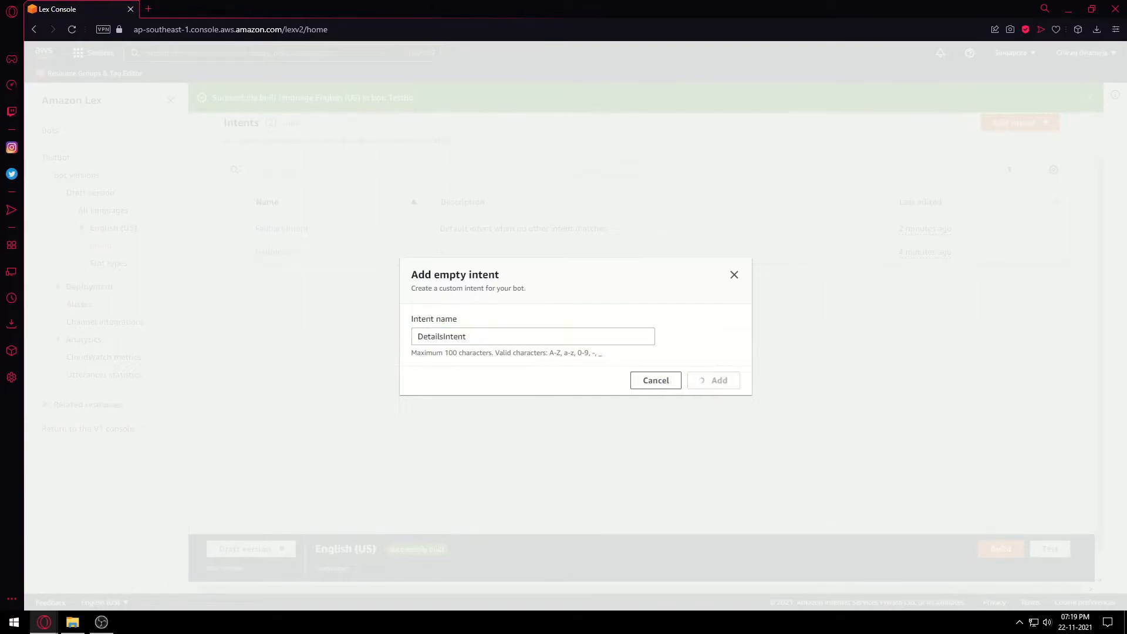
{"action": "left_click", "coordinate": [720, 381]}
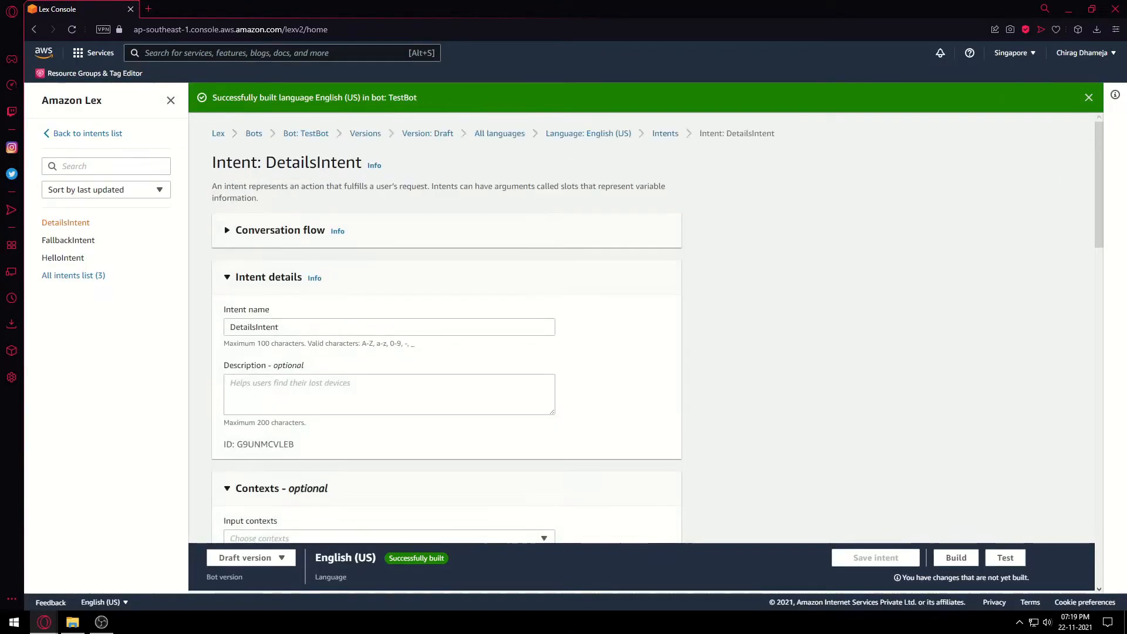
Add 'Details' as a sample utterance for DetailsIntent.
{"action": "scroll", "coordinate": [446, 328], "scroll_direction": "down", "scroll_amount": 6}
{"action": "scroll", "coordinate": [446, 329], "scroll_direction": "down", "scroll_amount": 2}
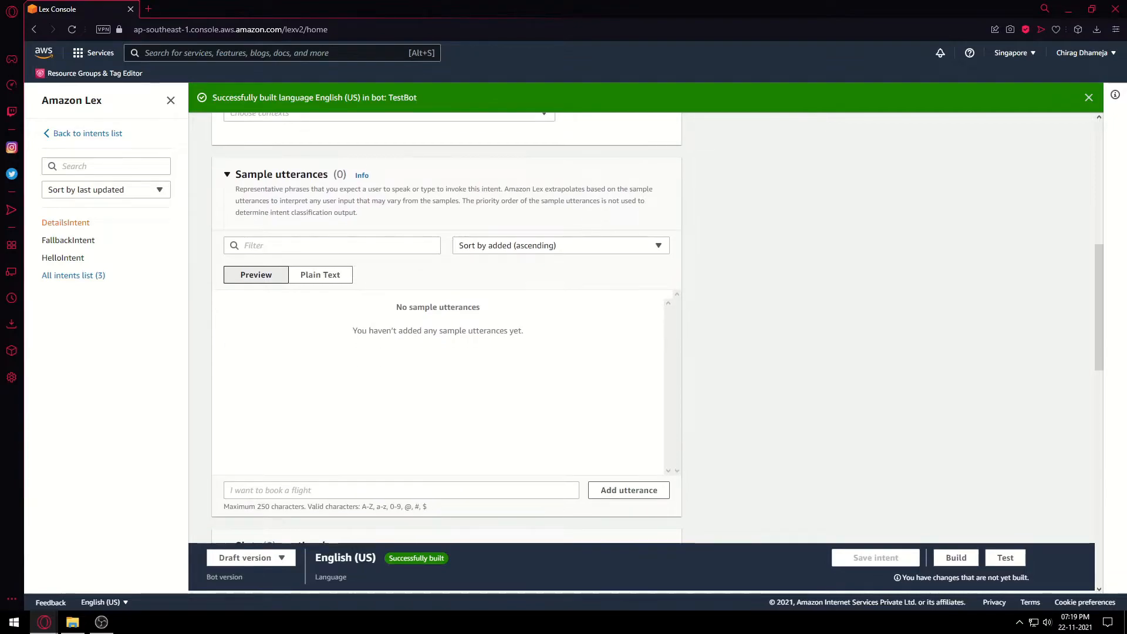
{"action": "left_click", "coordinate": [401, 490]}
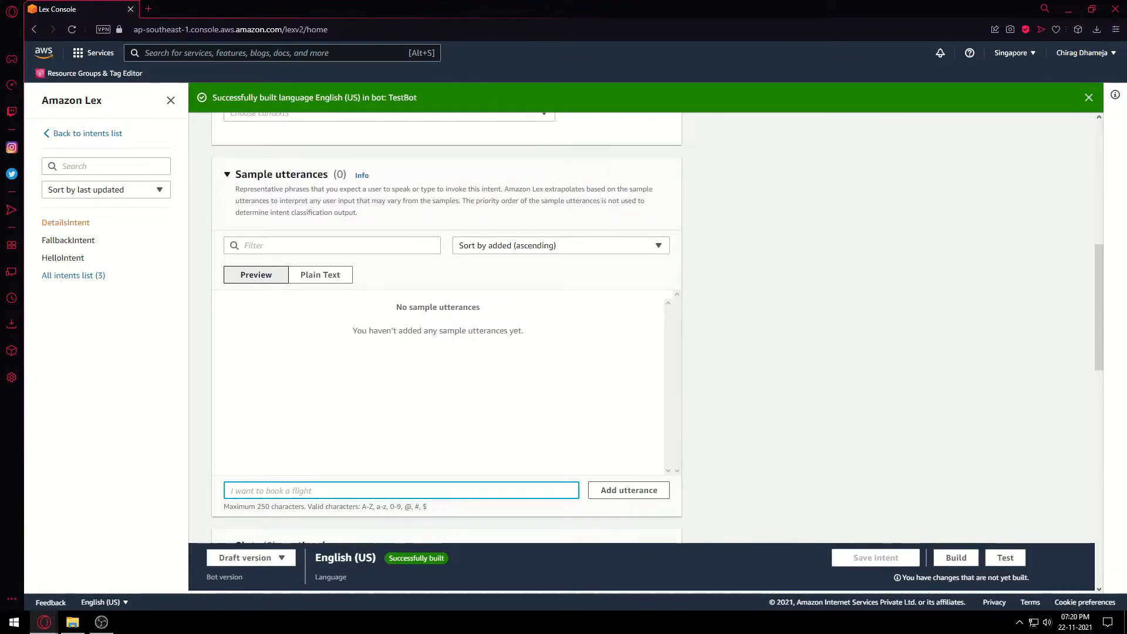
{"action": "type", "text": "De"}
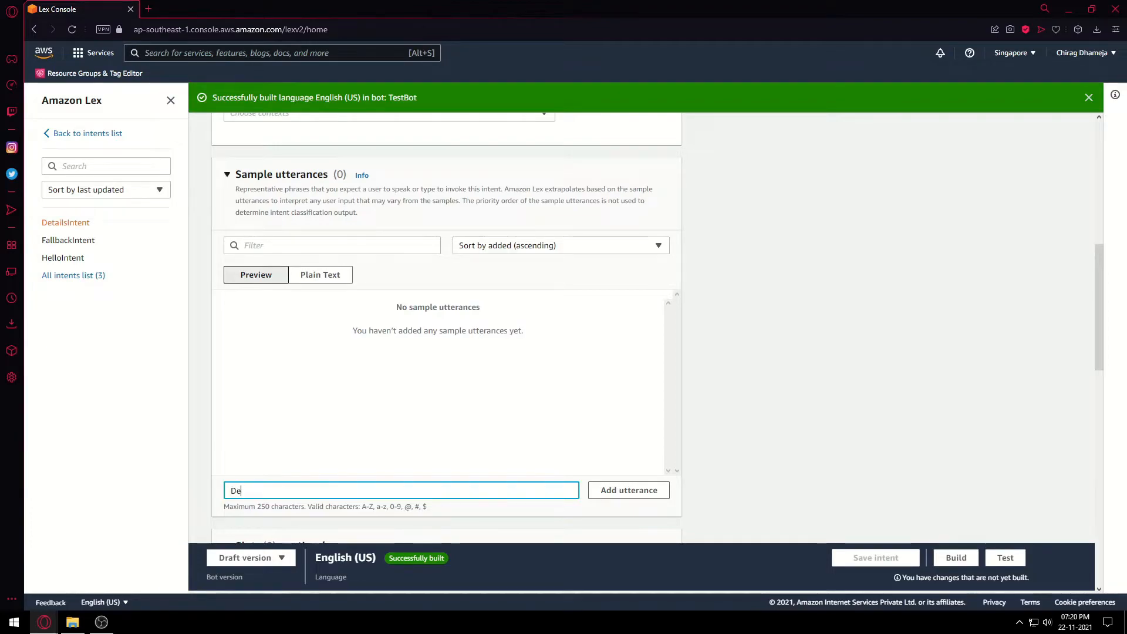
{"action": "type", "text": "tails"}
{"action": "scroll", "coordinate": [446, 352], "scroll_direction": "down", "scroll_amount": 1}
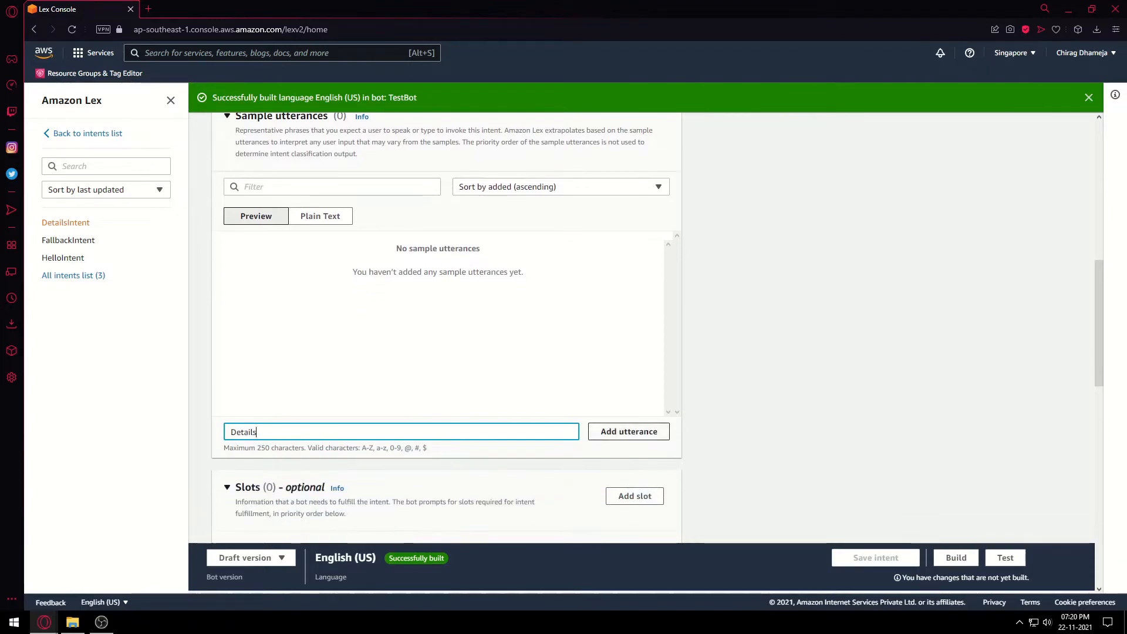
{"action": "key", "text": "Return"}
{"action": "scroll", "coordinate": [446, 328], "scroll_direction": "down", "scroll_amount": 4}
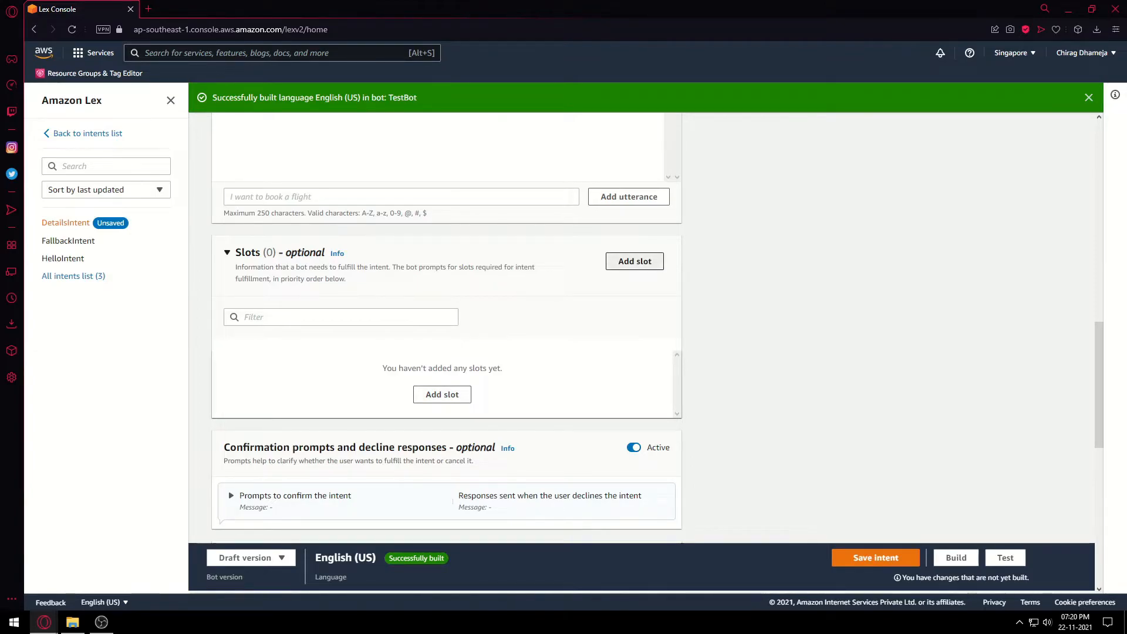
Add a username slot of type AMAZON.FirstName with the prompt 'what is your name'.
{"action": "left_click", "coordinate": [634, 261]}
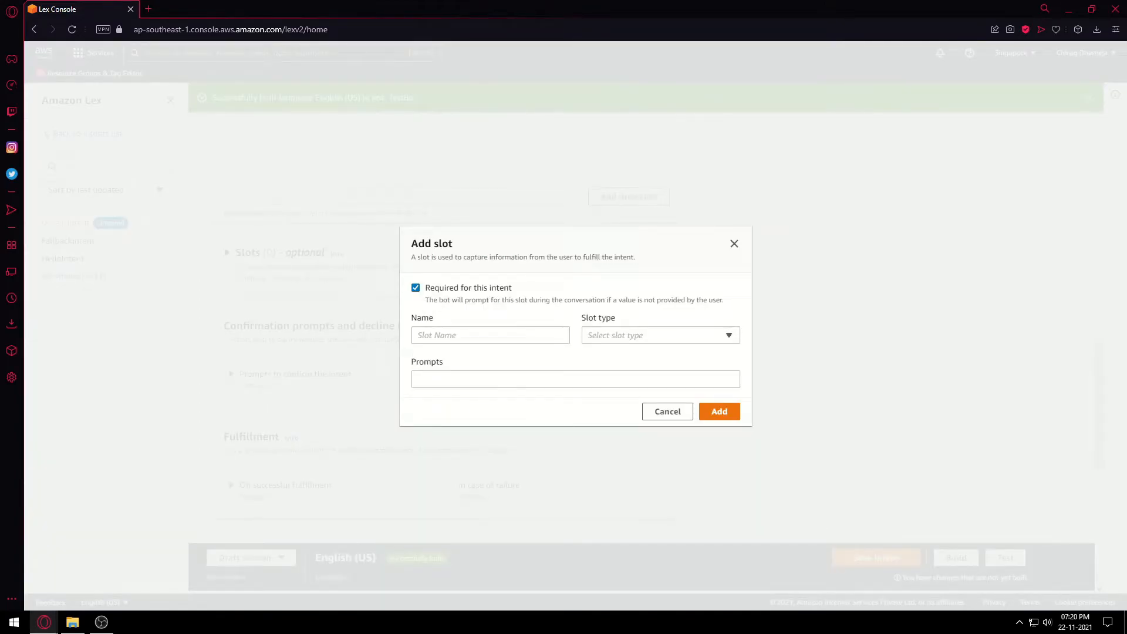
{"action": "left_click", "coordinate": [491, 335]}
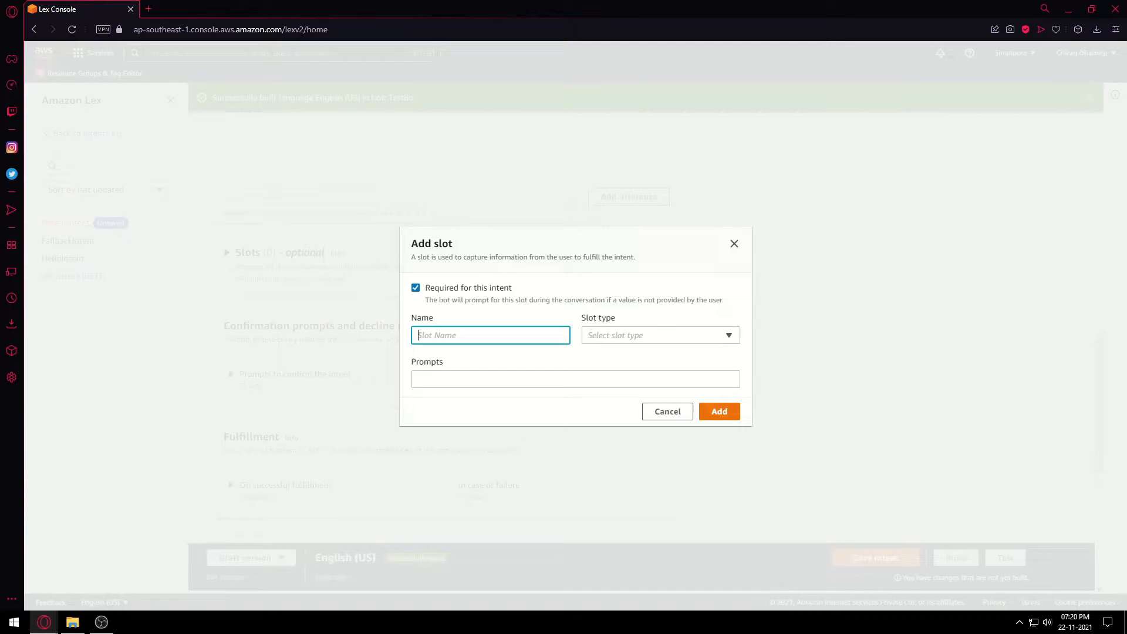
{"action": "type", "text": "username"}
{"action": "left_click", "coordinate": [661, 335]}
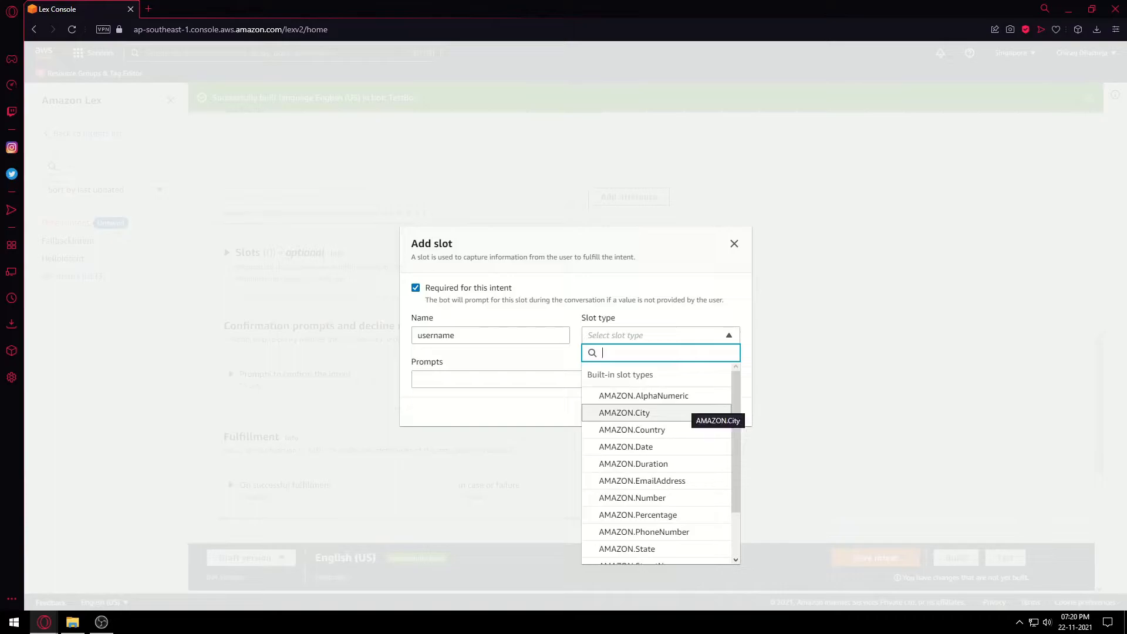
{"action": "scroll", "coordinate": [657, 423], "scroll_direction": "down", "scroll_amount": 1}
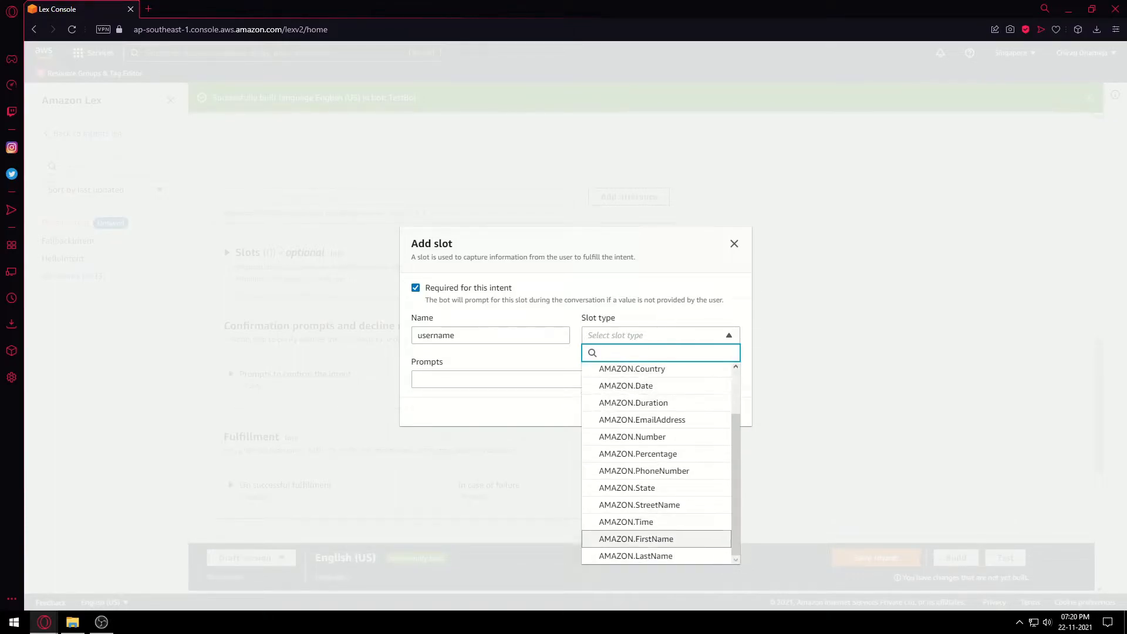
{"action": "left_click", "coordinate": [636, 539]}
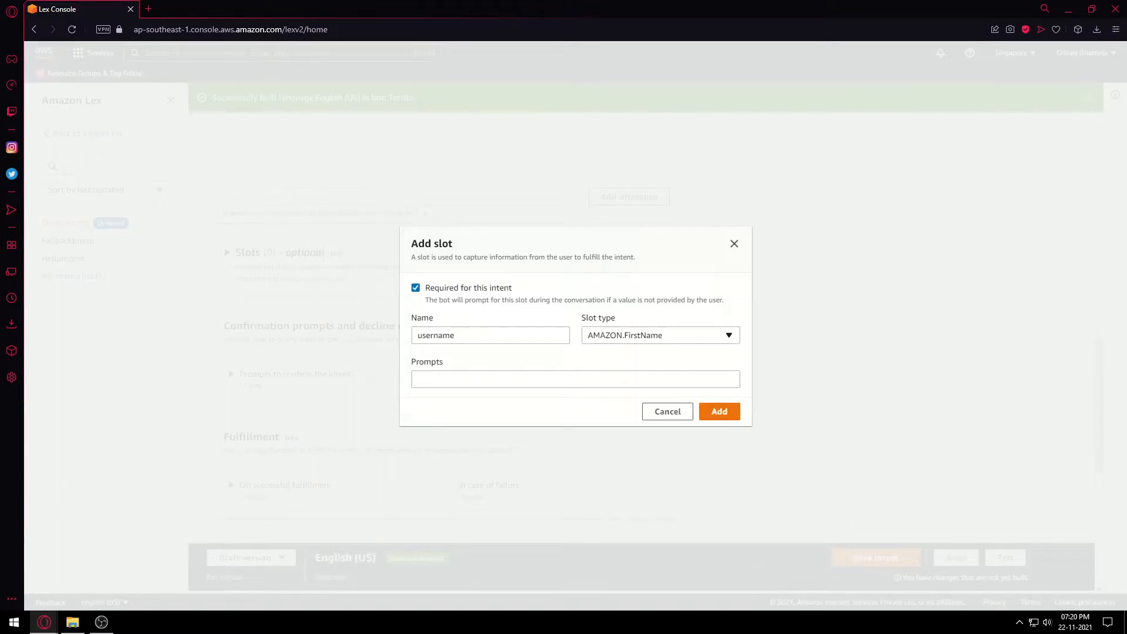
{"action": "left_click", "coordinate": [576, 379]}
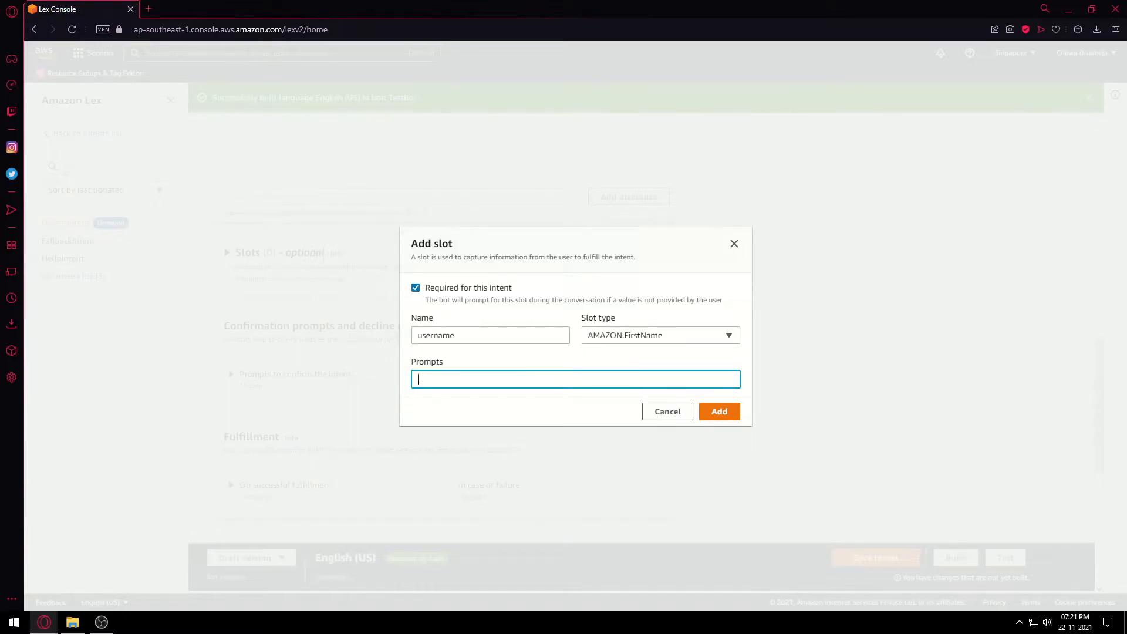
{"action": "type", "text": "w"}
{"action": "key", "text": "BackSpace"}
{"action": "type", "text": "what is your name?"}
{"action": "key", "text": "Return"}
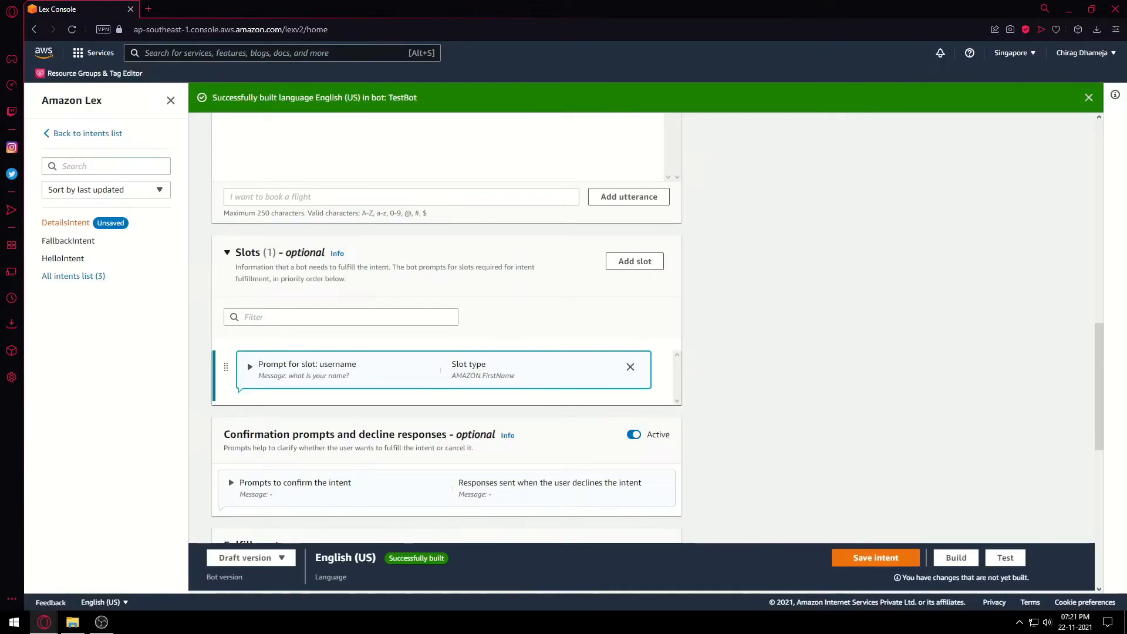
{"action": "scroll", "coordinate": [248, 302], "scroll_direction": "down", "scroll_amount": 1}
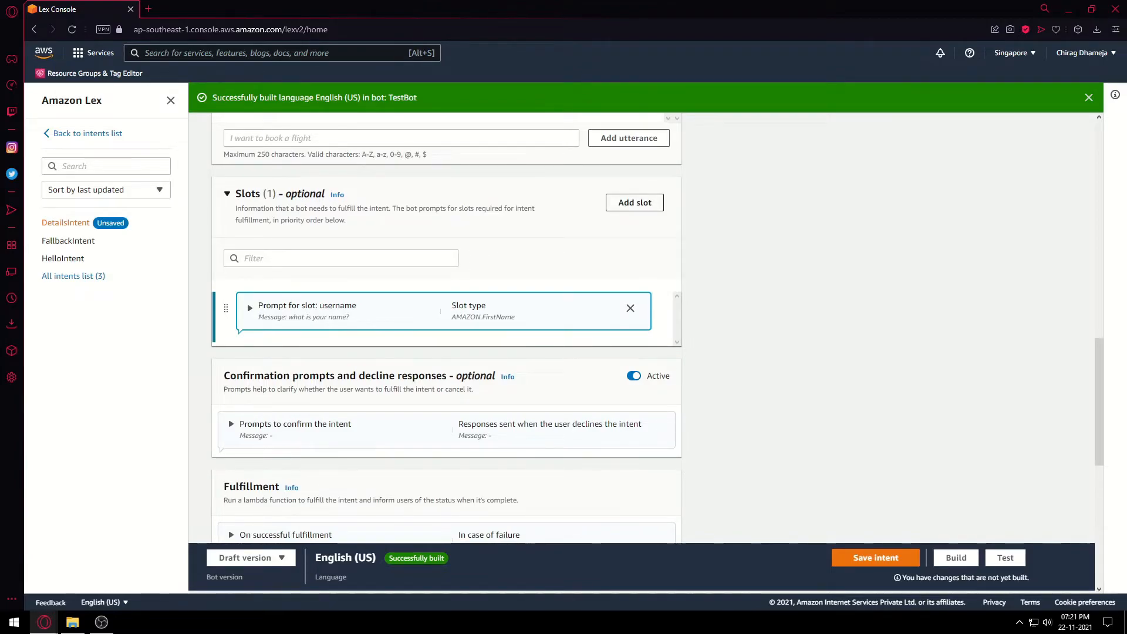
Add a city slot of type AMAZON.City with the prompt 'which city do you live in?'.
{"action": "left_click", "coordinate": [635, 202]}
{"action": "left_click", "coordinate": [490, 336]}
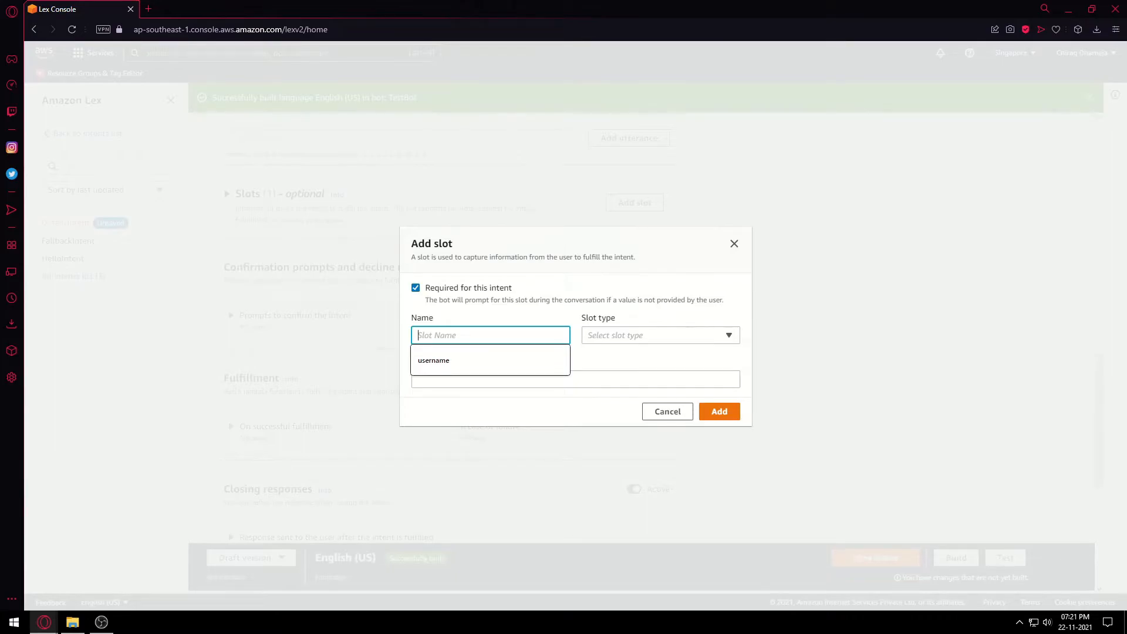
{"action": "scroll", "coordinate": [490, 335], "scroll_direction": "up", "scroll_amount": 1}
{"action": "type", "text": "city"}
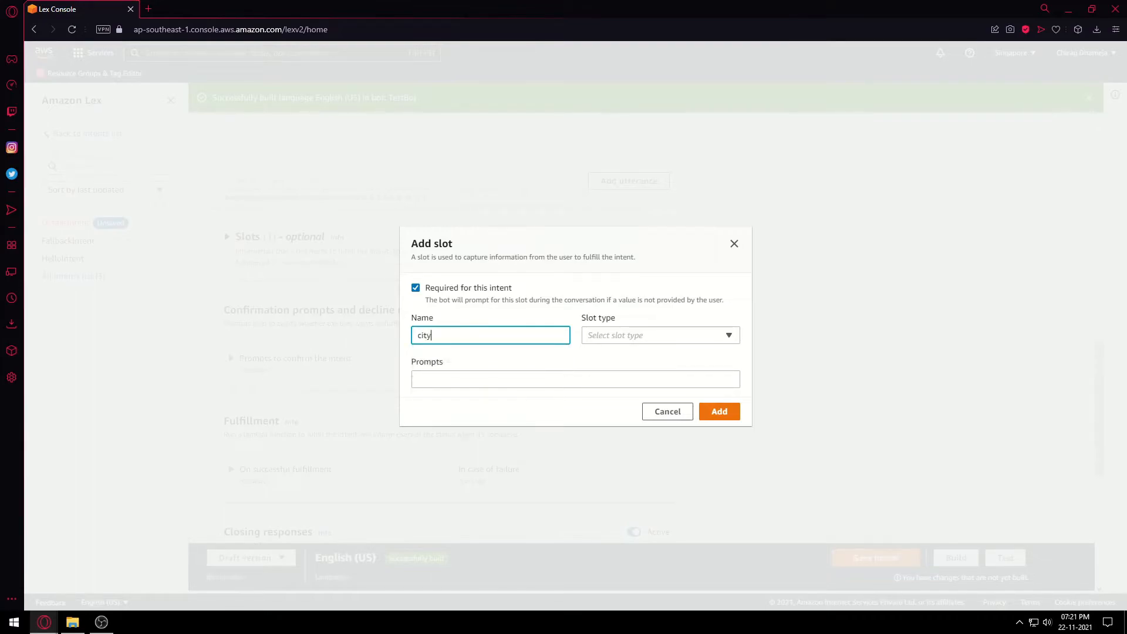
{"action": "left_click", "coordinate": [661, 335]}
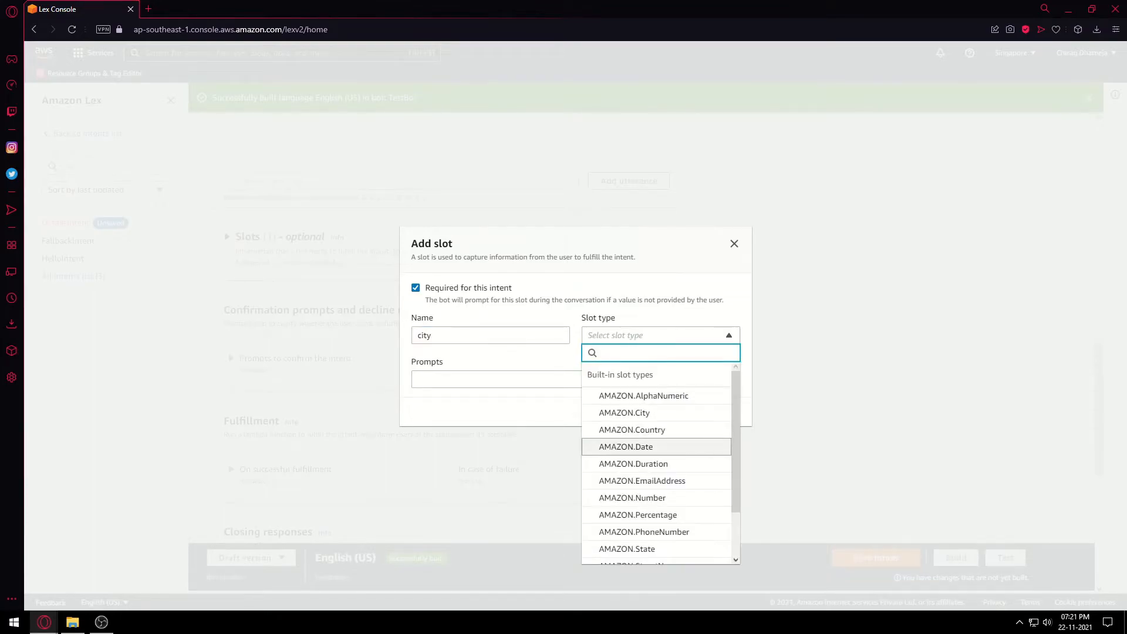
{"action": "scroll", "coordinate": [657, 447], "scroll_direction": "down", "scroll_amount": 2}
{"action": "key", "text": "Down"}
{"action": "key", "text": "Down"}
{"action": "key", "text": "Down"}
{"action": "key", "text": "Down"}
{"action": "key", "text": "Down"}
{"action": "key", "text": "Down"}
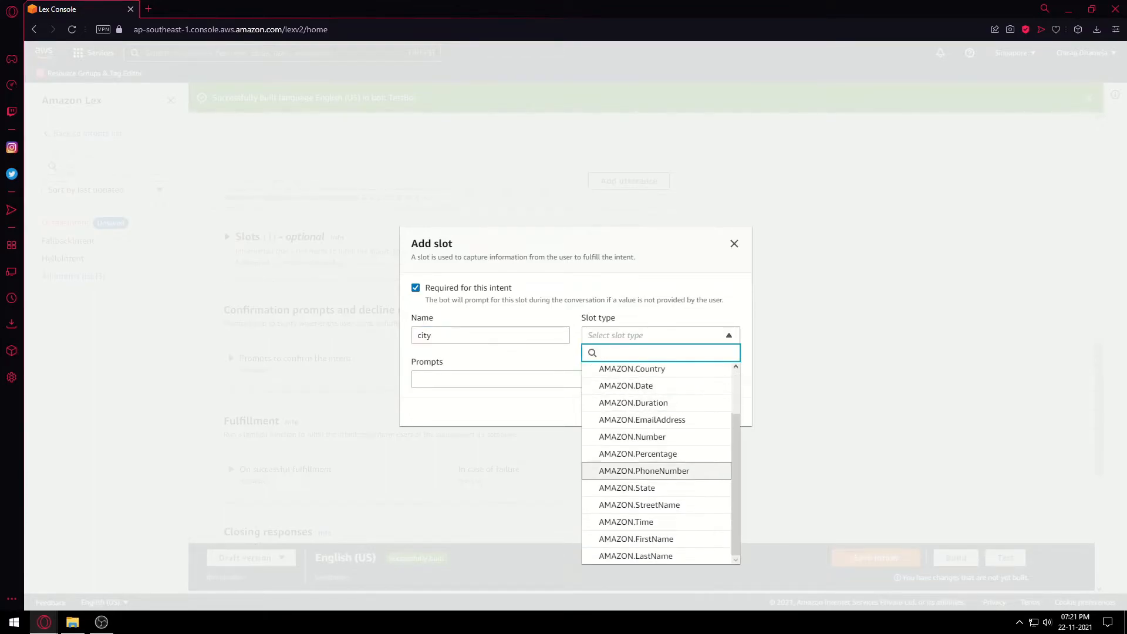
{"action": "key", "text": "Up"}
{"action": "key", "text": "Up"}
{"action": "key", "text": "Up"}
{"action": "key", "text": "Up"}
{"action": "key", "text": "Up"}
{"action": "key", "text": "Up"}
{"action": "key", "text": "Up"}
{"action": "key", "text": "Up"}
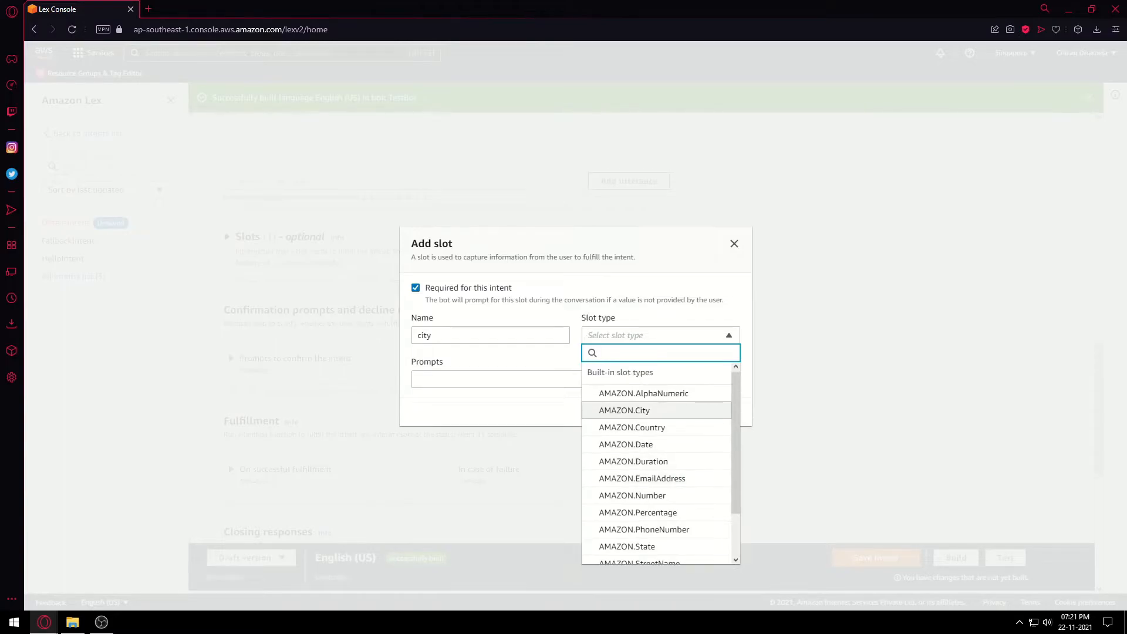
{"action": "key", "text": "Return"}
{"action": "left_click", "coordinate": [575, 379]}
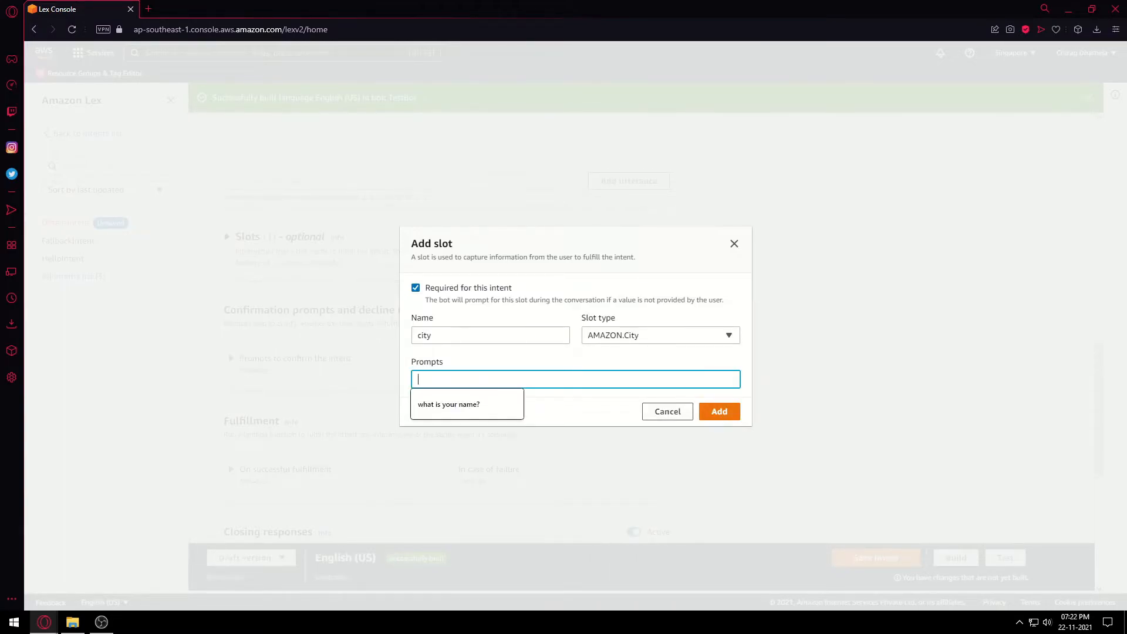
{"action": "type", "text": "which city do you live in?"}
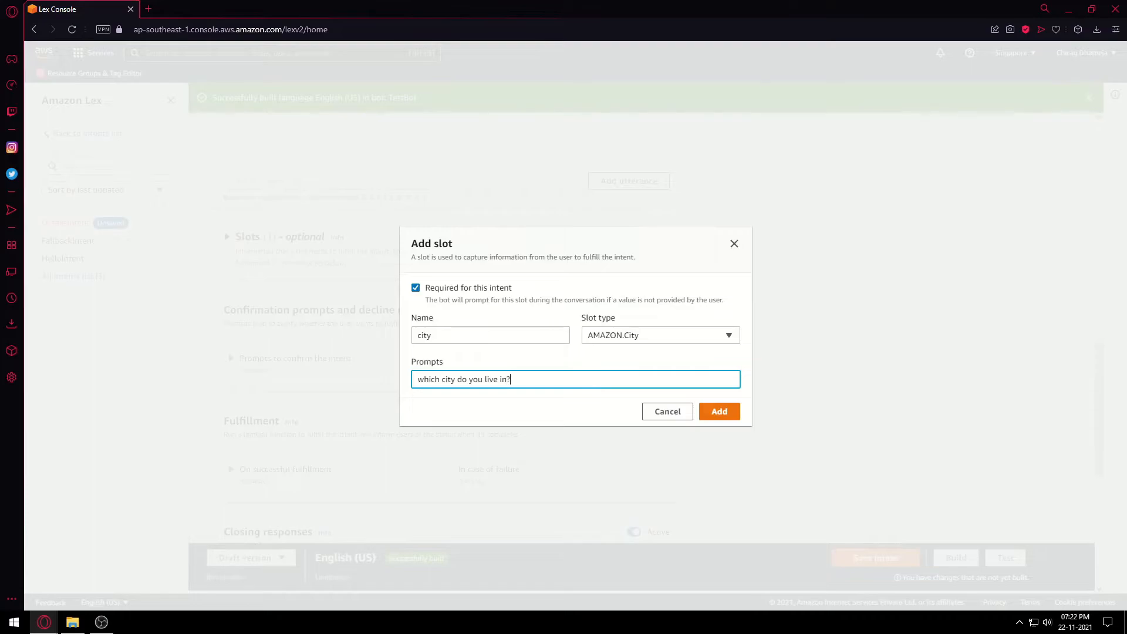
{"action": "left_click", "coordinate": [719, 411]}
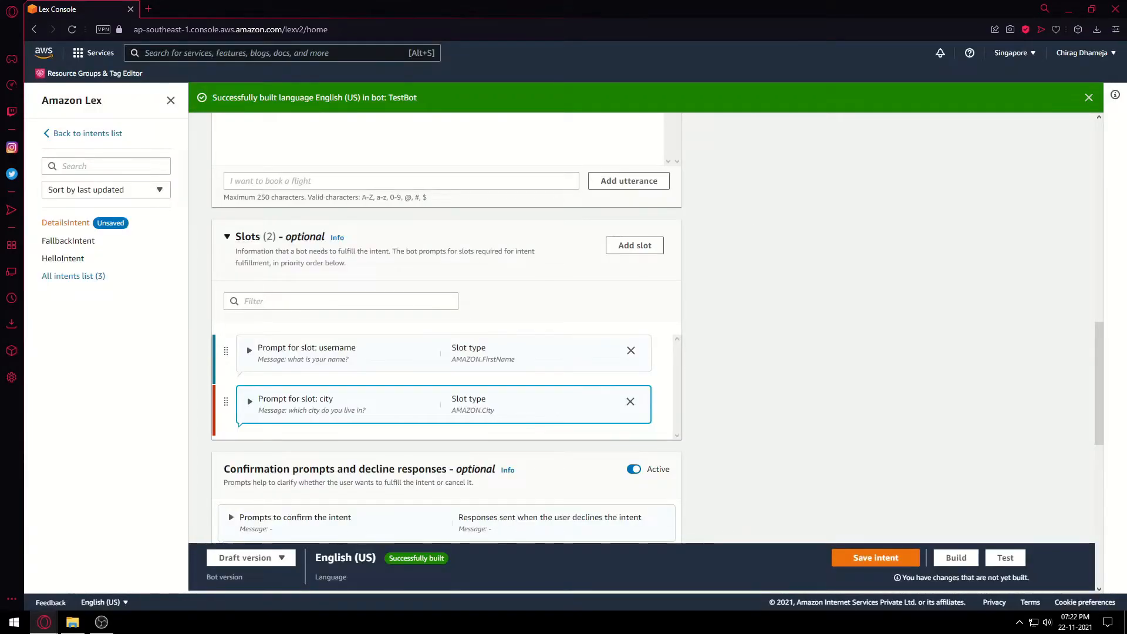
Add a phone slot of type AMAZON.PhoneNumber with the prompt 'Please enter your phone number:'.
{"action": "left_click", "coordinate": [634, 245]}
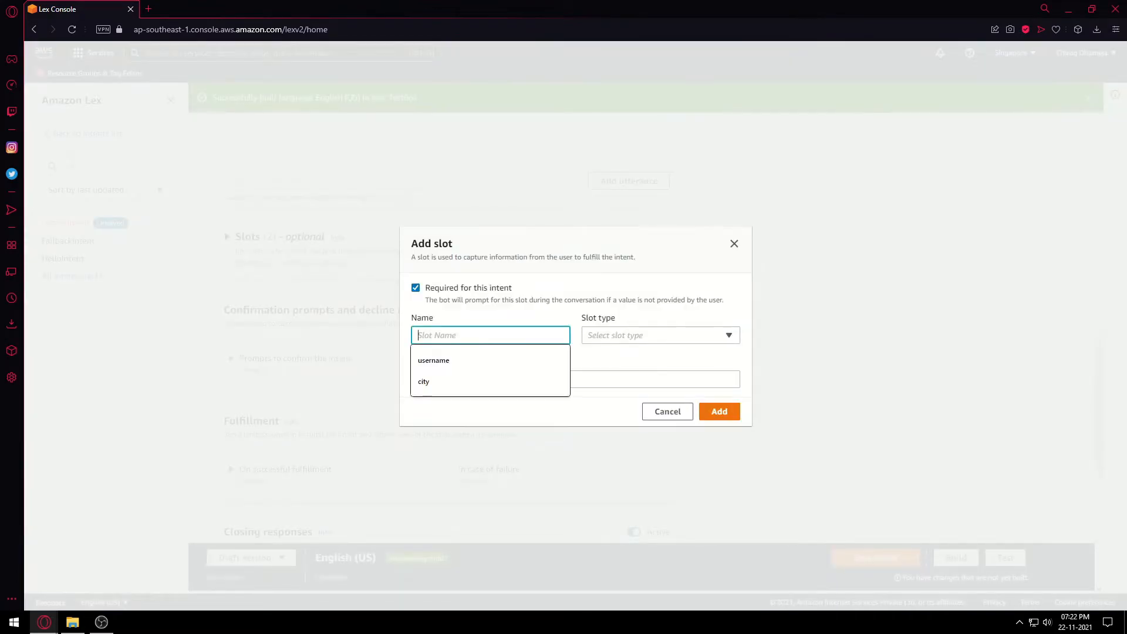
{"action": "type", "text": "phone"}
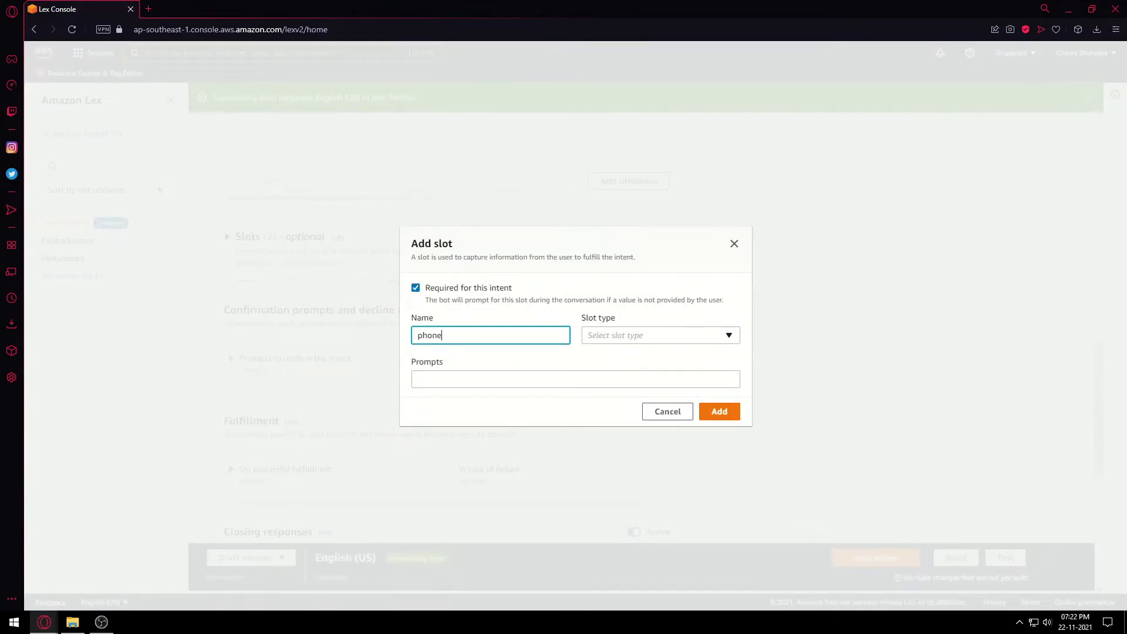
{"action": "left_click", "coordinate": [661, 336]}
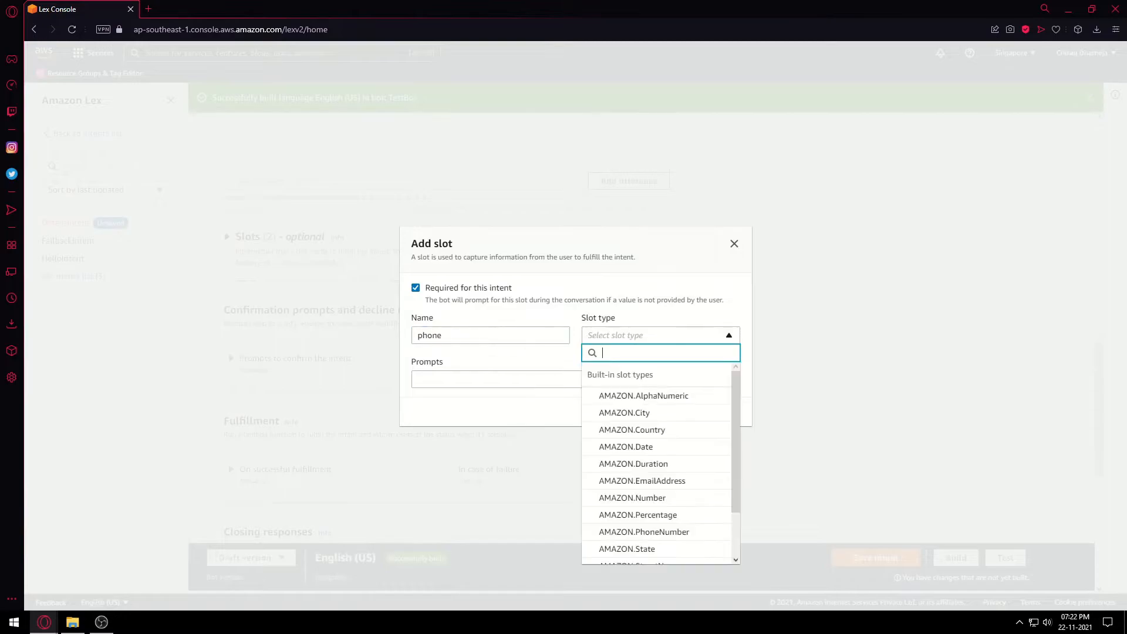
{"action": "scroll", "coordinate": [657, 464], "scroll_direction": "down", "scroll_amount": 1}
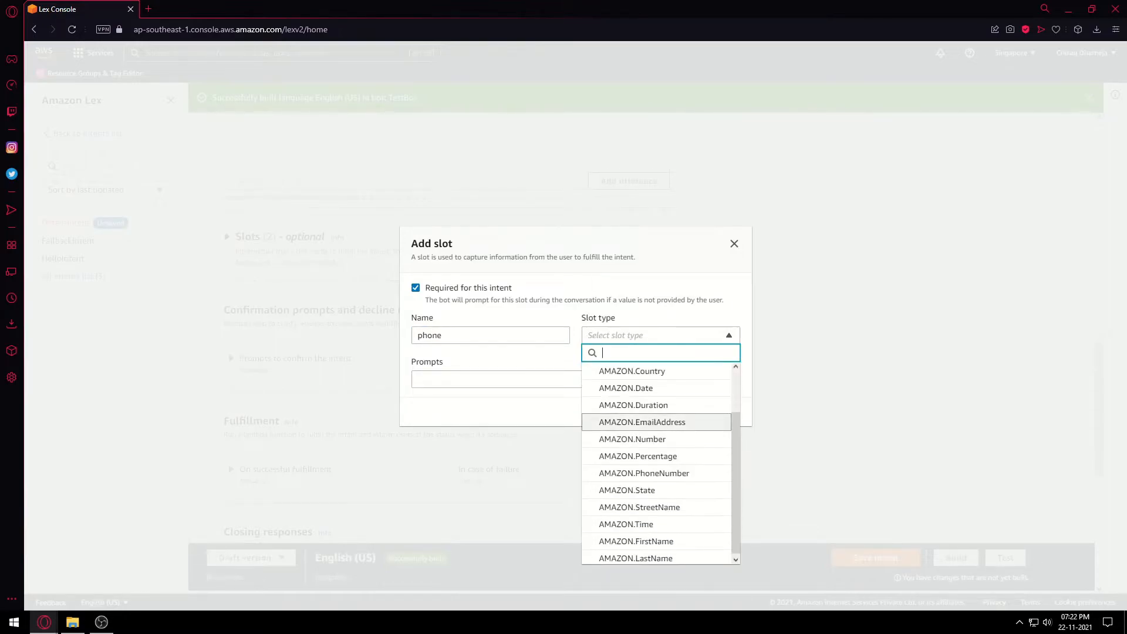
{"action": "left_click", "coordinate": [644, 474]}
{"action": "left_click", "coordinate": [575, 379]}
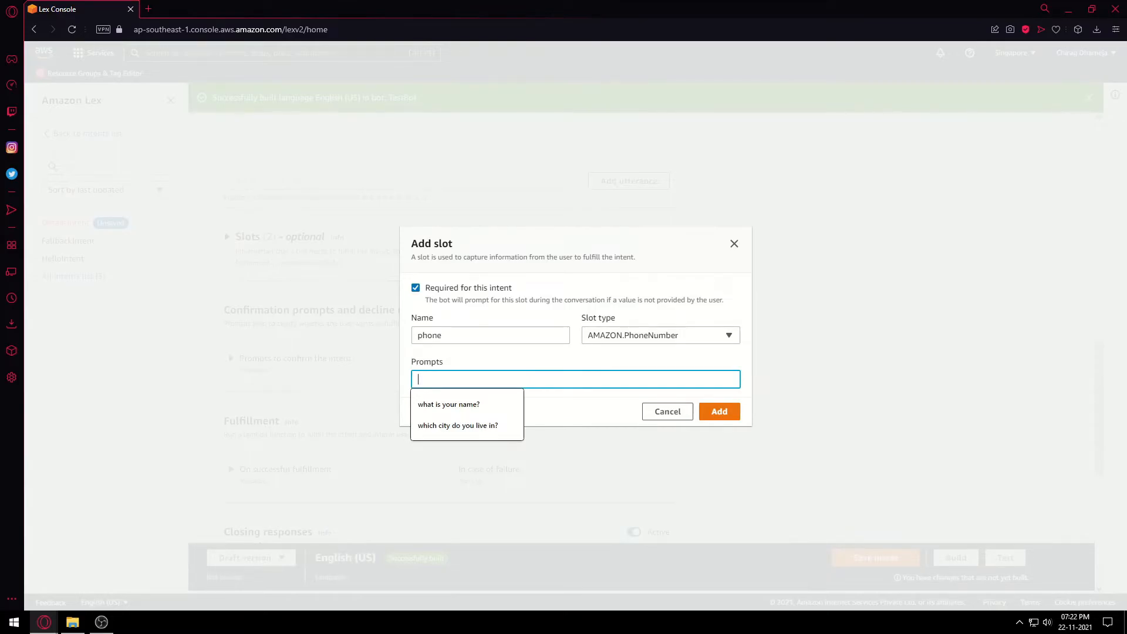
{"action": "type", "text": "Please enter your phone"}
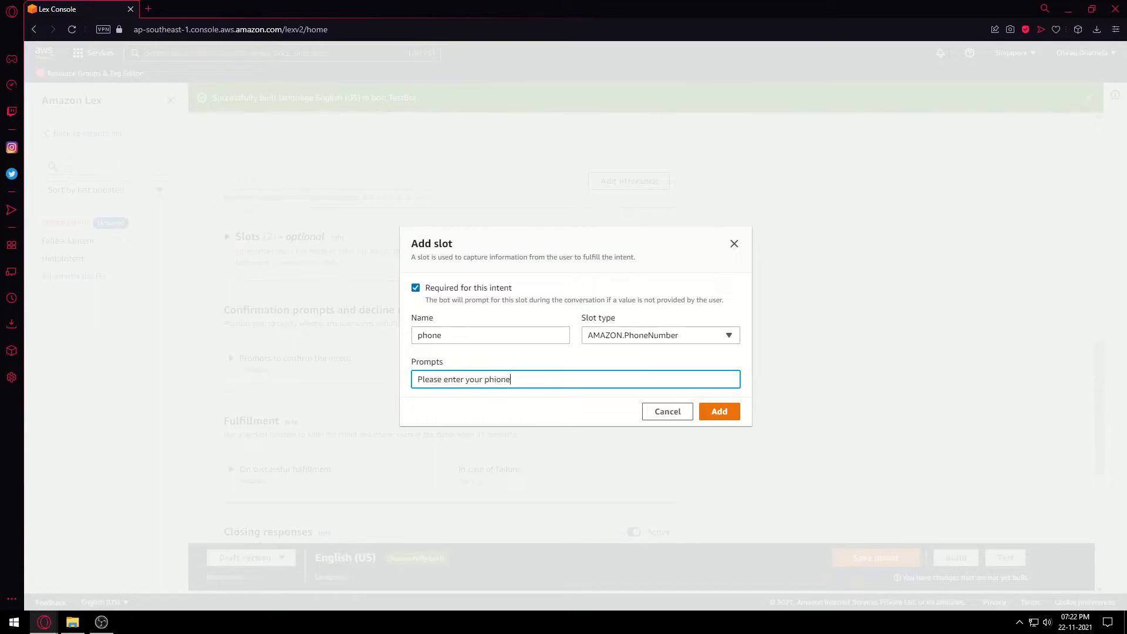
{"action": "type", "text": "one number:"}
{"action": "left_click", "coordinate": [719, 411]}
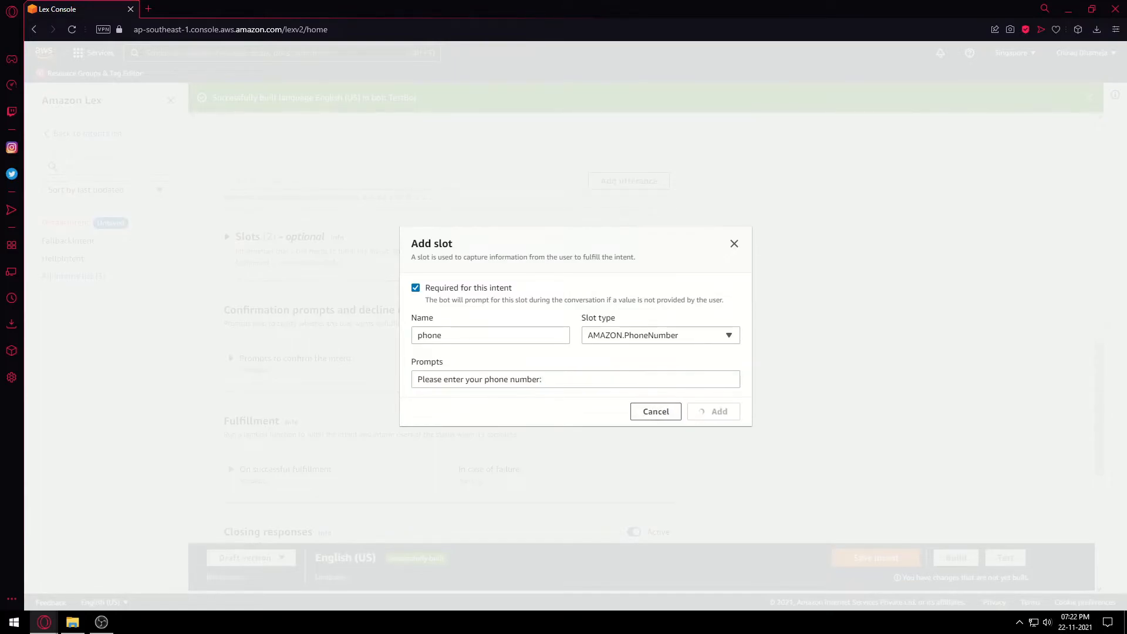
{"action": "scroll", "coordinate": [446, 352], "scroll_direction": "down", "scroll_amount": 2}
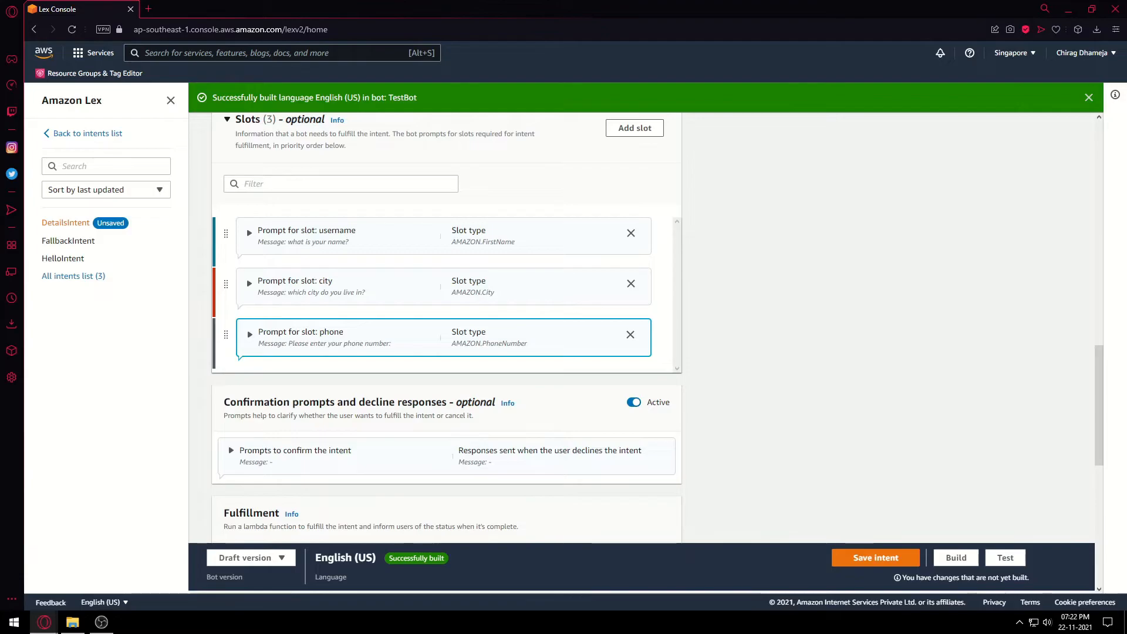
{"action": "scroll", "coordinate": [446, 329], "scroll_direction": "down", "scroll_amount": 1}
{"action": "scroll", "coordinate": [446, 328], "scroll_direction": "down", "scroll_amount": 1}
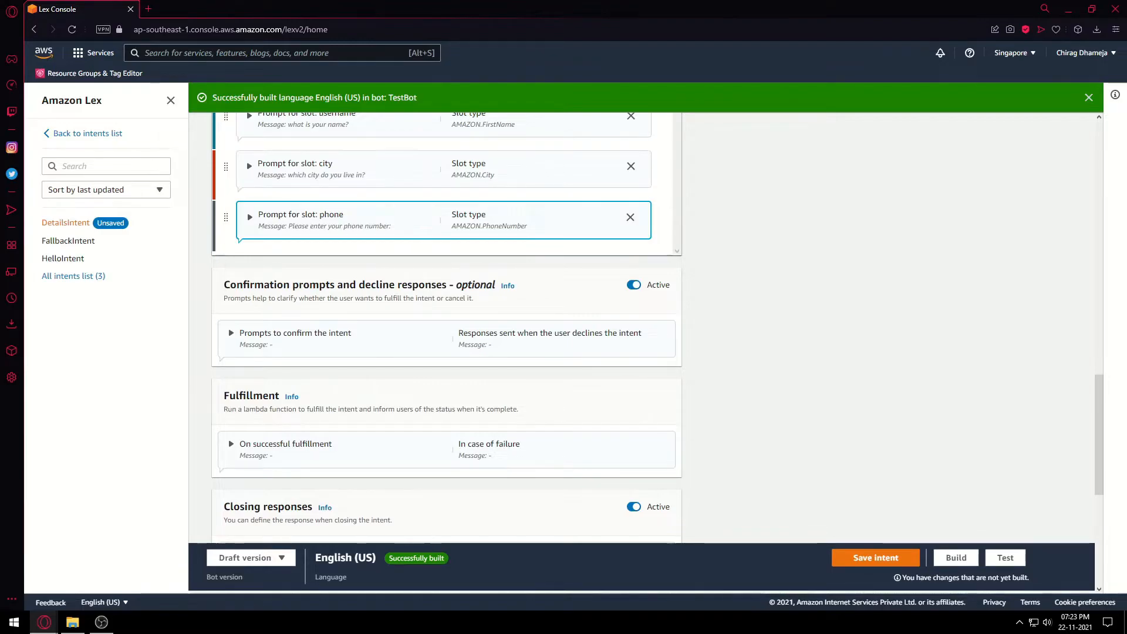
{"action": "scroll", "coordinate": [446, 329], "scroll_direction": "down", "scroll_amount": 1}
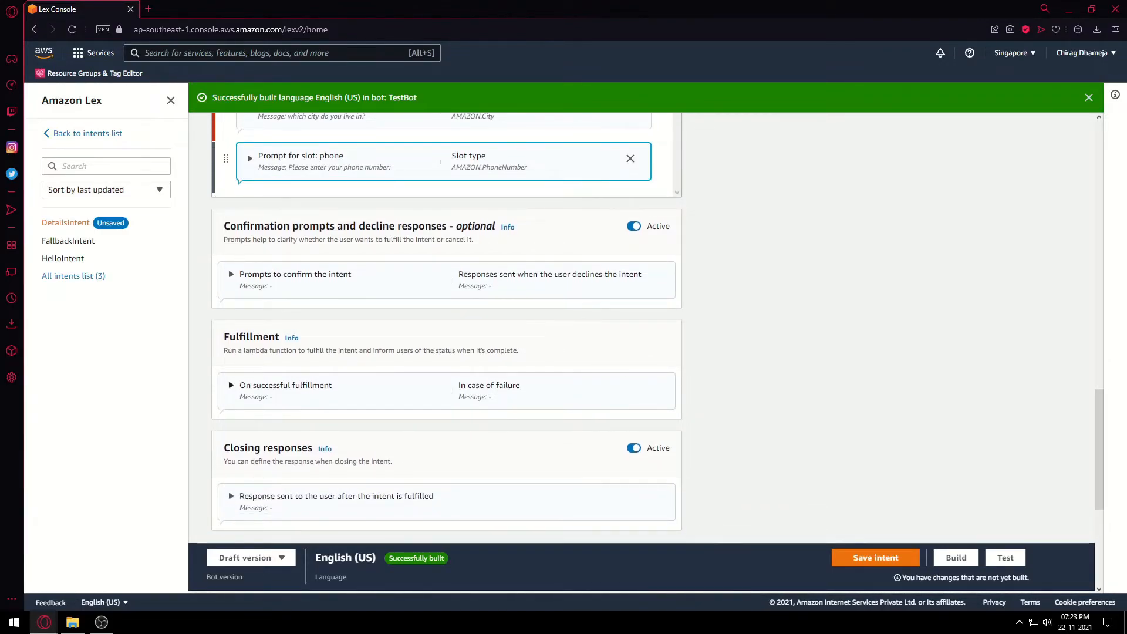
{"action": "scroll", "coordinate": [446, 329], "scroll_direction": "down", "scroll_amount": 2}
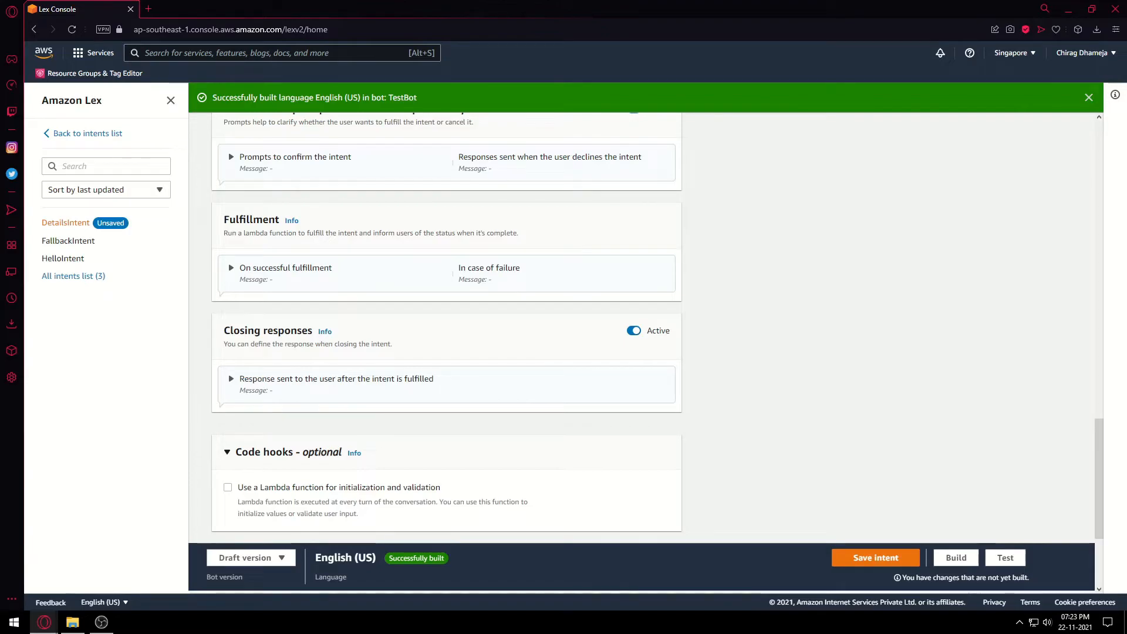
{"action": "scroll", "coordinate": [447, 329], "scroll_direction": "up", "scroll_amount": 1}
{"action": "scroll", "coordinate": [446, 328], "scroll_direction": "up", "scroll_amount": 3}
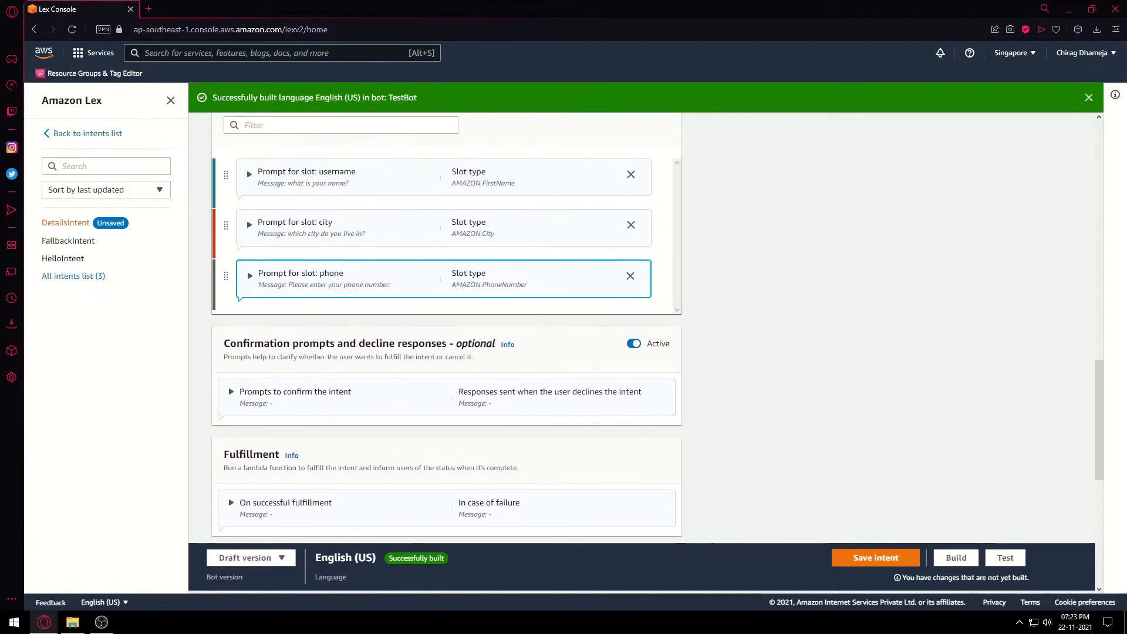
{"action": "scroll", "coordinate": [446, 329], "scroll_direction": "down", "scroll_amount": 5}
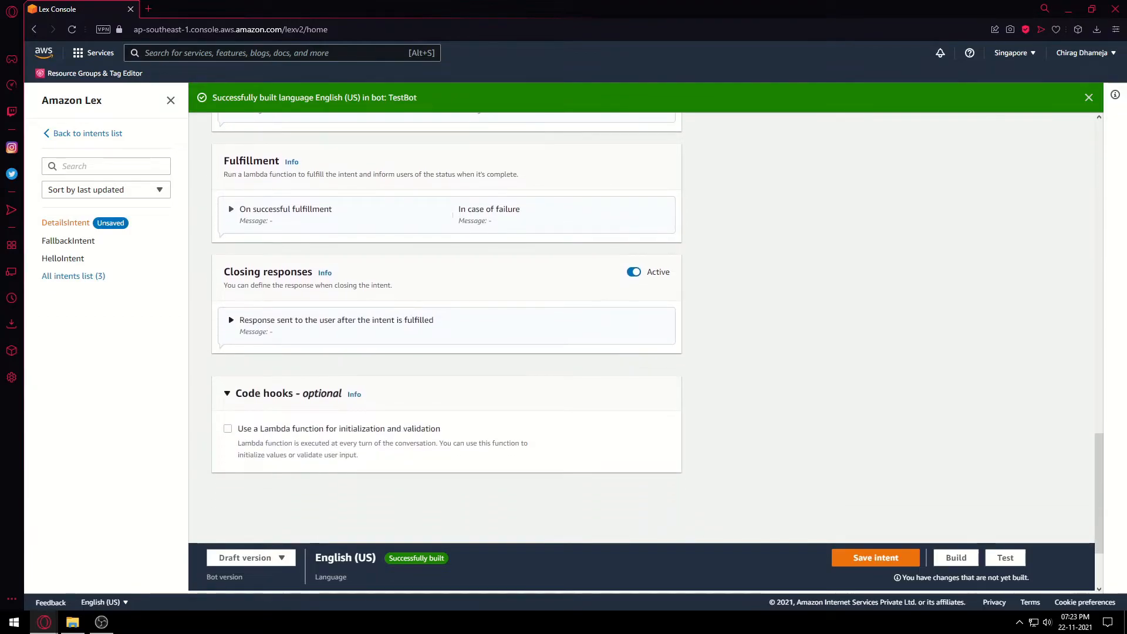
{"action": "left_click", "coordinate": [336, 321]}
Enter 'thank you for providing your details' as the fulfilled-intent closing message.
{"action": "left_click", "coordinate": [446, 346]}
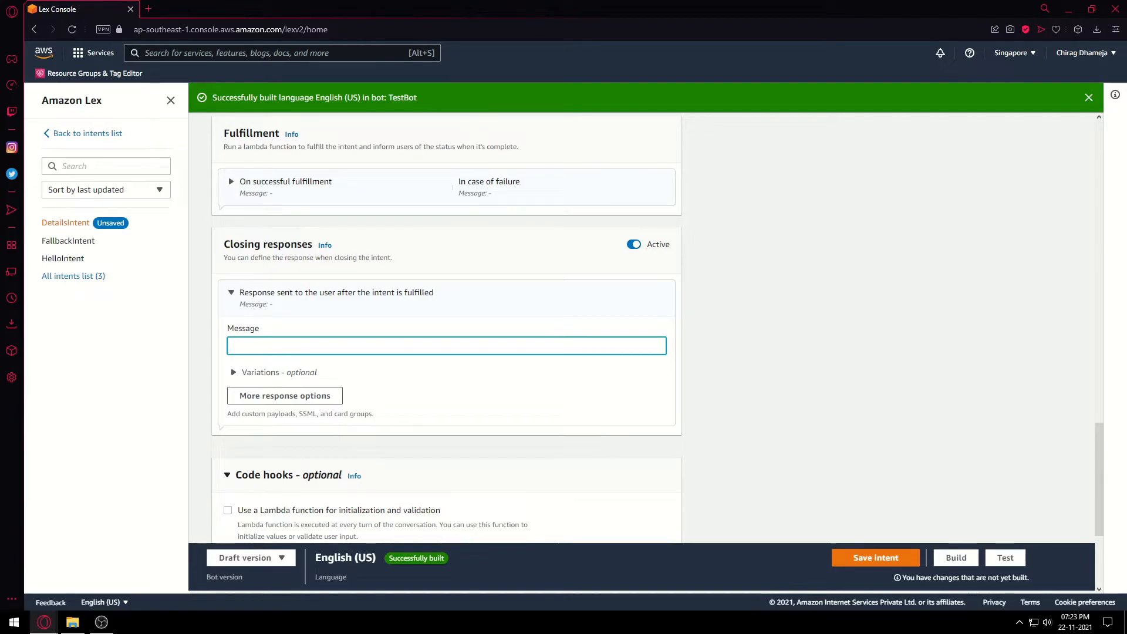
{"action": "type", "text": "thank "}
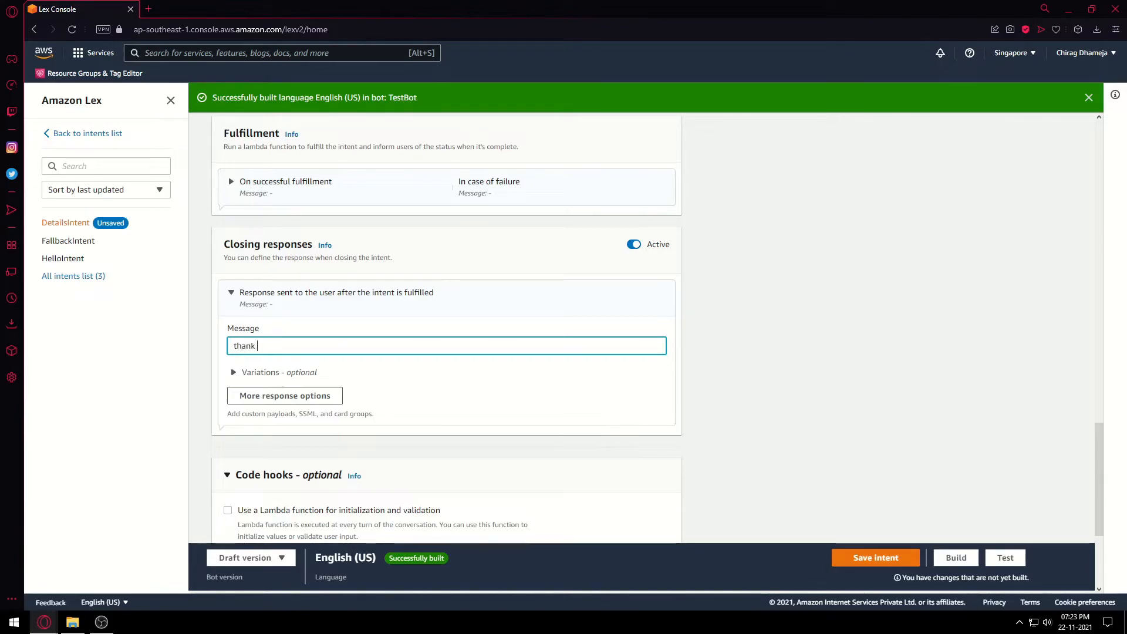
{"action": "type", "text": "you for "}
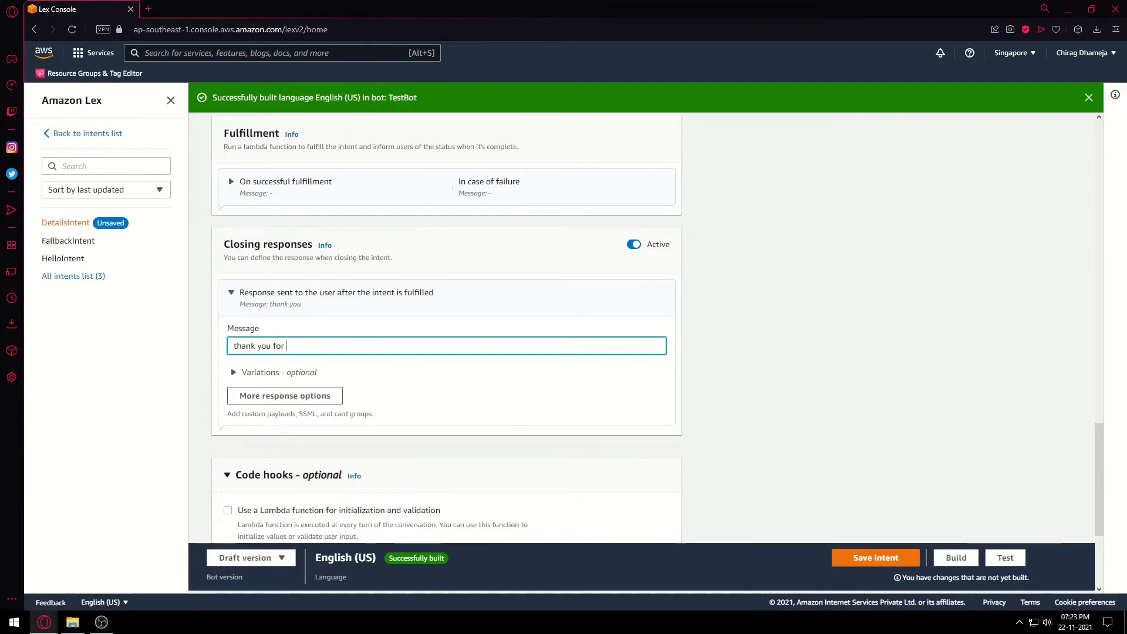
{"action": "type", "text": "providing your details"}
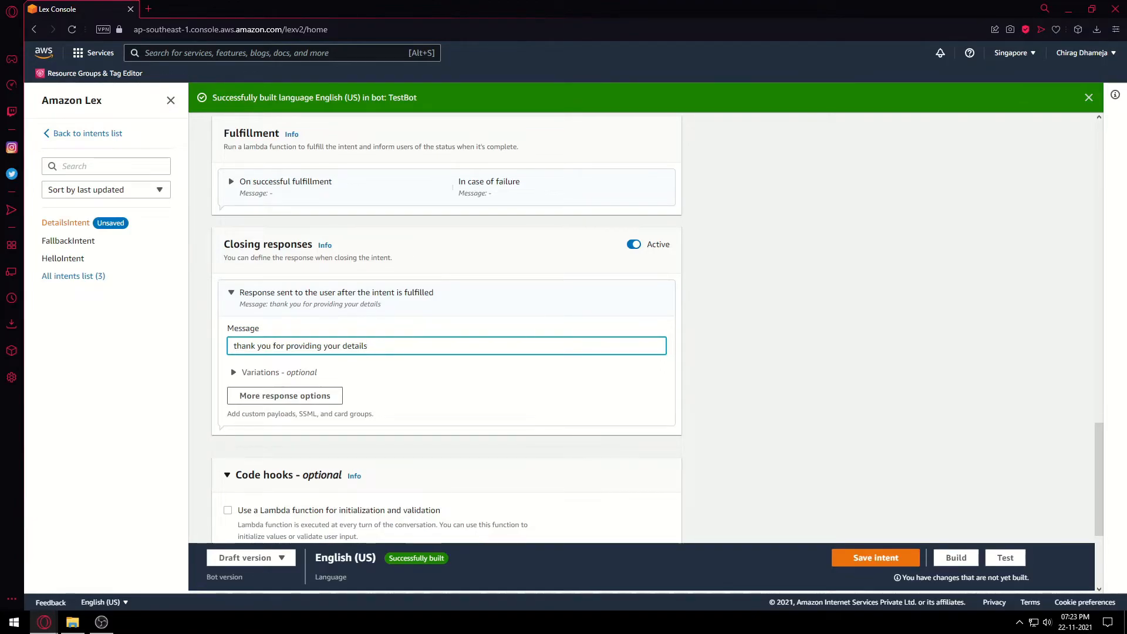
{"action": "scroll", "coordinate": [446, 329], "scroll_direction": "up", "scroll_amount": 4}
{"action": "scroll", "coordinate": [446, 328], "scroll_direction": "up", "scroll_amount": 2}
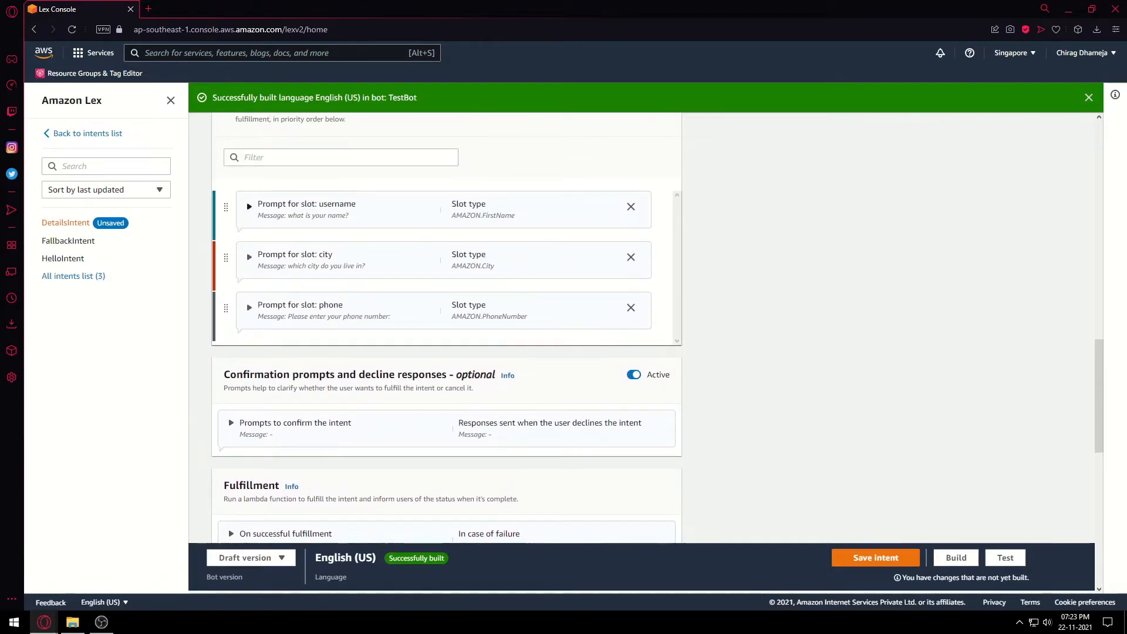
Expand the username slot to check its exact name, then collapse it again.
{"action": "scroll", "coordinate": [447, 329], "scroll_direction": "up", "scroll_amount": 2}
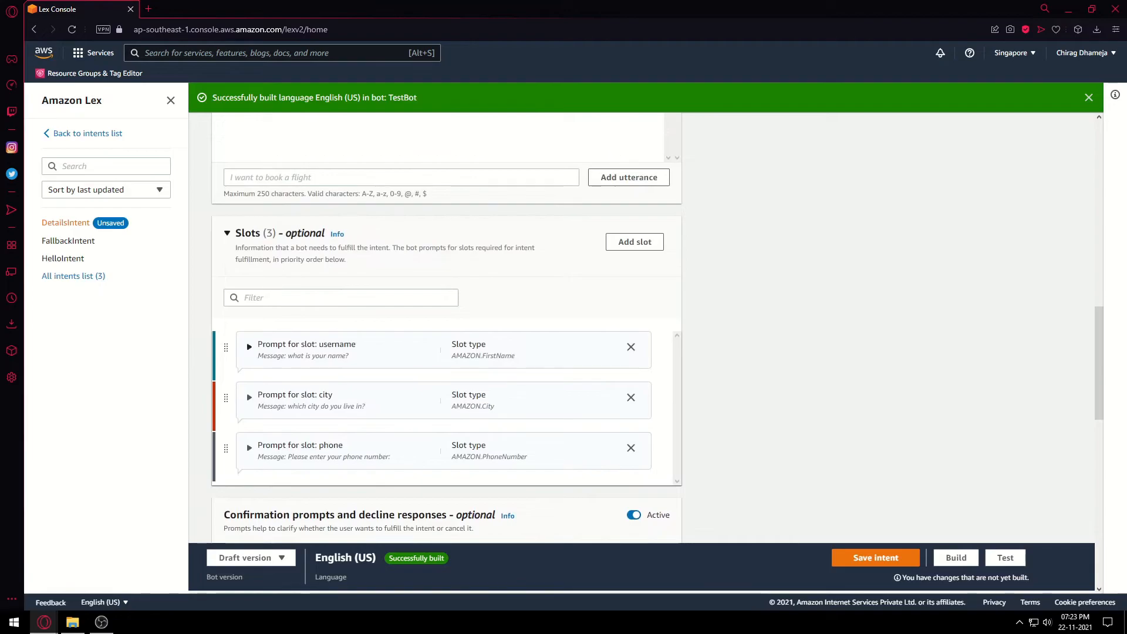
{"action": "left_click", "coordinate": [250, 347]}
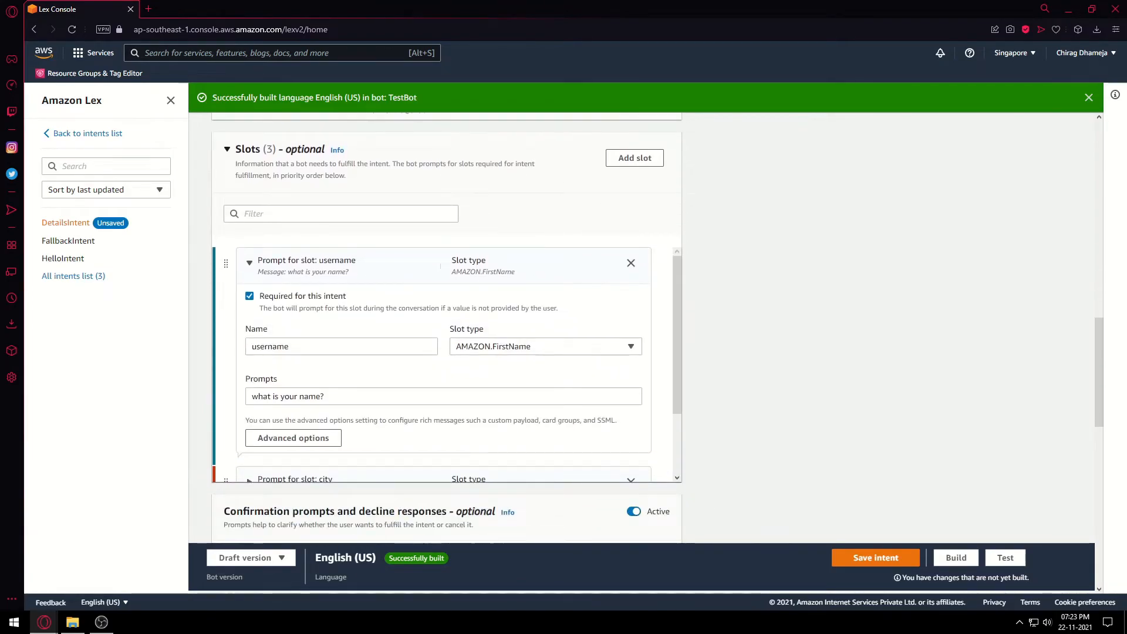
{"action": "scroll", "coordinate": [446, 364], "scroll_direction": "down", "scroll_amount": 2}
{"action": "scroll", "coordinate": [446, 364], "scroll_direction": "up", "scroll_amount": 1}
{"action": "scroll", "coordinate": [446, 364], "scroll_direction": "up", "scroll_amount": 2}
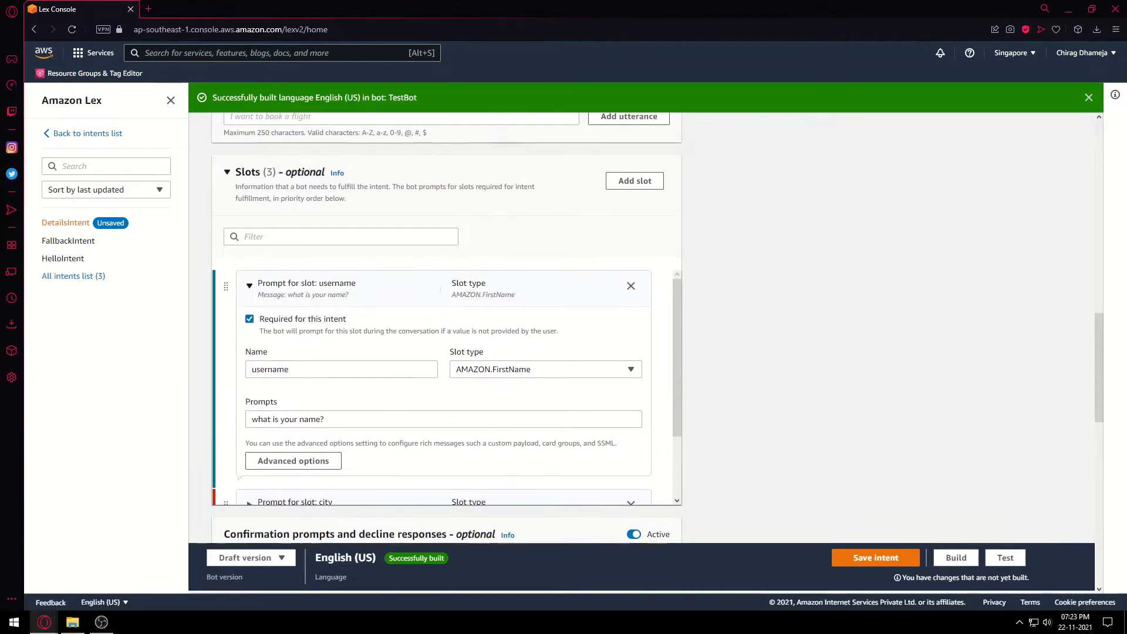
{"action": "left_click", "coordinate": [250, 322]}
{"action": "scroll", "coordinate": [446, 364], "scroll_direction": "down", "scroll_amount": 5}
{"action": "scroll", "coordinate": [446, 364], "scroll_direction": "down", "scroll_amount": 2}
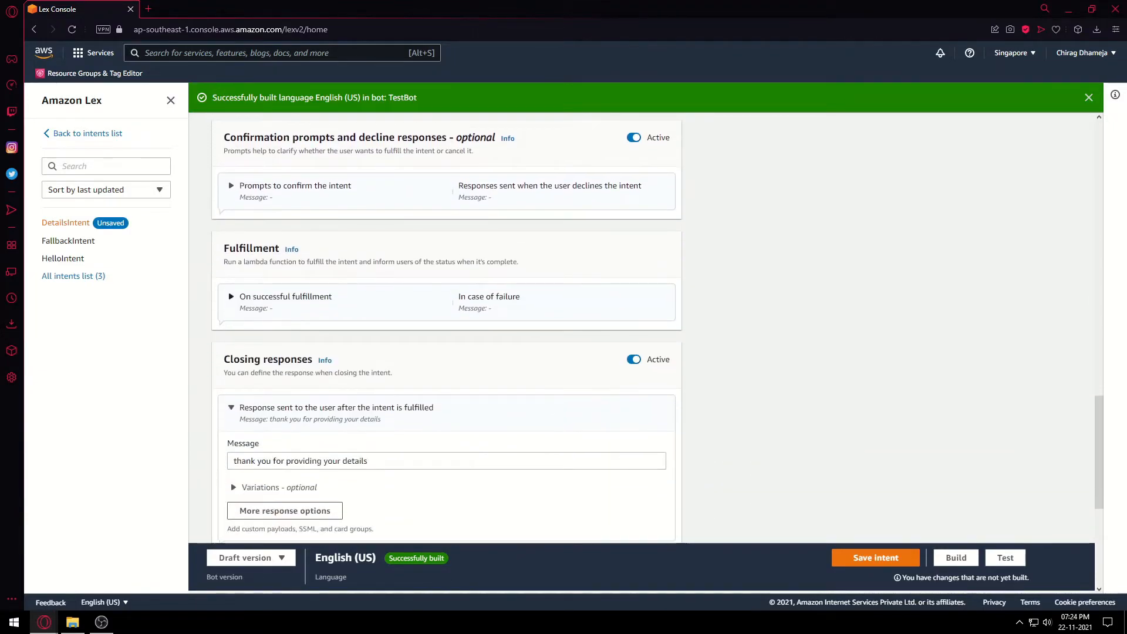
Append {username} to the end of the closing response message.
{"action": "left_click", "coordinate": [446, 403]}
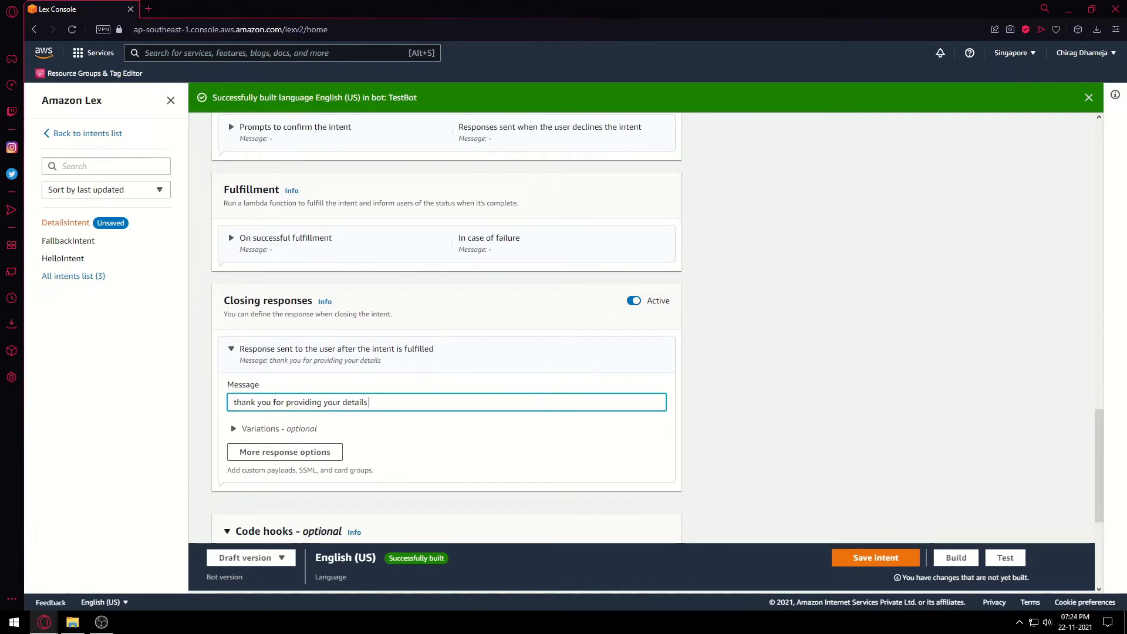
{"action": "type", "text": "{}"}
{"action": "key", "text": "Left"}
{"action": "type", "text": "us"}
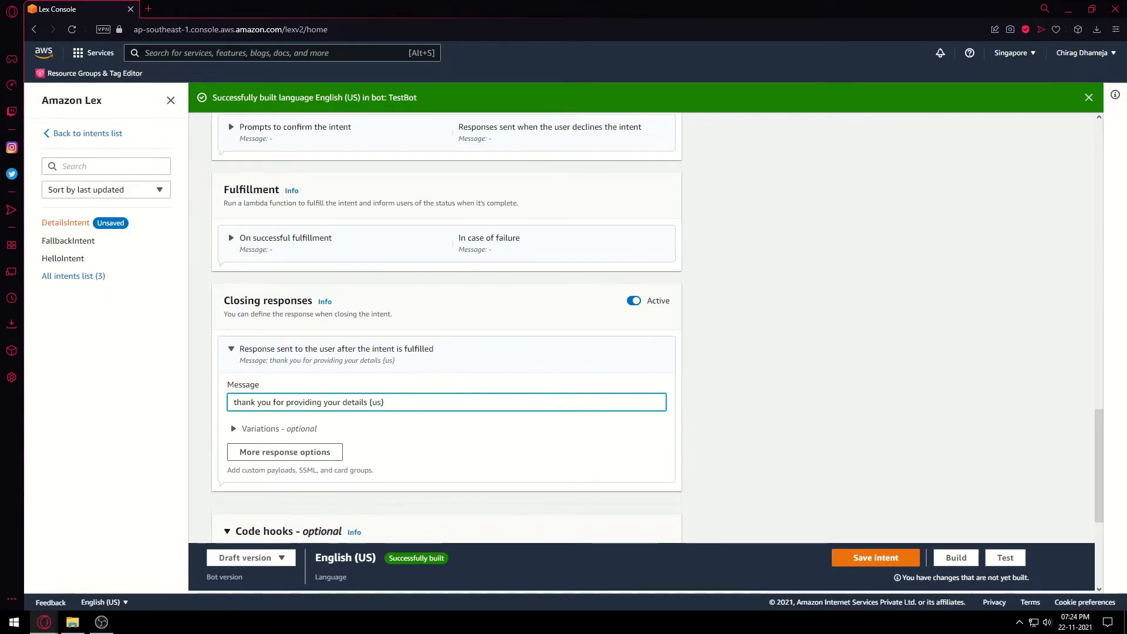
{"action": "type", "text": "ername"}
{"action": "scroll", "coordinate": [446, 328], "scroll_direction": "down", "scroll_amount": 1}
{"action": "scroll", "coordinate": [446, 328], "scroll_direction": "down", "scroll_amount": 2}
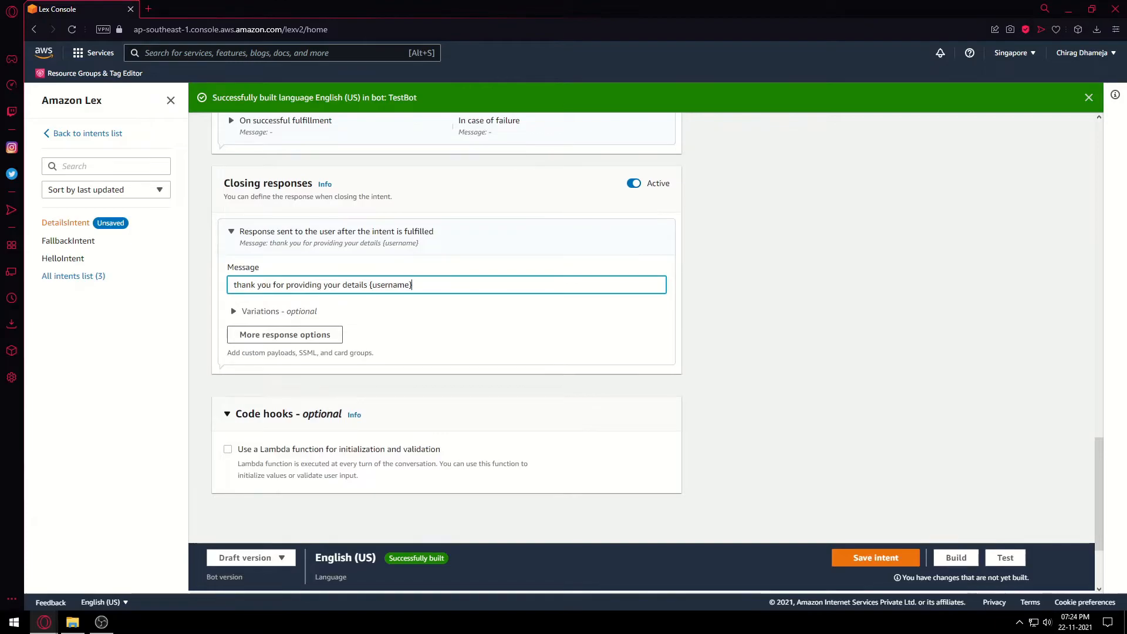
{"action": "left_click", "coordinate": [876, 558]}
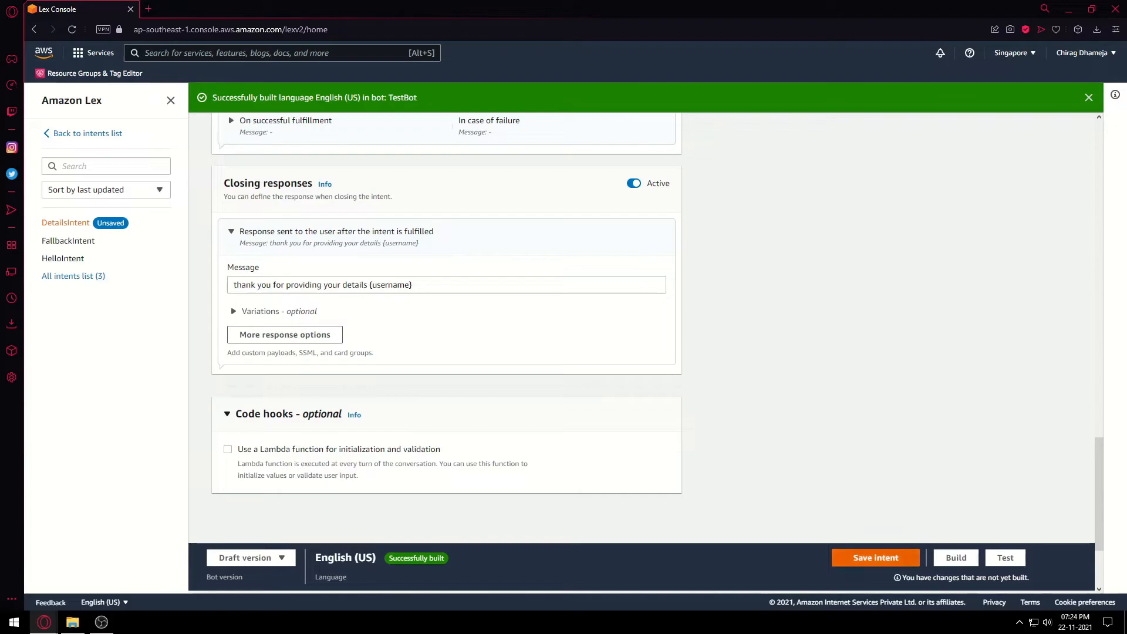
Save DetailsIntent and build the English (US) language.
{"action": "left_click", "coordinate": [876, 558]}
{"action": "scroll", "coordinate": [641, 329], "scroll_direction": "up", "scroll_amount": 6}
{"action": "left_click", "coordinate": [957, 558]}
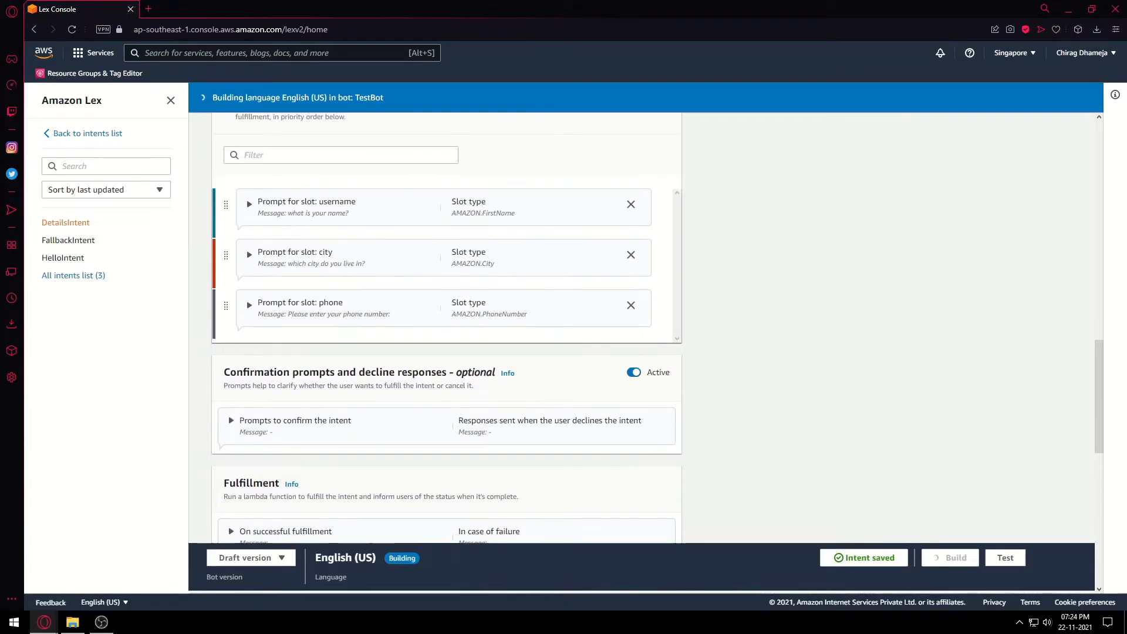
{"action": "scroll", "coordinate": [446, 329], "scroll_direction": "up", "scroll_amount": 2}
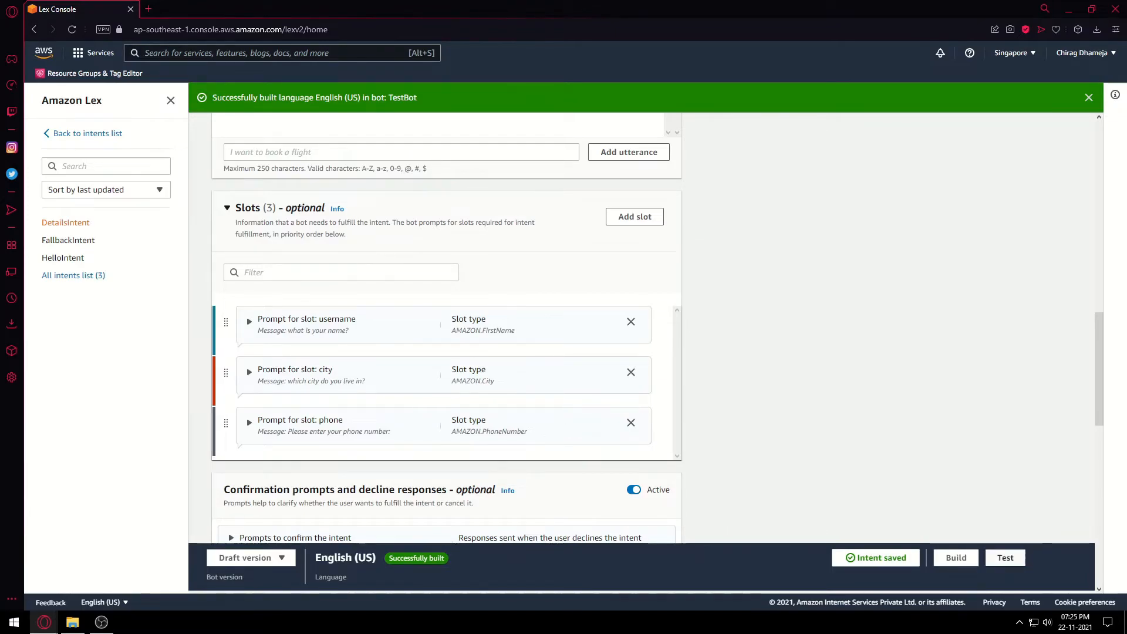
In the test chat, send a greeting and then 'details' to trigger DetailsIntent.
{"action": "left_click", "coordinate": [1006, 558]}
{"action": "left_click", "coordinate": [943, 528]}
{"action": "type", "text": "hi"}
{"action": "key", "text": "Return"}
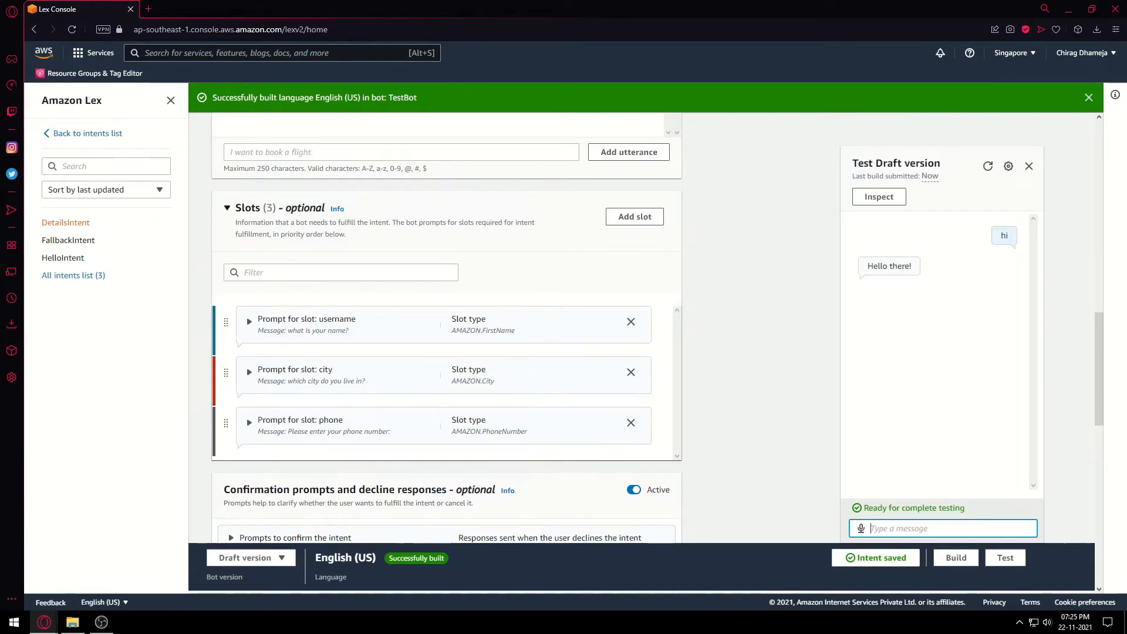
{"action": "scroll", "coordinate": [446, 329], "scroll_direction": "up", "scroll_amount": 5}
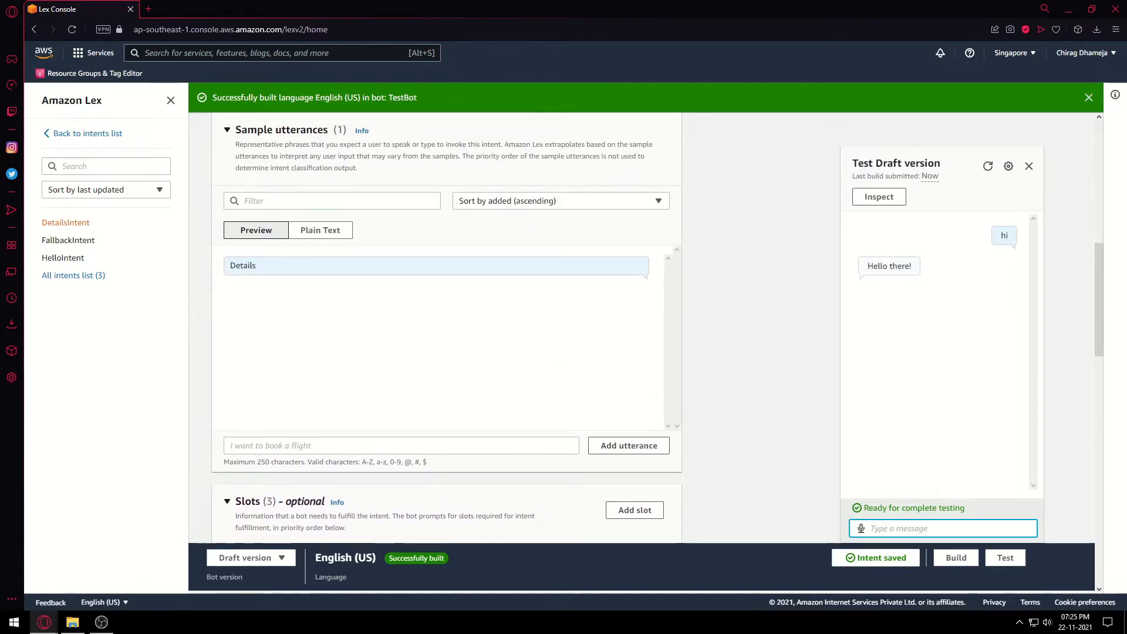
{"action": "type", "text": "details"}
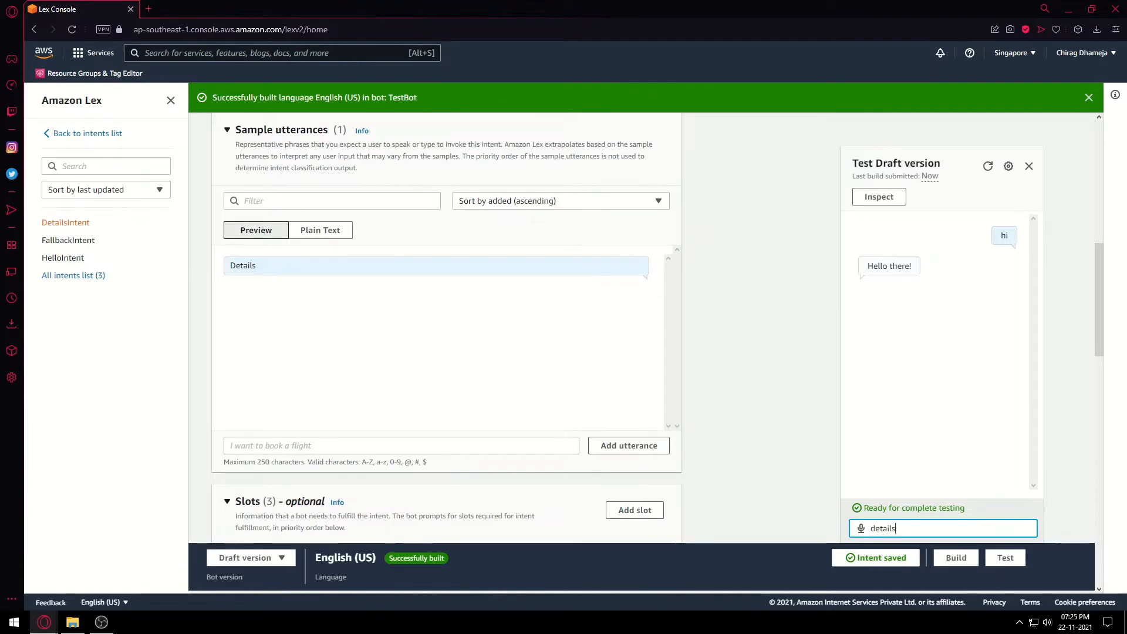
{"action": "key", "text": "Return"}
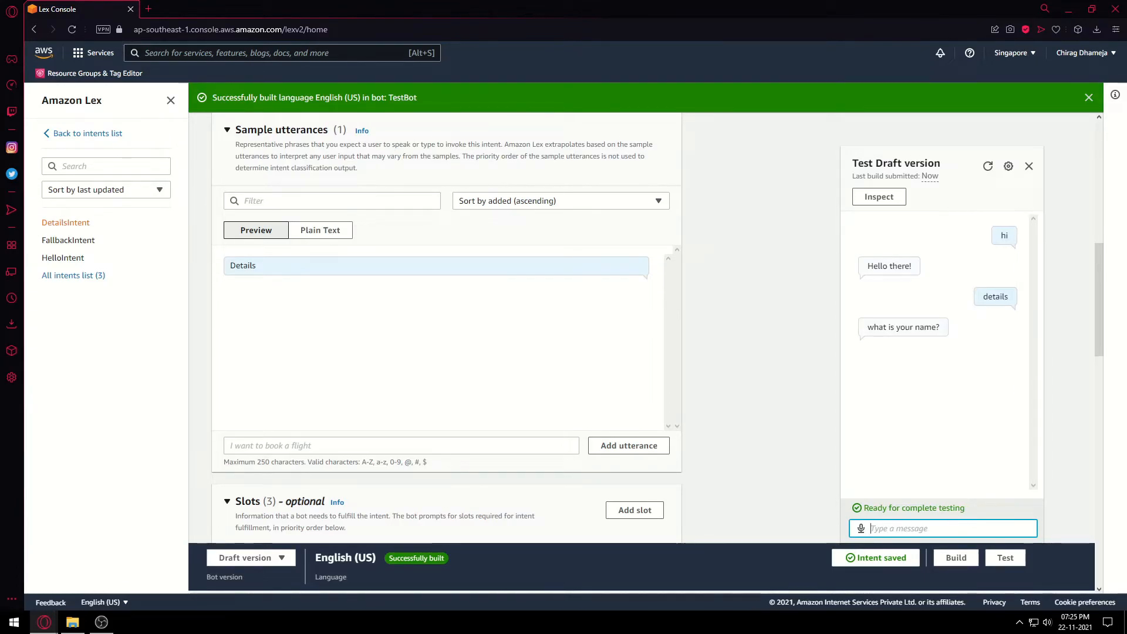
Answer the slot prompts with Sam, NYC and 123456789.
{"action": "type", "text": "Sam"}
{"action": "key", "text": "Return"}
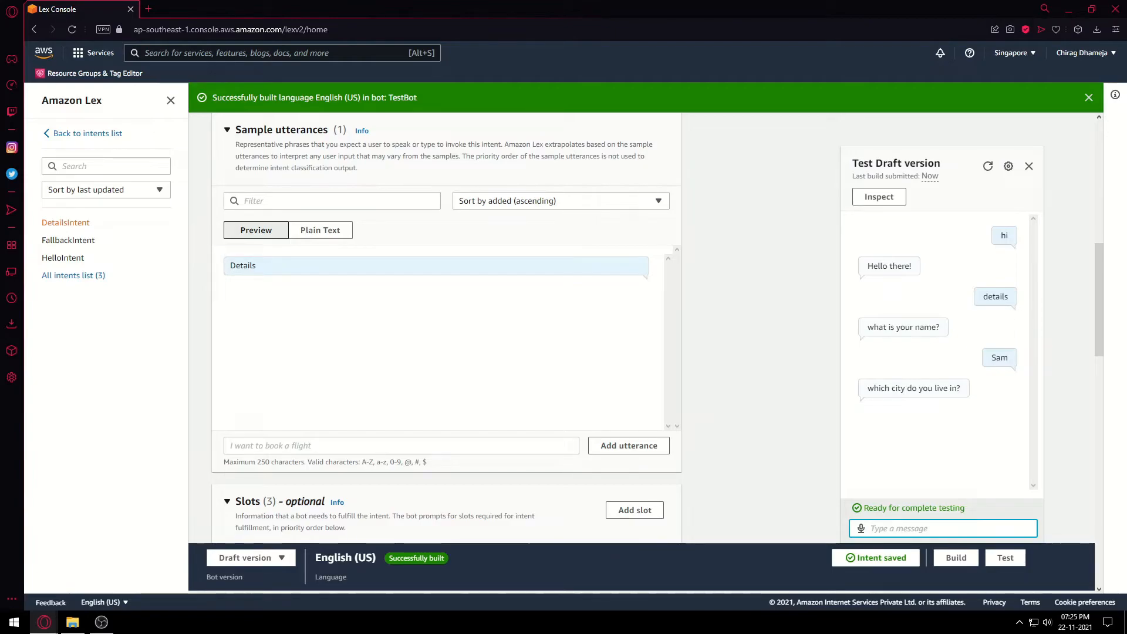
{"action": "type", "text": "NYC"}
{"action": "key", "text": "Return"}
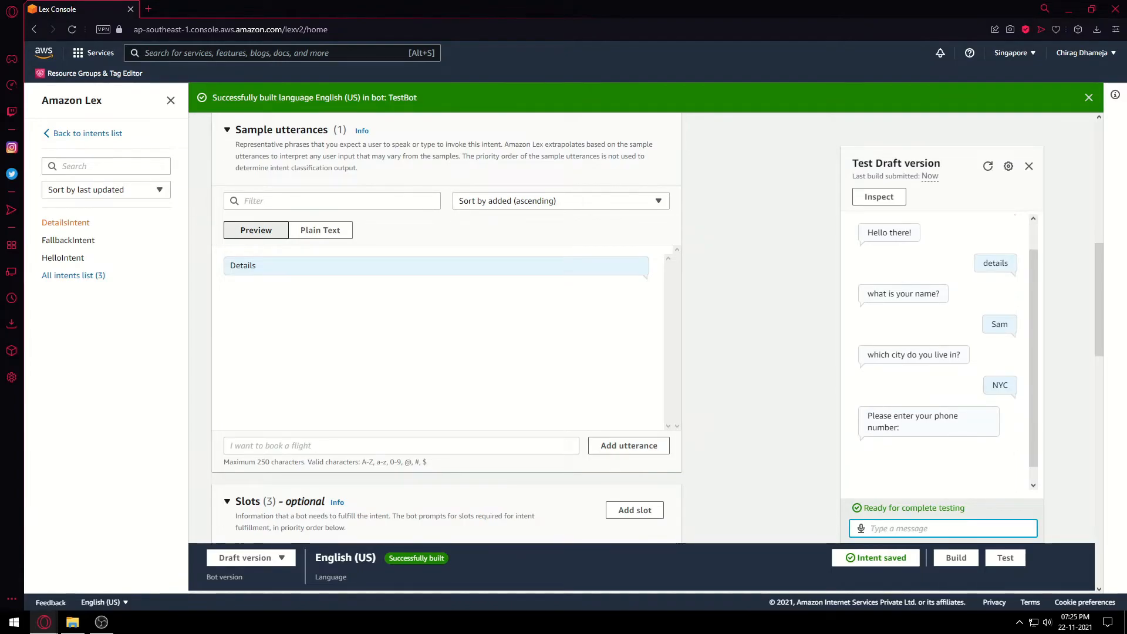
{"action": "type", "text": "123456789"}
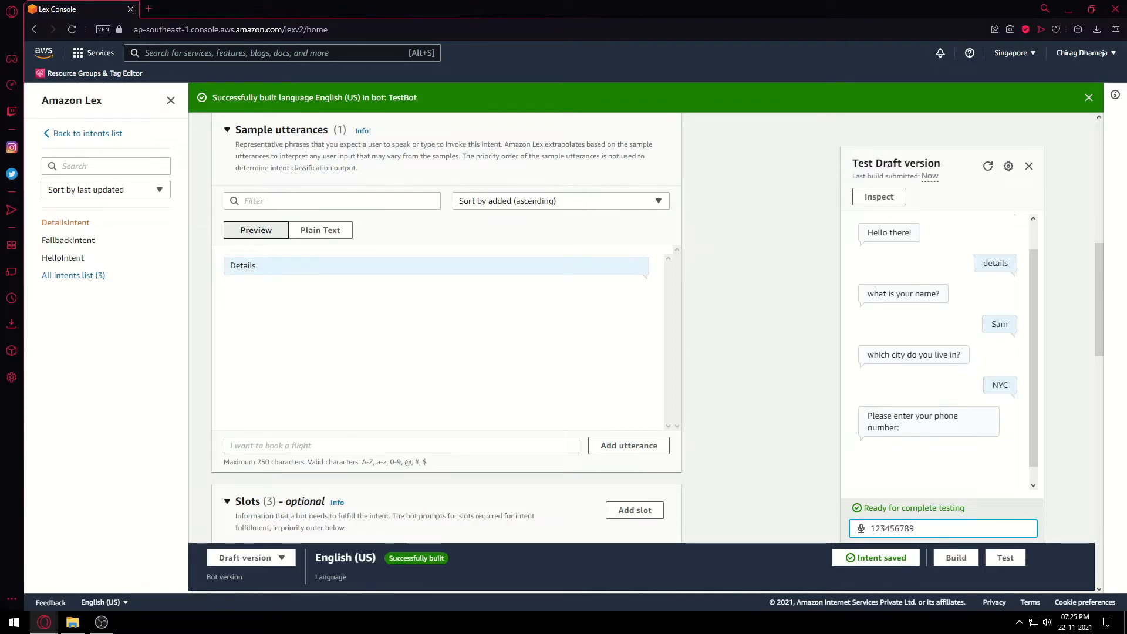
{"action": "key", "text": "Return"}
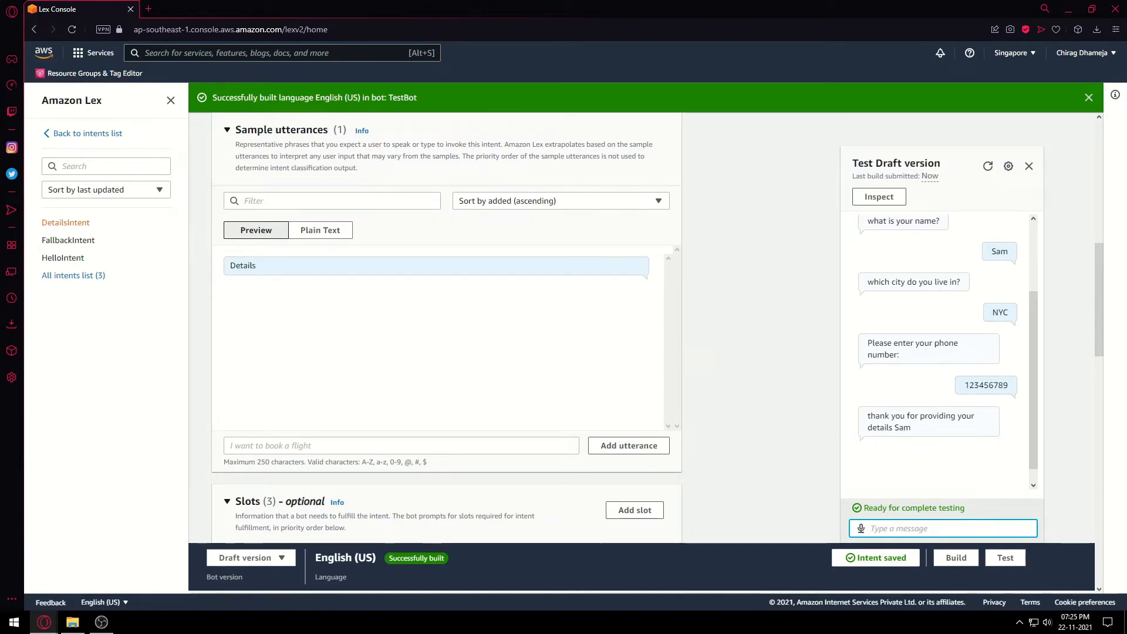
Compare the name in the bot's closing reply with the {username} placeholder in the closing message.
{"action": "left_click_drag", "start_coordinate": [912, 428], "coordinate": [893, 428]}
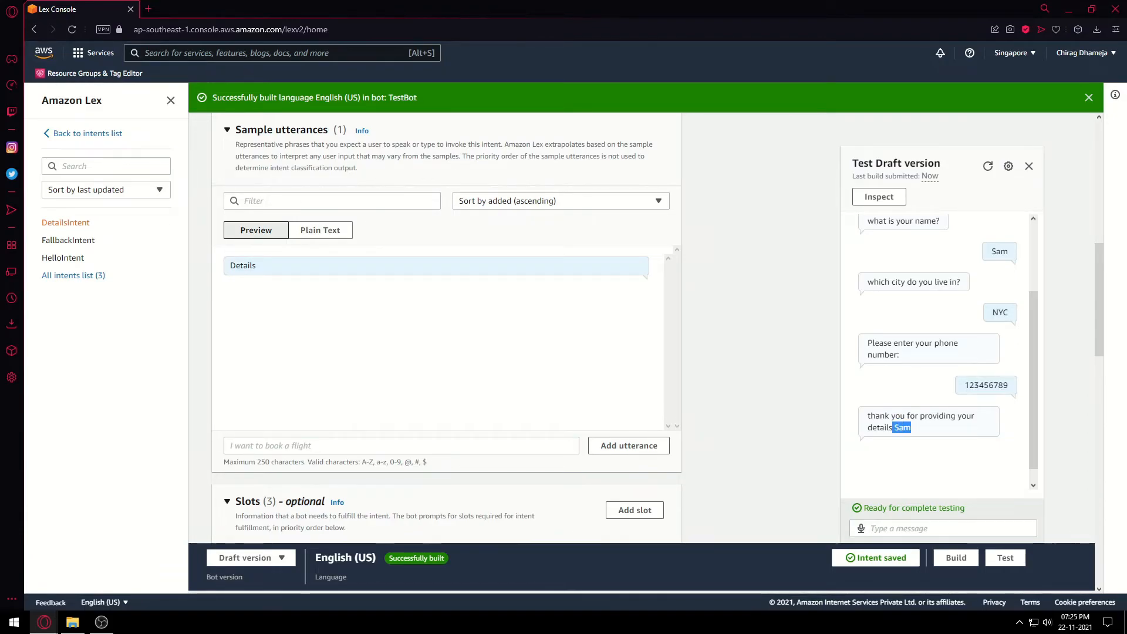
{"action": "scroll", "coordinate": [916, 411], "scroll_direction": "up", "scroll_amount": 1}
{"action": "left_click_drag", "start_coordinate": [1009, 310], "coordinate": [991, 310]}
{"action": "scroll", "coordinate": [992, 310], "scroll_direction": "down", "scroll_amount": 1}
{"action": "left_click_drag", "start_coordinate": [913, 428], "coordinate": [894, 428]}
{"action": "scroll", "coordinate": [446, 329], "scroll_direction": "down", "scroll_amount": 3}
{"action": "scroll", "coordinate": [446, 329], "scroll_direction": "down", "scroll_amount": 10}
{"action": "left_click_drag", "start_coordinate": [367, 285], "coordinate": [412, 285]}
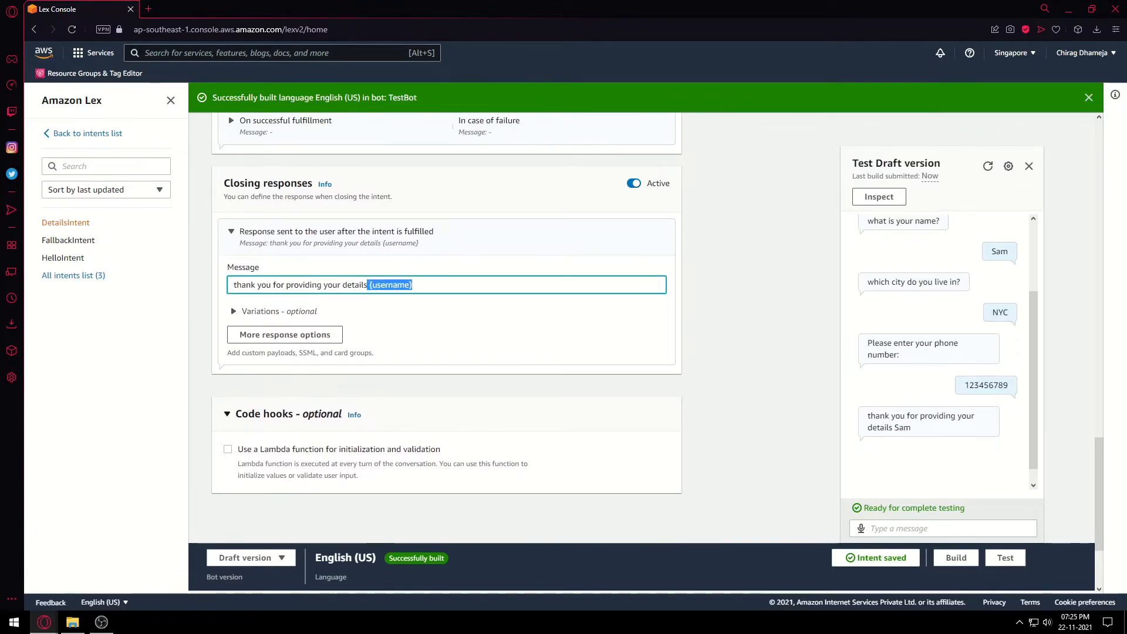
{"action": "left_click", "coordinate": [413, 285]}
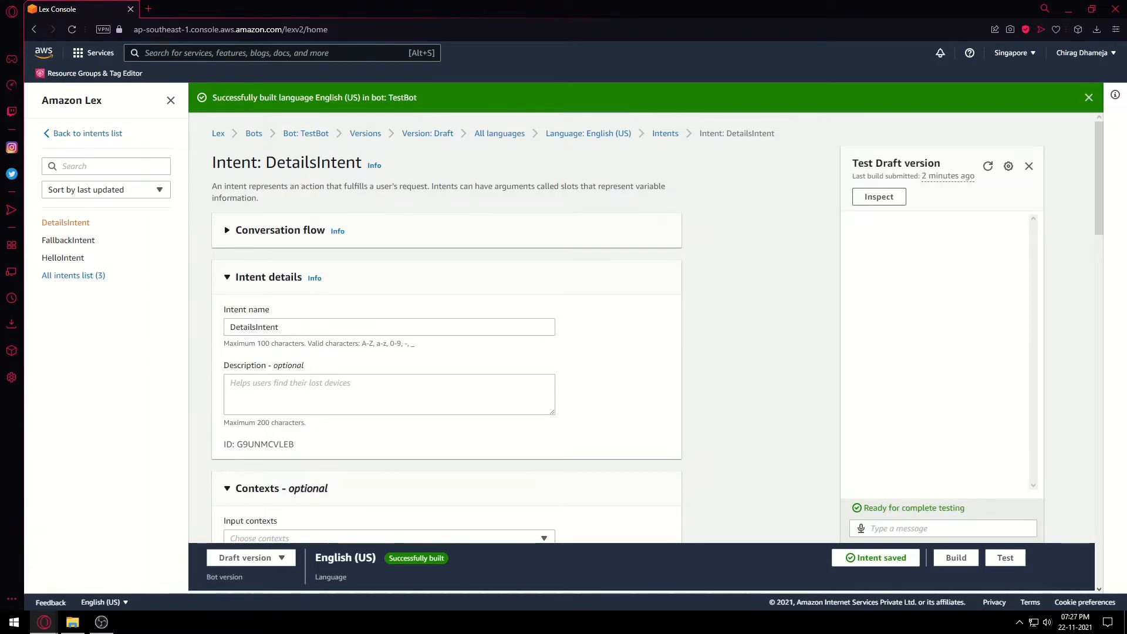
Show the Inspect intent and slot summary and send 'hey' to the test bot.
{"action": "left_click", "coordinate": [879, 196]}
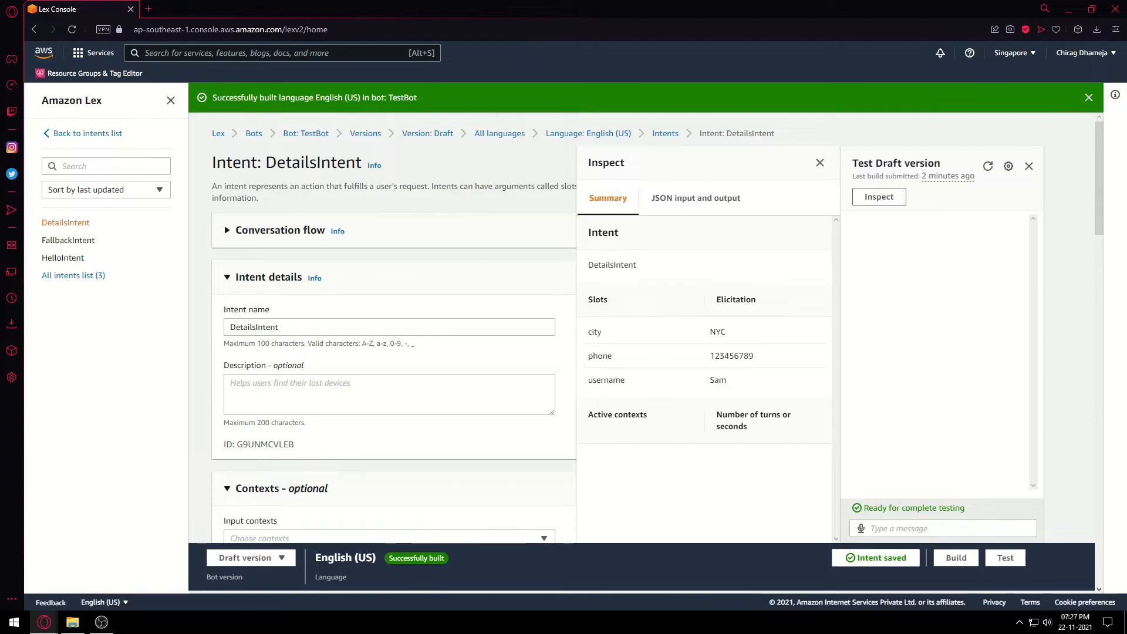
{"action": "left_click_drag", "start_coordinate": [710, 331], "coordinate": [728, 380]}
{"action": "left_click", "coordinate": [728, 482]}
{"action": "left_click", "coordinate": [943, 528]}
{"action": "type", "text": "hey"}
{"action": "key", "text": "Return"}
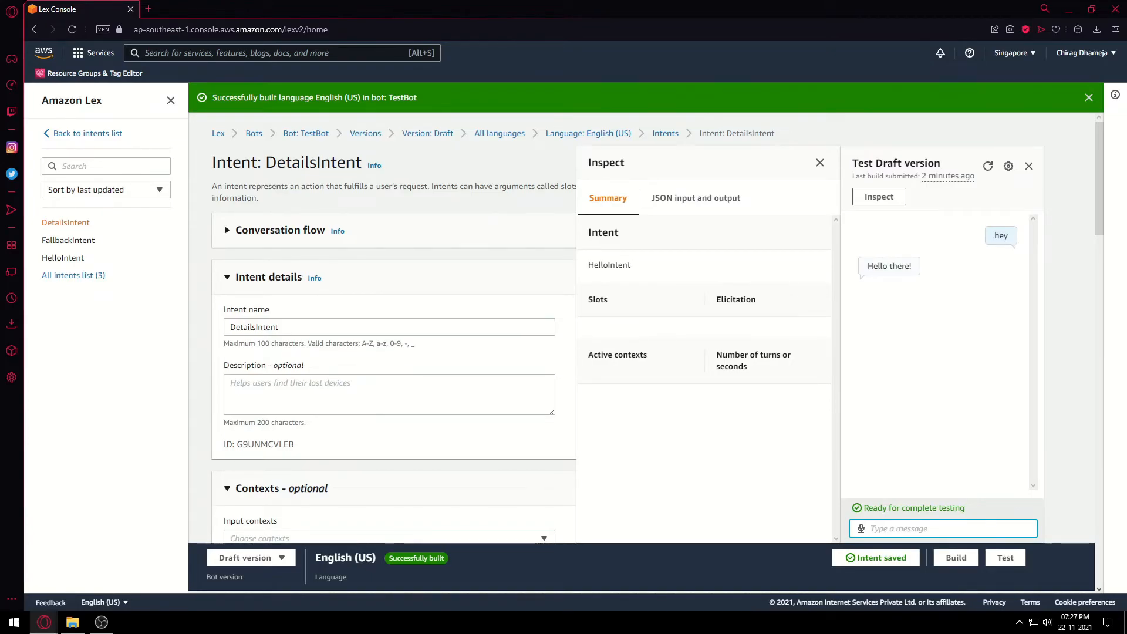
Send 'details' and confirm DetailsIntent is recognised with the username slot still empty.
{"action": "left_click_drag", "start_coordinate": [632, 265], "coordinate": [588, 265]}
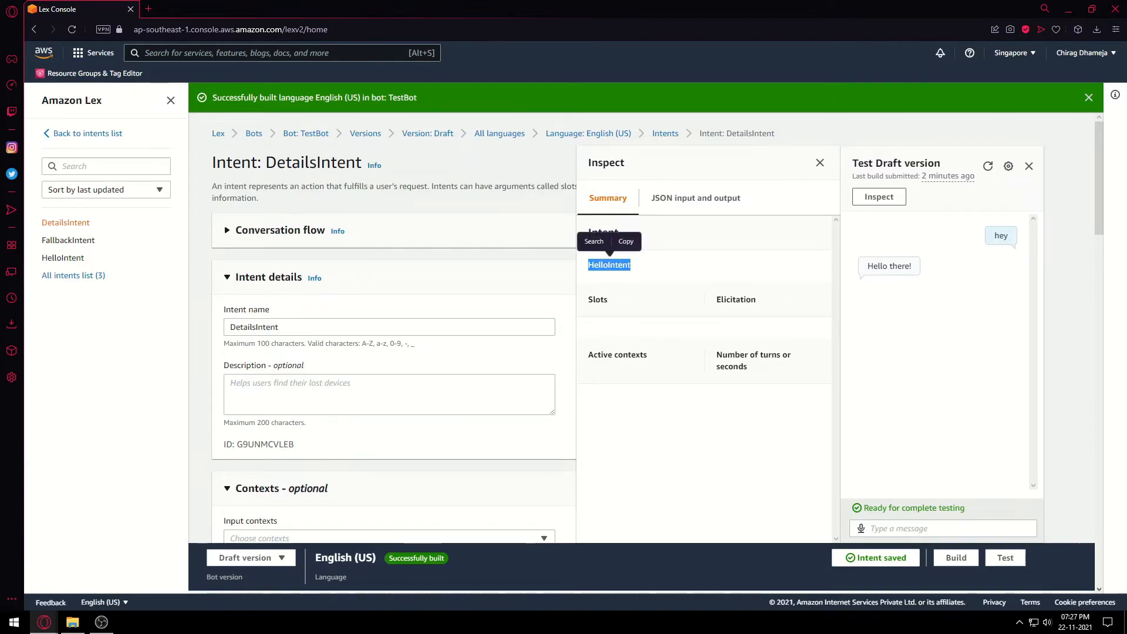
{"action": "left_click", "coordinate": [943, 529]}
{"action": "type", "text": "details"}
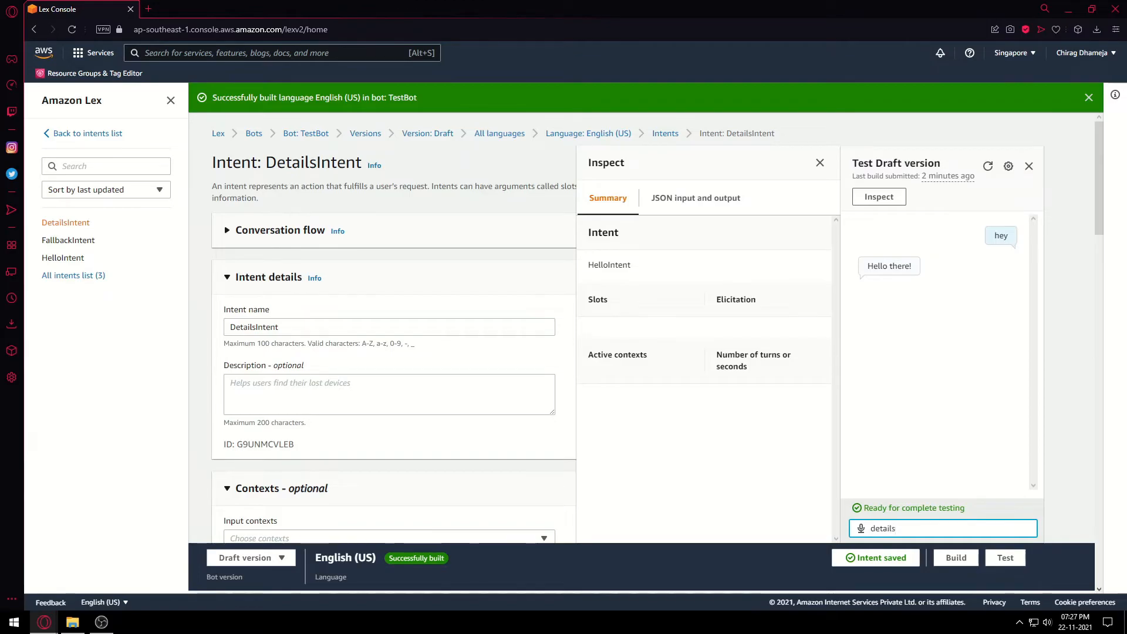
{"action": "key", "text": "Return"}
{"action": "left_click_drag", "start_coordinate": [638, 265], "coordinate": [588, 265]}
{"action": "left_click", "coordinate": [588, 266]}
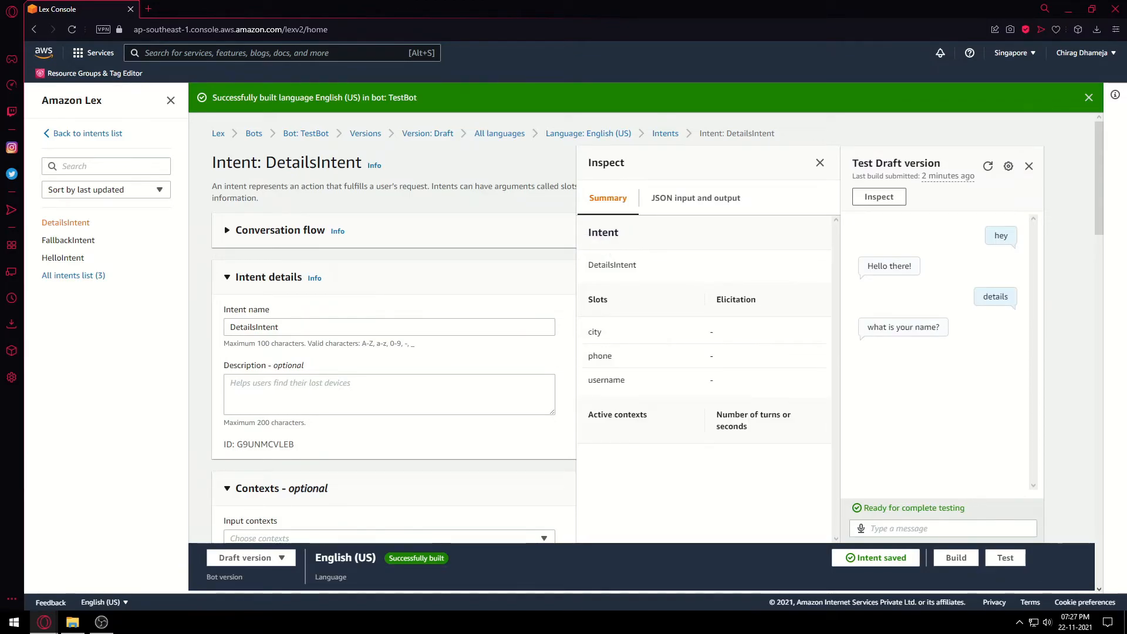
{"action": "left_click_drag", "start_coordinate": [884, 327], "coordinate": [939, 327]}
{"action": "left_click", "coordinate": [712, 380]}
{"action": "left_click_drag", "start_coordinate": [714, 380], "coordinate": [703, 380]}
Answer with Tom and Montreal, checking the captured username and city values.
{"action": "left_click", "coordinate": [927, 528]}
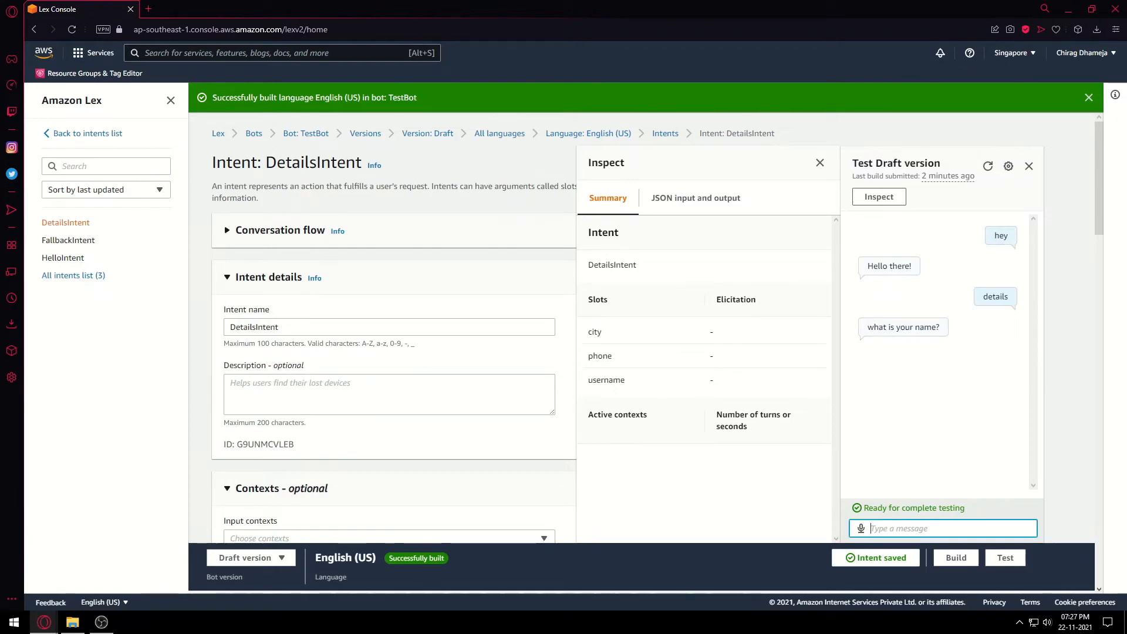
{"action": "type", "text": "Tom"}
{"action": "key", "text": "Return"}
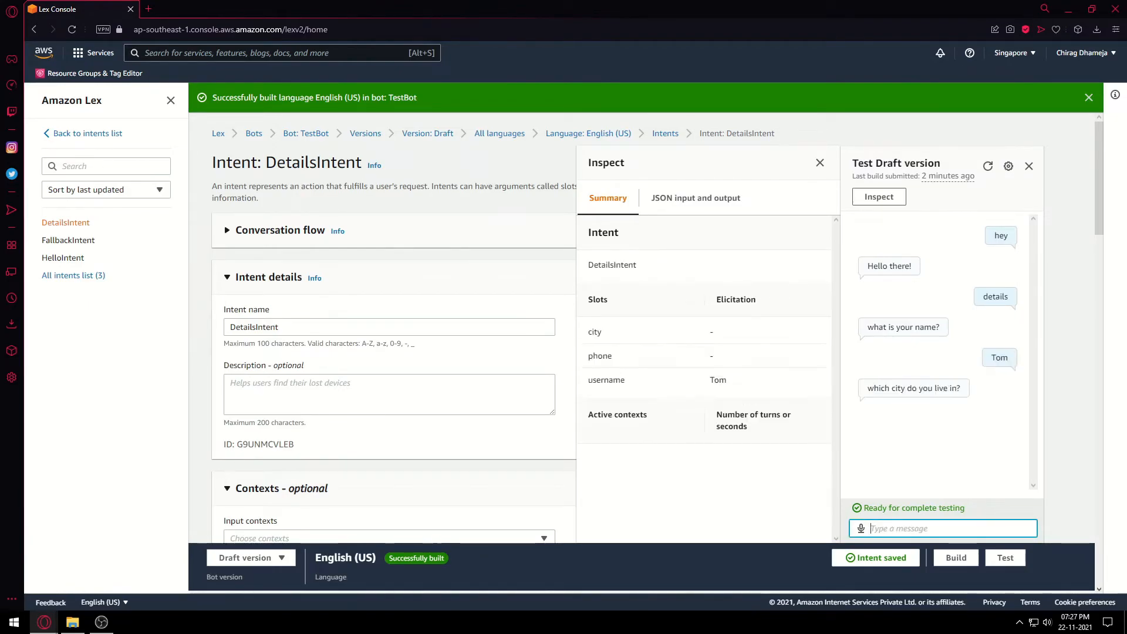
{"action": "double_click", "coordinate": [718, 380]}
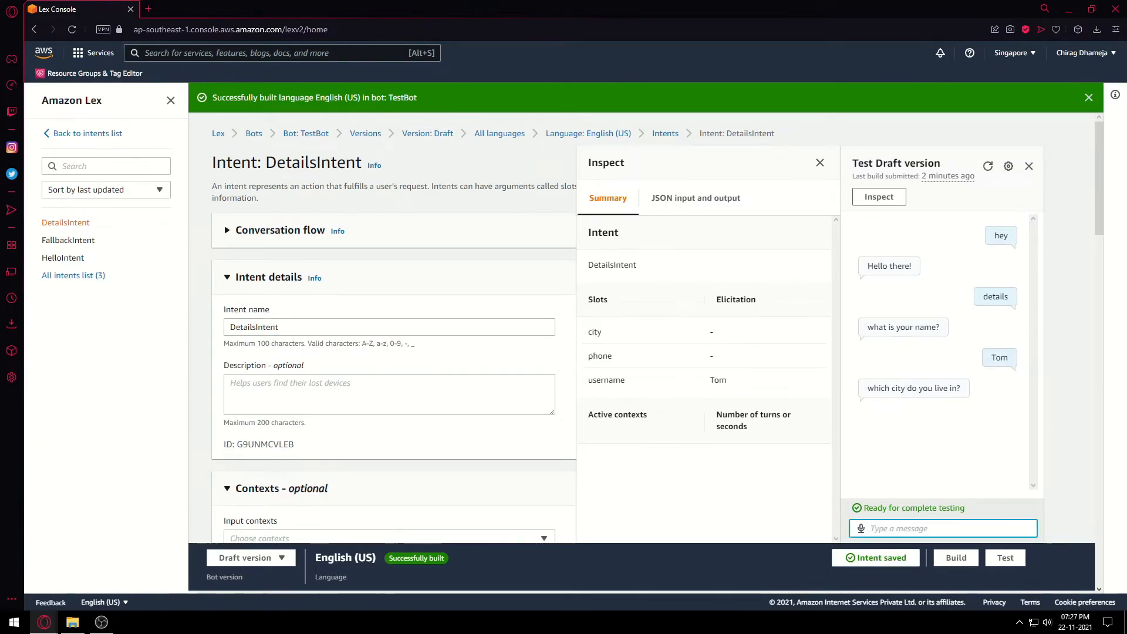
{"action": "scroll", "coordinate": [393, 341], "scroll_direction": "down", "scroll_amount": 1}
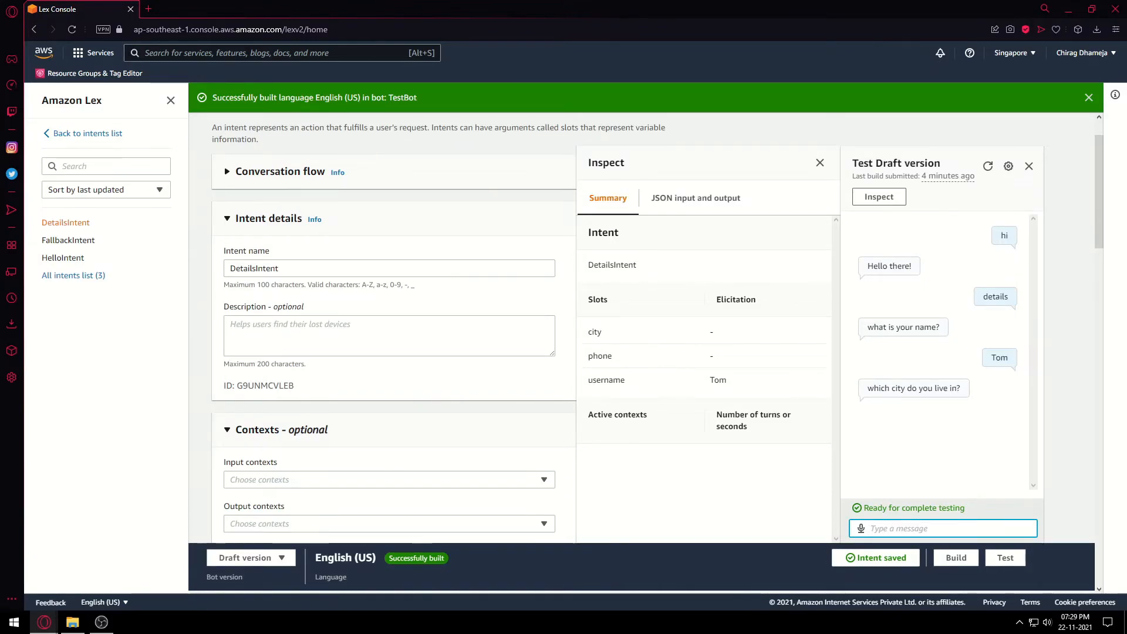
{"action": "type", "text": "Montreal"}
{"action": "key", "text": "Return"}
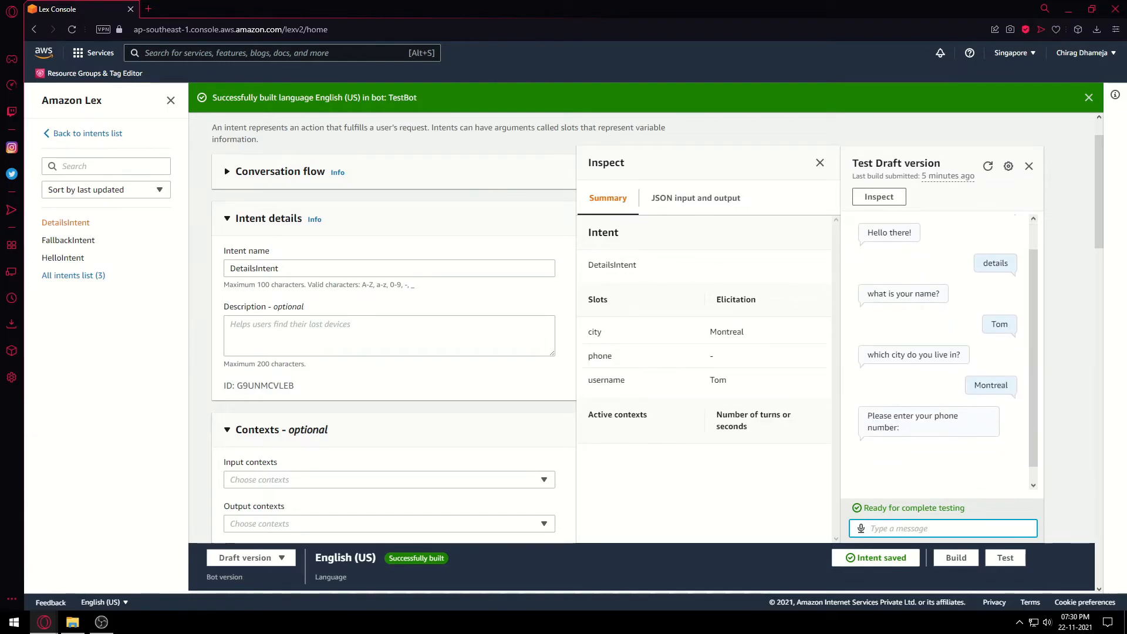
{"action": "left_click_drag", "start_coordinate": [709, 333], "coordinate": [745, 332]}
{"action": "left_click", "coordinate": [748, 335]}
{"action": "left_click", "coordinate": [942, 528]}
{"action": "type", "text": "436579364"}
{"action": "key", "text": "Return"}
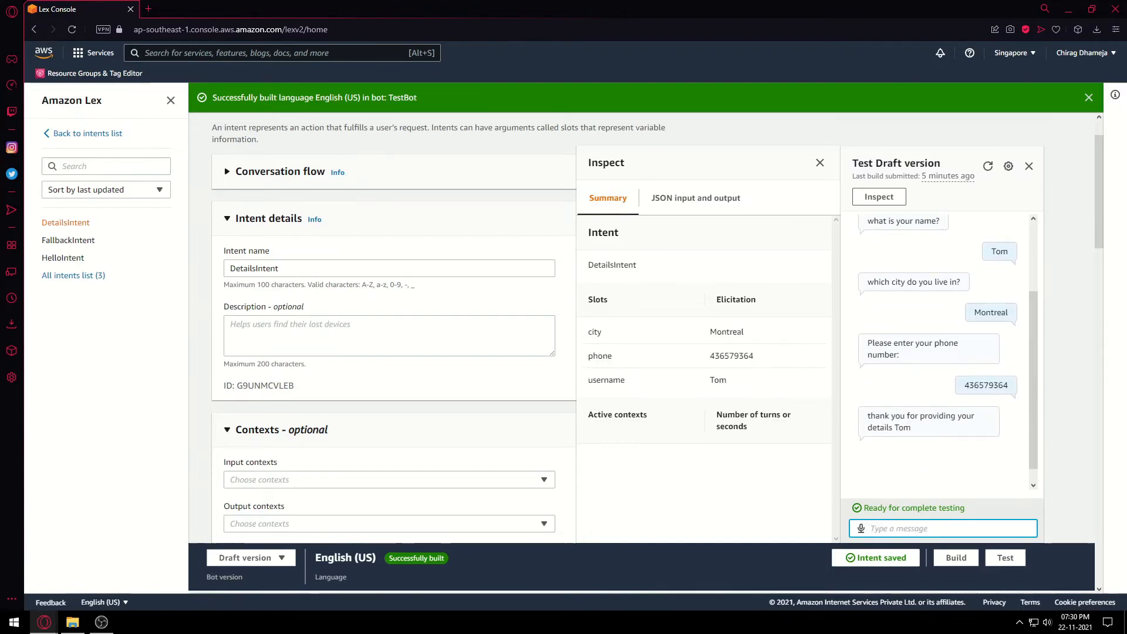
{"action": "left_click_drag", "start_coordinate": [763, 384], "coordinate": [663, 332]}
{"action": "left_click", "coordinate": [664, 340]}
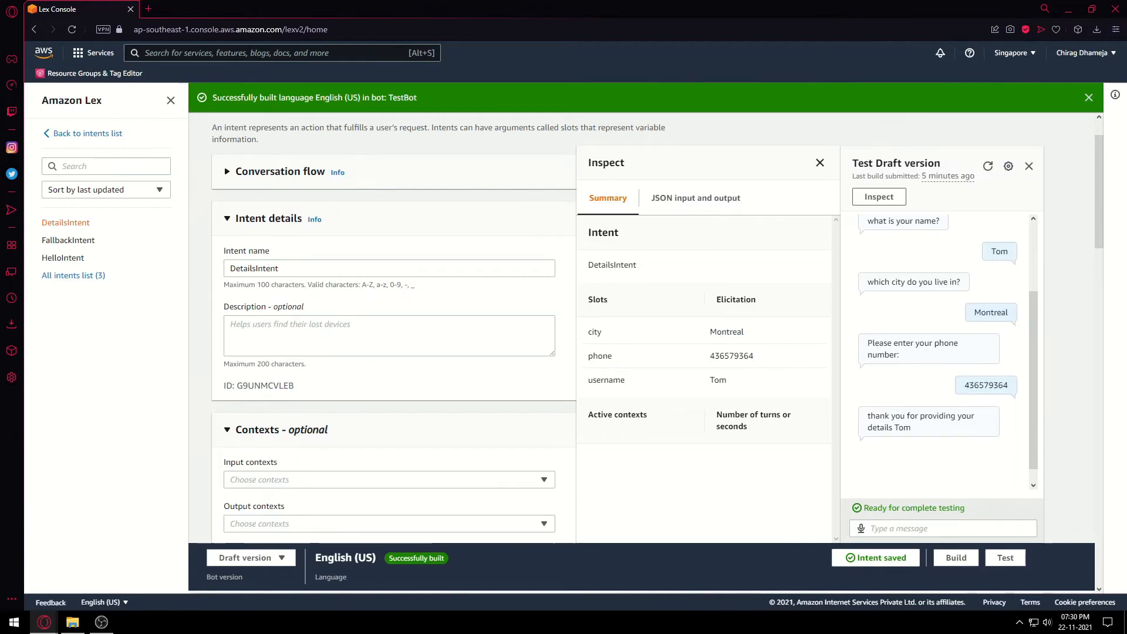
Close the Inspect summary and review the test conversation from greeting to phone number.
{"action": "left_click", "coordinate": [820, 162]}
{"action": "scroll", "coordinate": [939, 352], "scroll_direction": "up", "scroll_amount": 3}
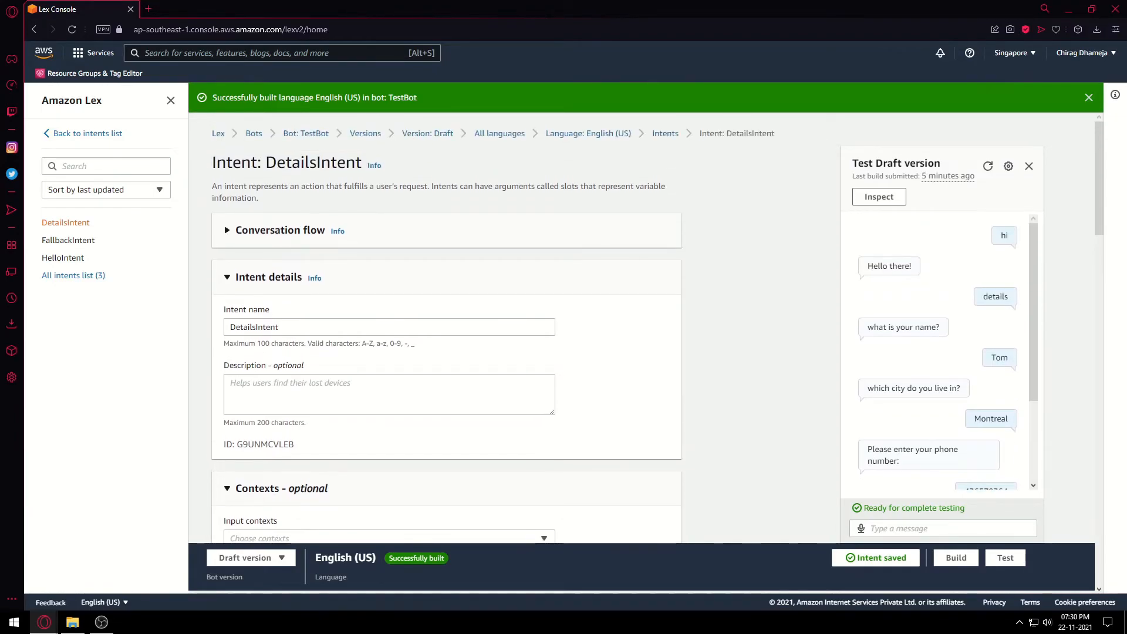
{"action": "double_click", "coordinate": [996, 297]}
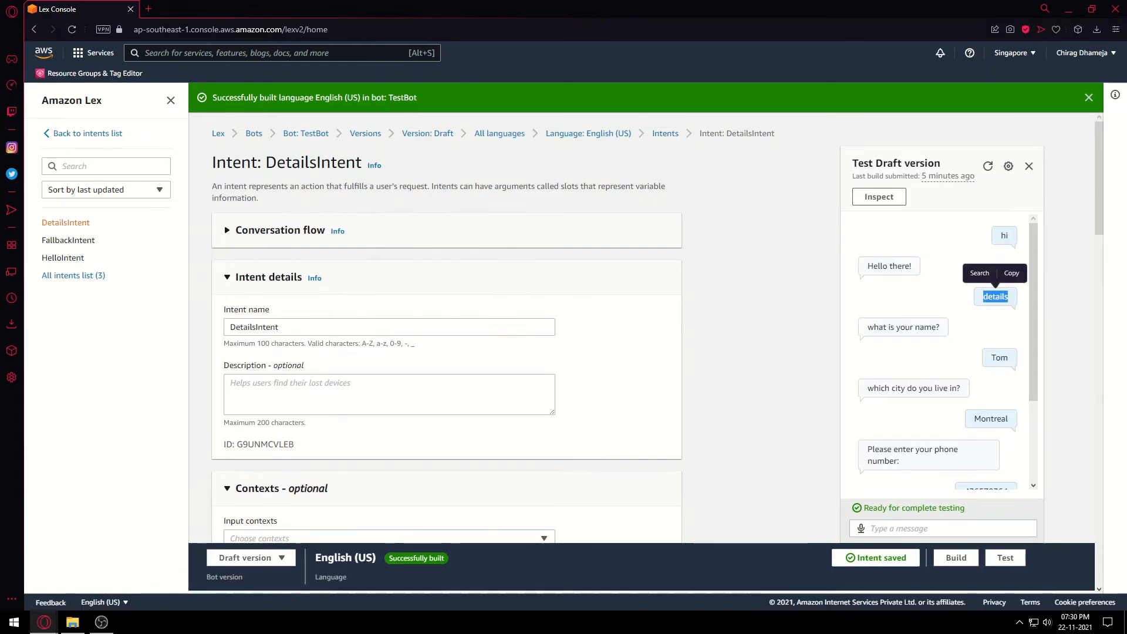
{"action": "left_click", "coordinate": [963, 298]}
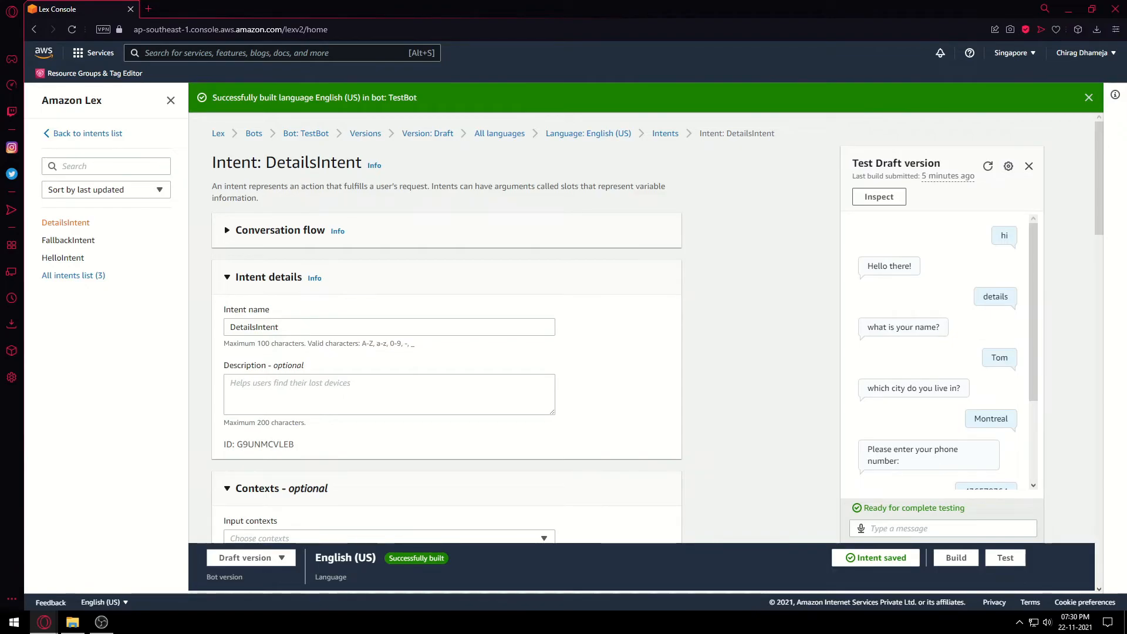
{"action": "left_click_drag", "start_coordinate": [913, 267], "coordinate": [1007, 488]}
{"action": "left_click", "coordinate": [902, 267]}
{"action": "left_click", "coordinate": [901, 267]}
{"action": "left_click", "coordinate": [939, 422]}
Close the test chat, add 'y' to DetailsIntent's sample utterances beside Details, and save the intent.
{"action": "left_click", "coordinate": [1029, 166]}
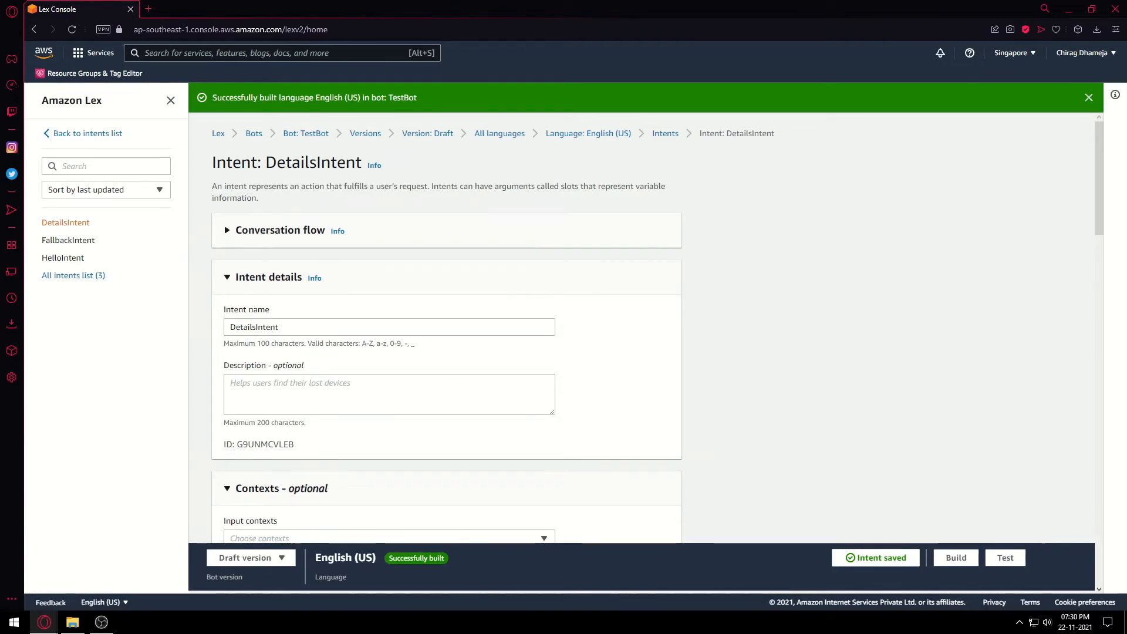
{"action": "scroll", "coordinate": [642, 329], "scroll_direction": "down", "scroll_amount": 2}
{"action": "scroll", "coordinate": [447, 329], "scroll_direction": "down", "scroll_amount": 8}
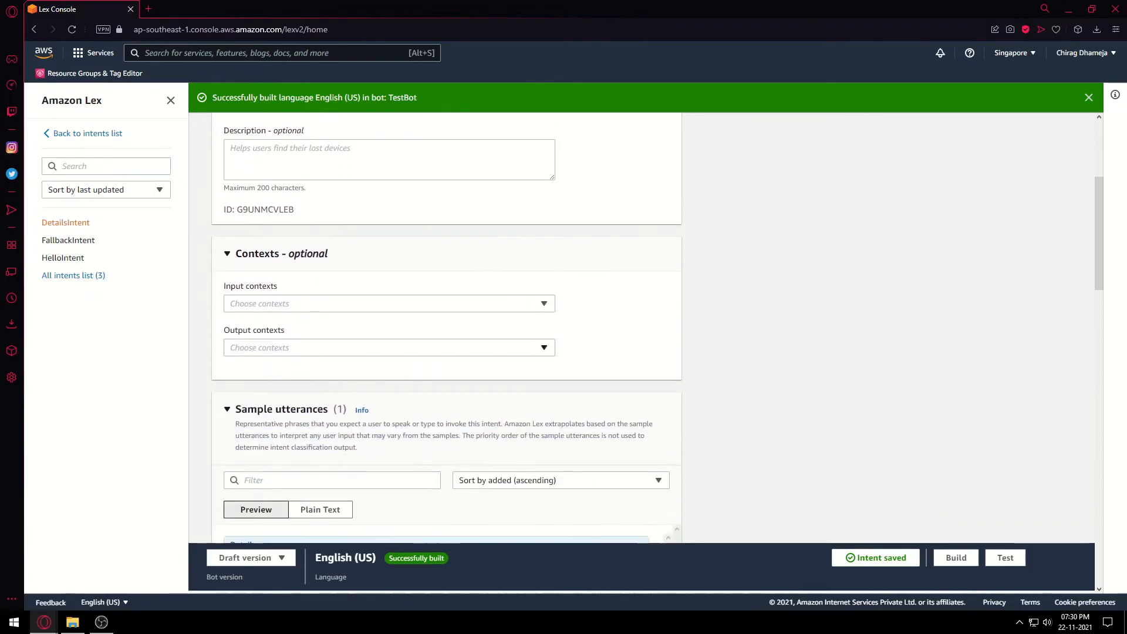
{"action": "scroll", "coordinate": [447, 329], "scroll_direction": "up", "scroll_amount": 1}
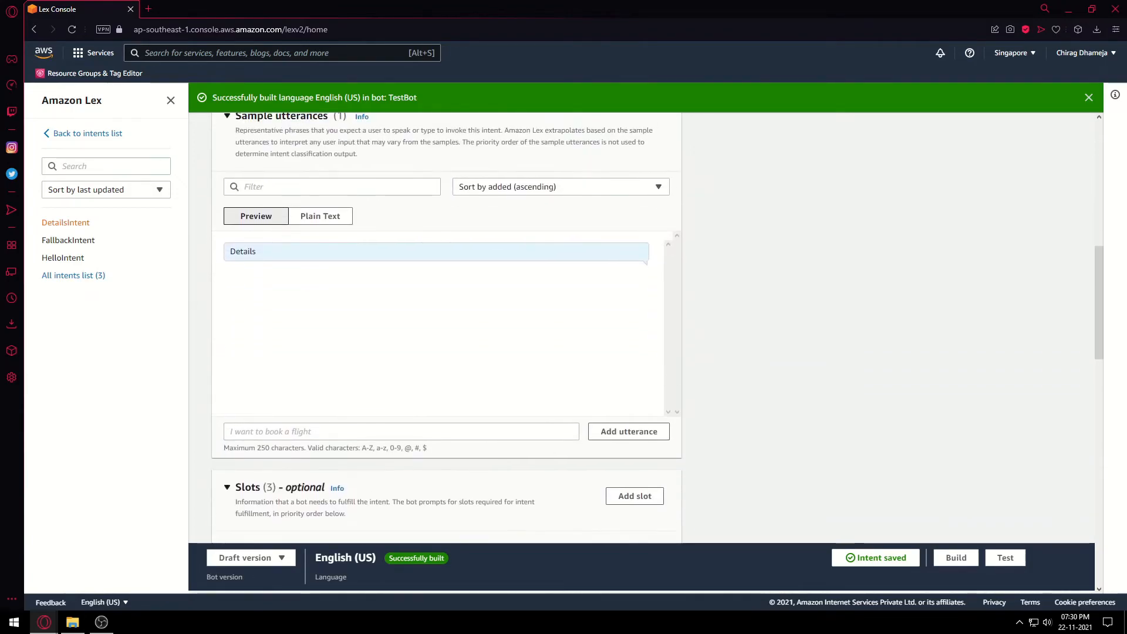
{"action": "scroll", "coordinate": [446, 329], "scroll_direction": "up", "scroll_amount": 1}
{"action": "scroll", "coordinate": [447, 329], "scroll_direction": "down", "scroll_amount": 1}
{"action": "left_click", "coordinate": [401, 431]}
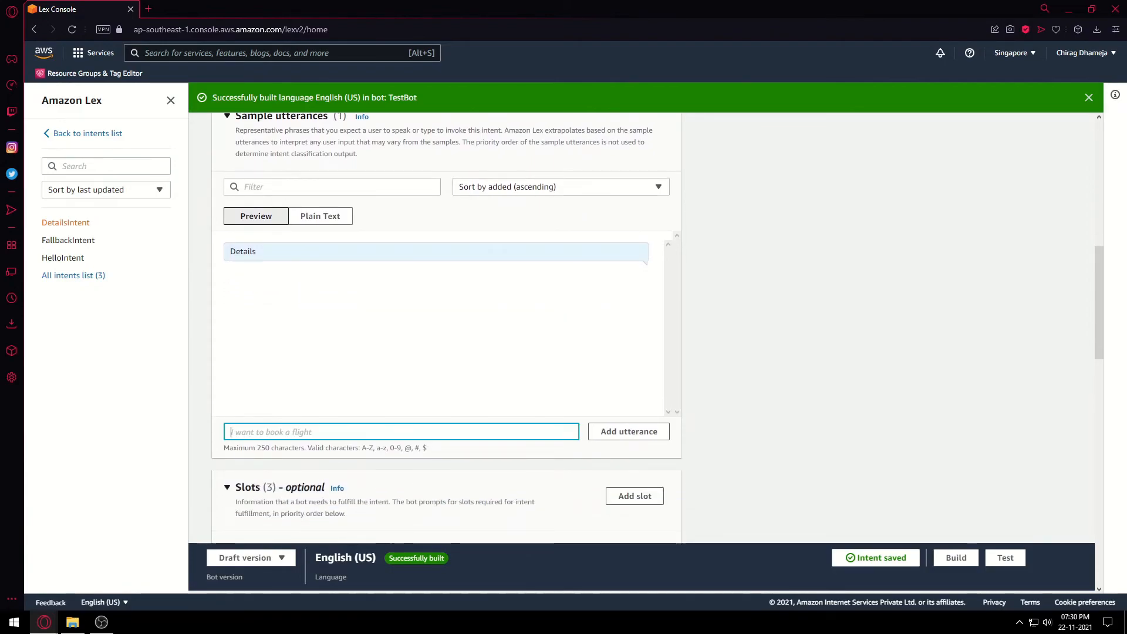
{"action": "type", "text": "u"}
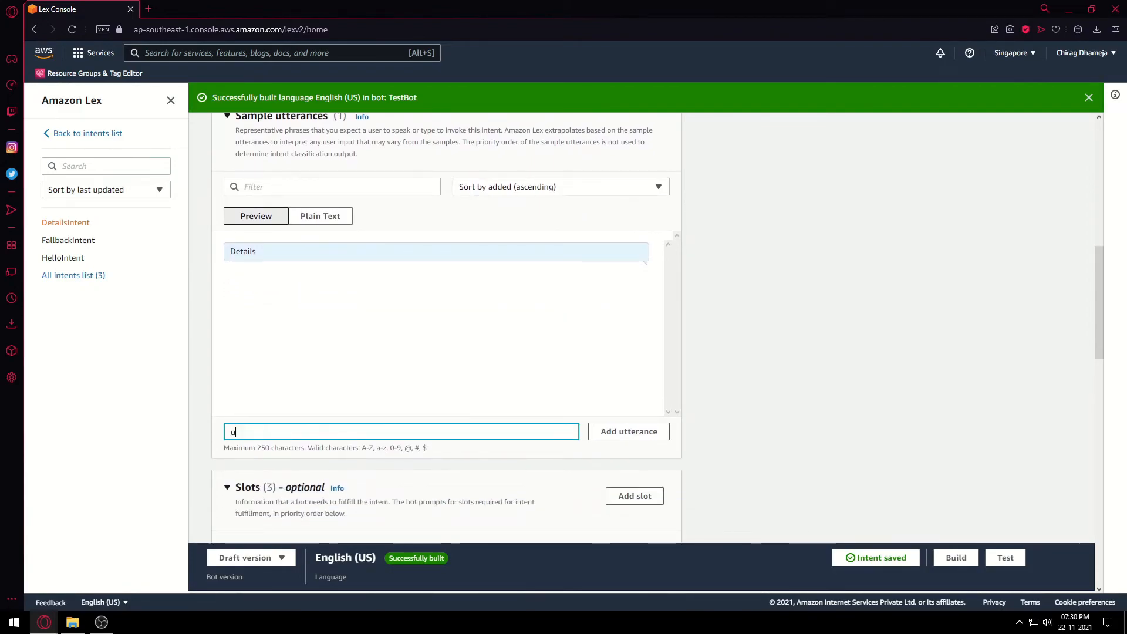
{"action": "key", "text": "BackSpace"}
{"action": "type", "text": "y"}
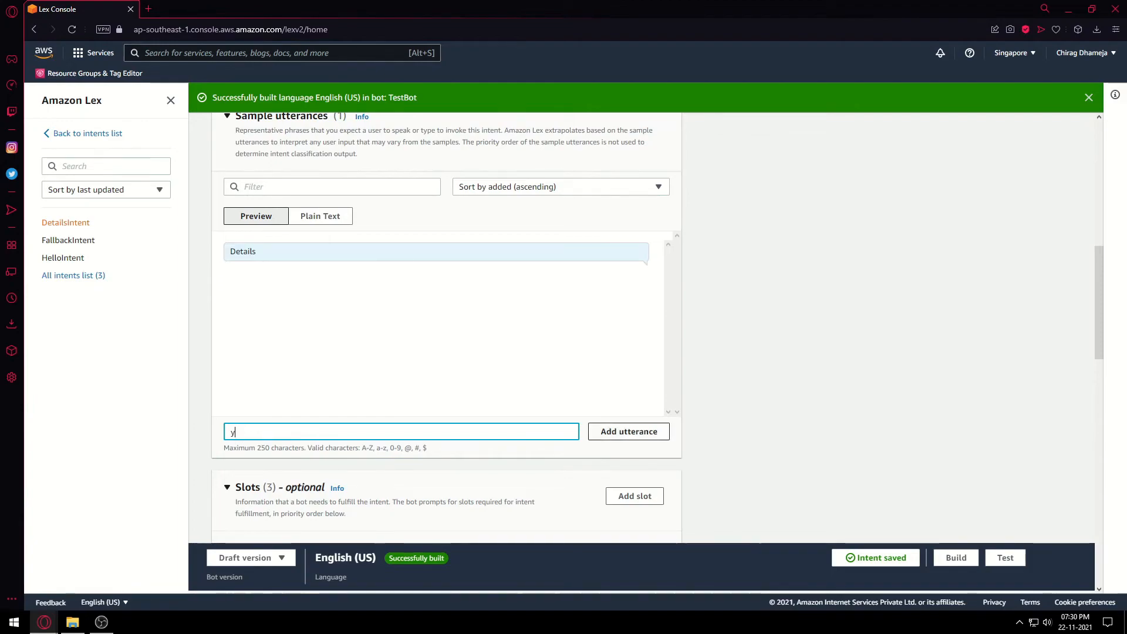
{"action": "key", "text": "Return"}
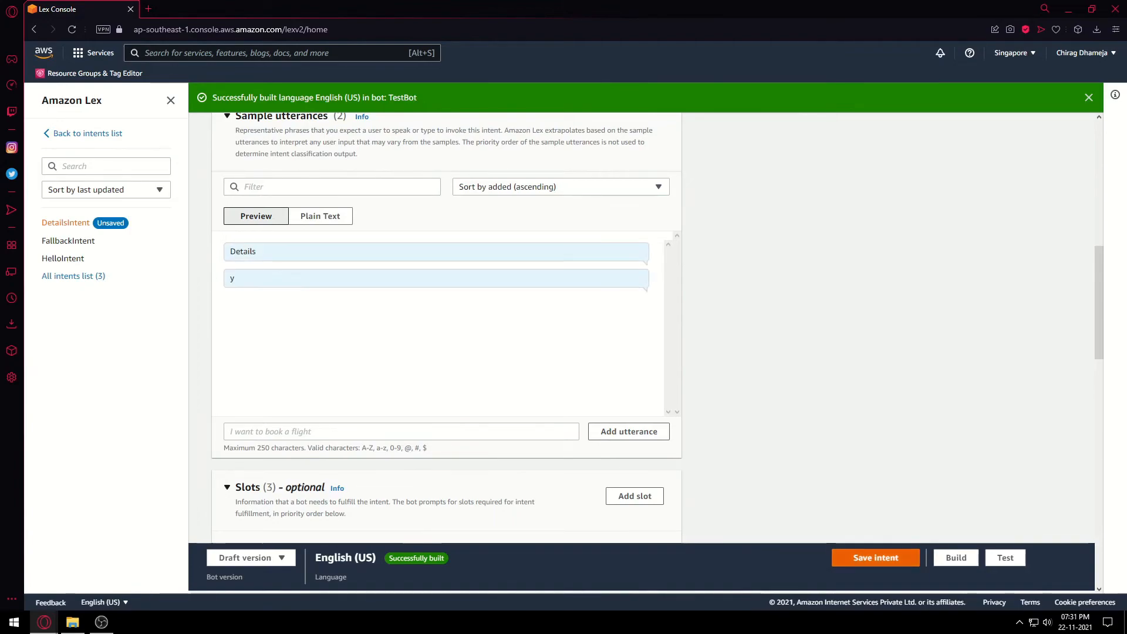
{"action": "left_click", "coordinate": [876, 558]}
Open HelloIntent and scroll down to its Fulfillment section.
{"action": "scroll", "coordinate": [641, 313], "scroll_direction": "down", "scroll_amount": 1}
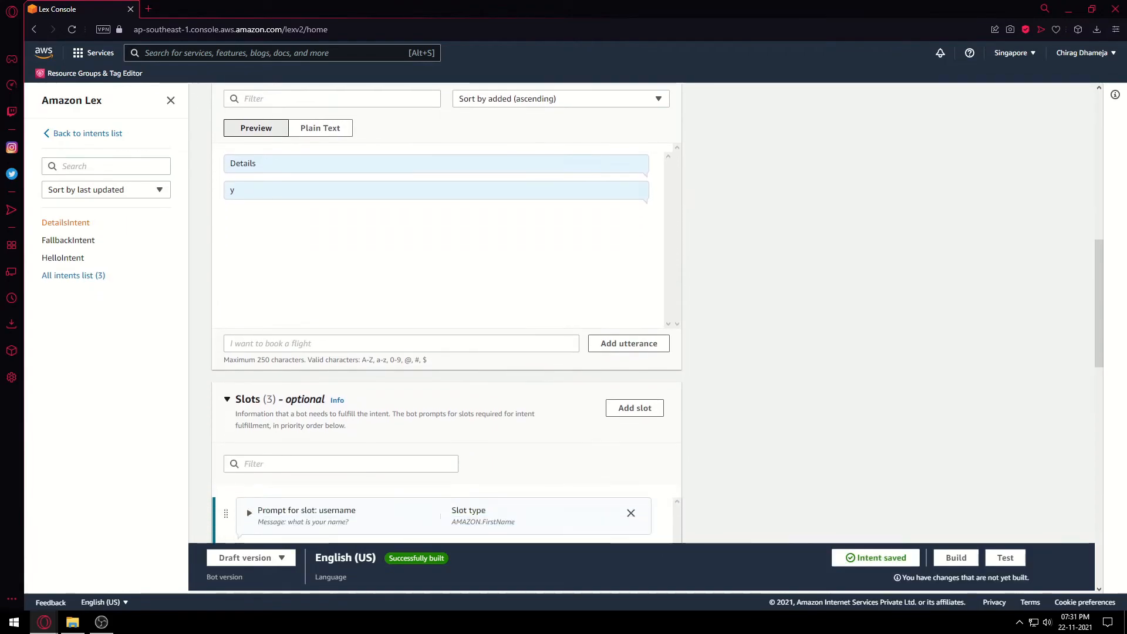
{"action": "left_click", "coordinate": [63, 258]}
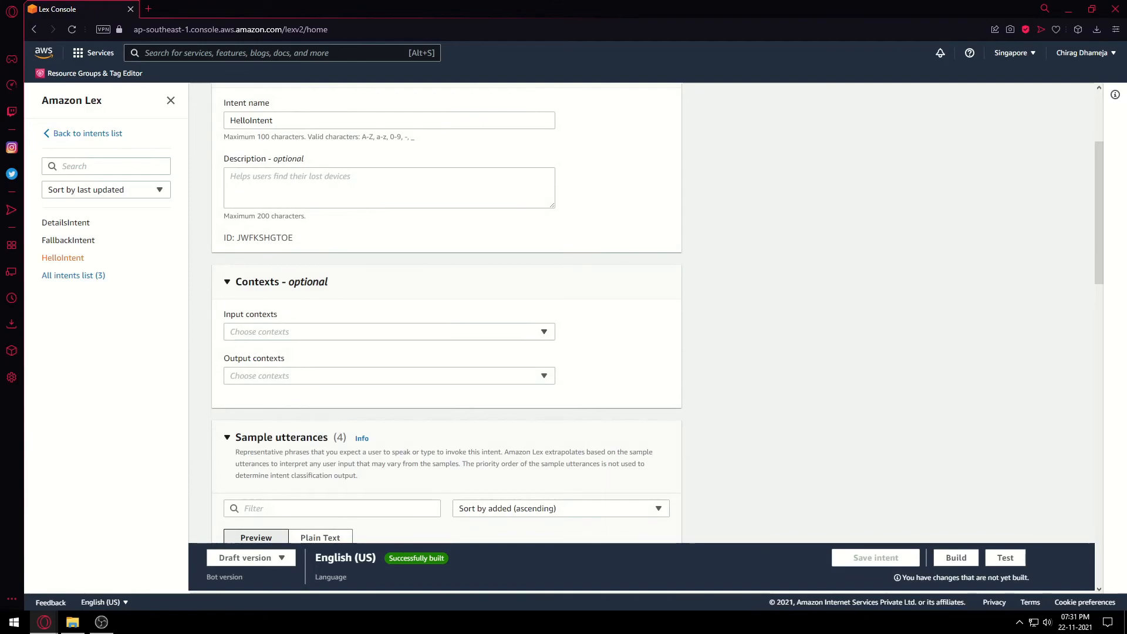
{"action": "scroll", "coordinate": [447, 313], "scroll_direction": "up", "scroll_amount": 3}
{"action": "scroll", "coordinate": [446, 313], "scroll_direction": "down", "scroll_amount": 10}
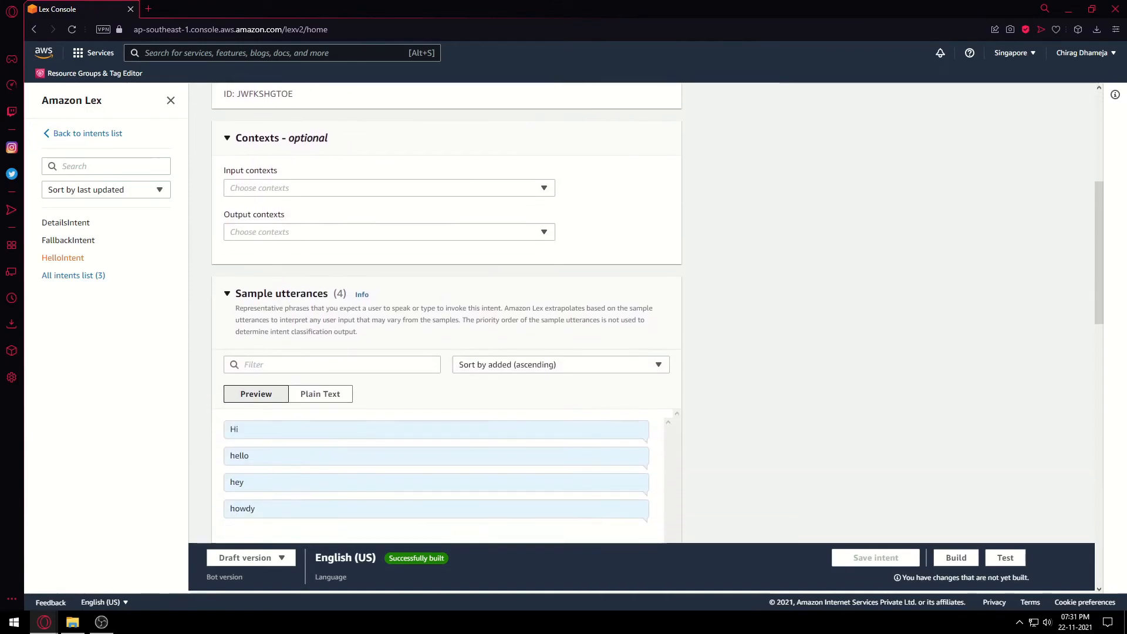
{"action": "scroll", "coordinate": [446, 312], "scroll_direction": "down", "scroll_amount": 3}
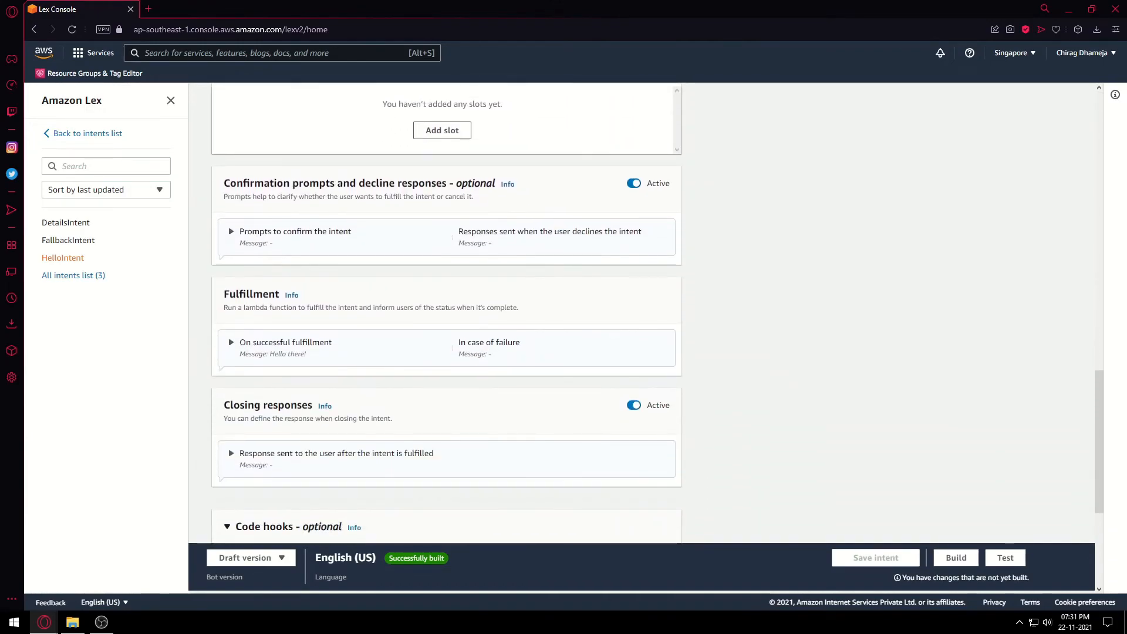
{"action": "scroll", "coordinate": [446, 313], "scroll_direction": "up", "scroll_amount": 12}
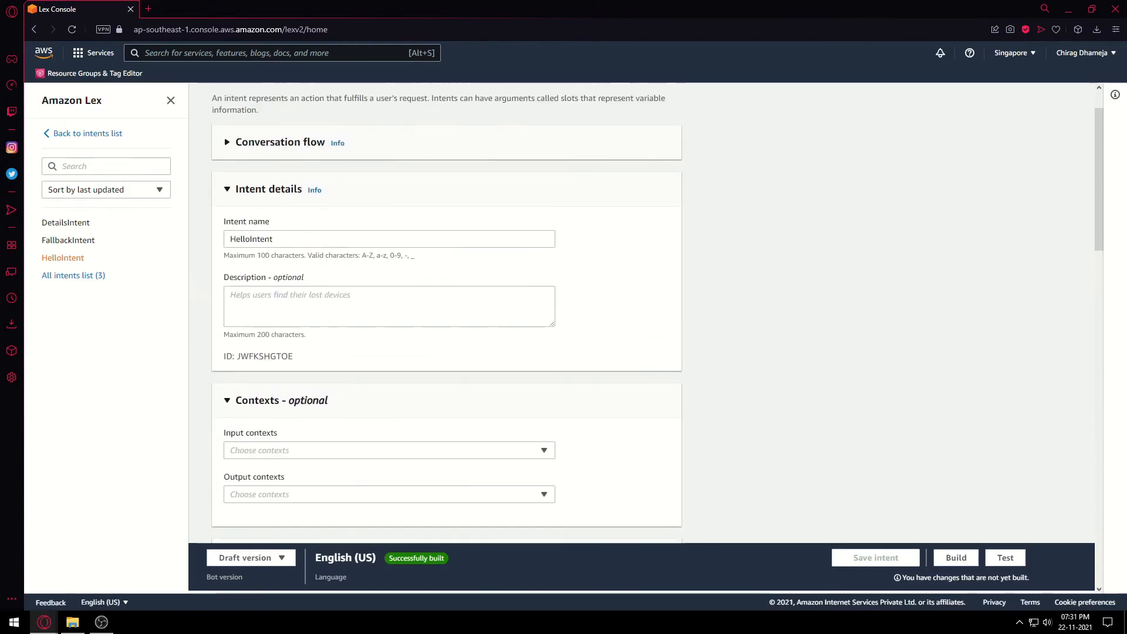
{"action": "scroll", "coordinate": [446, 313], "scroll_direction": "down", "scroll_amount": 5}
{"action": "scroll", "coordinate": [446, 313], "scroll_direction": "down", "scroll_amount": 8}
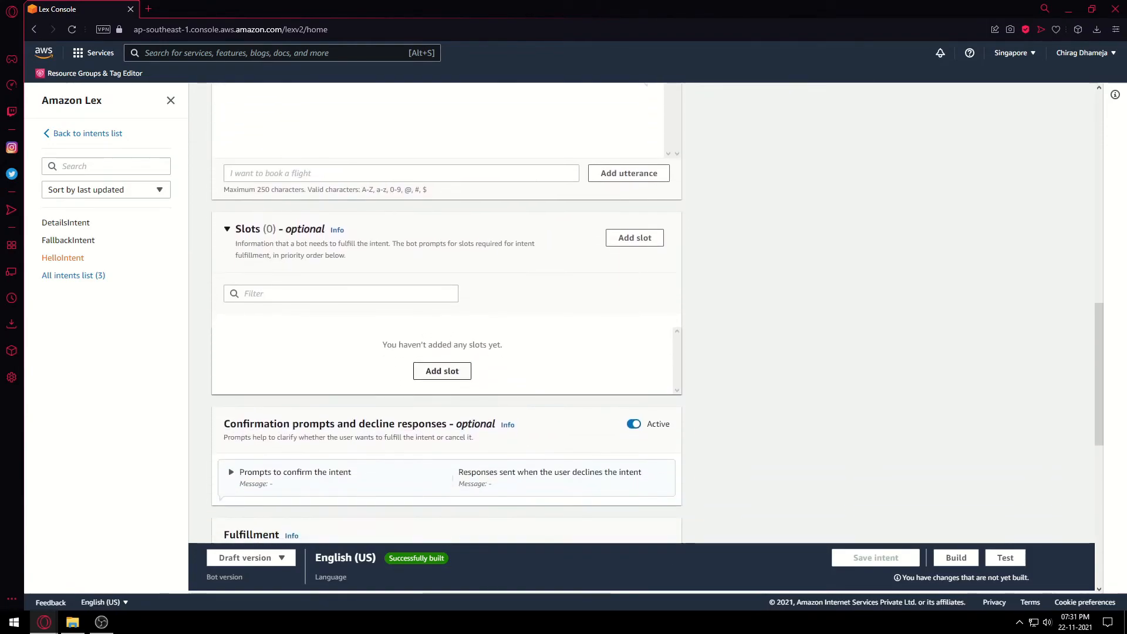
Extend the successful-fulfillment message with 'To continue filling your details reply with "y"' and save HelloIntent.
{"action": "left_click", "coordinate": [286, 342]}
{"action": "scroll", "coordinate": [364, 343], "scroll_direction": "down", "scroll_amount": 1}
{"action": "left_click", "coordinate": [364, 321]}
{"action": "type", "text": "To "}
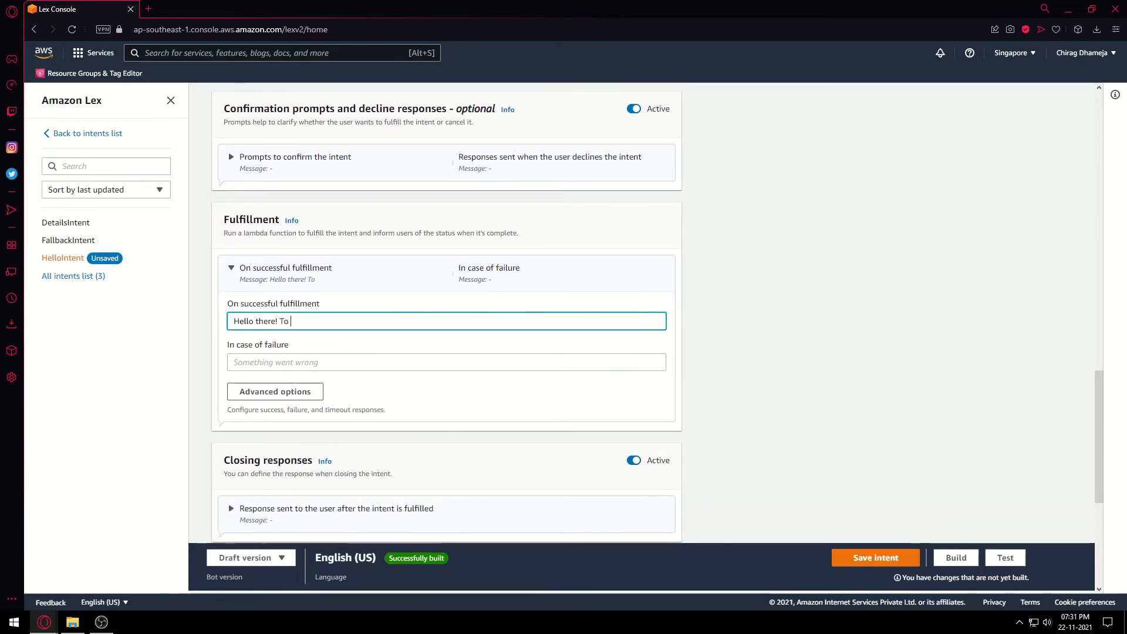
{"action": "type", "text": "continue "}
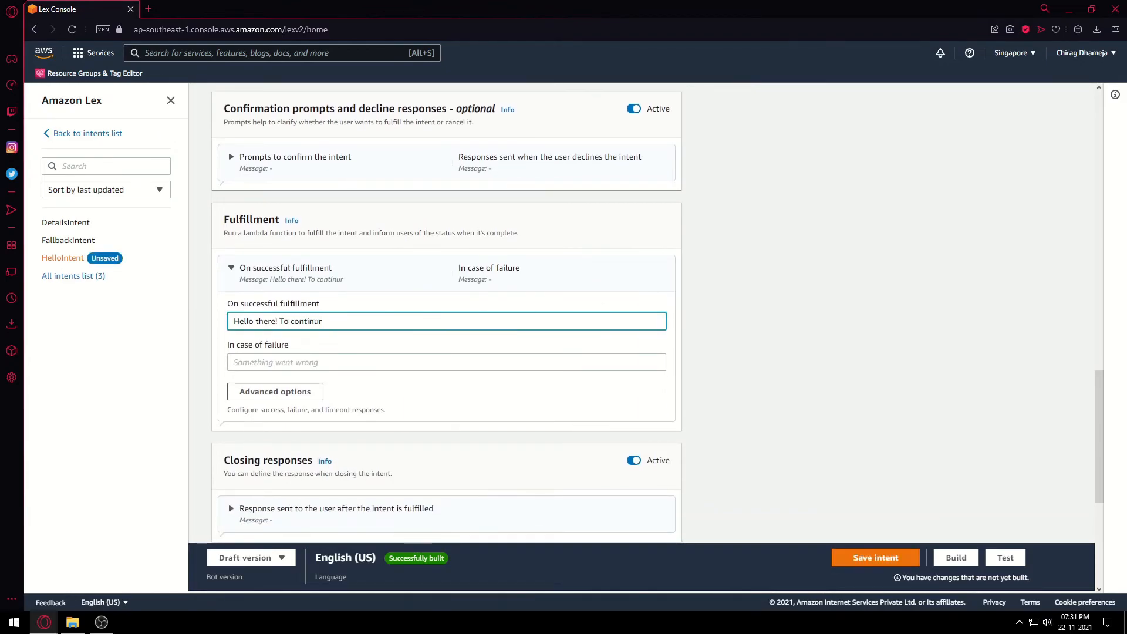
{"action": "type", "text": "filli"}
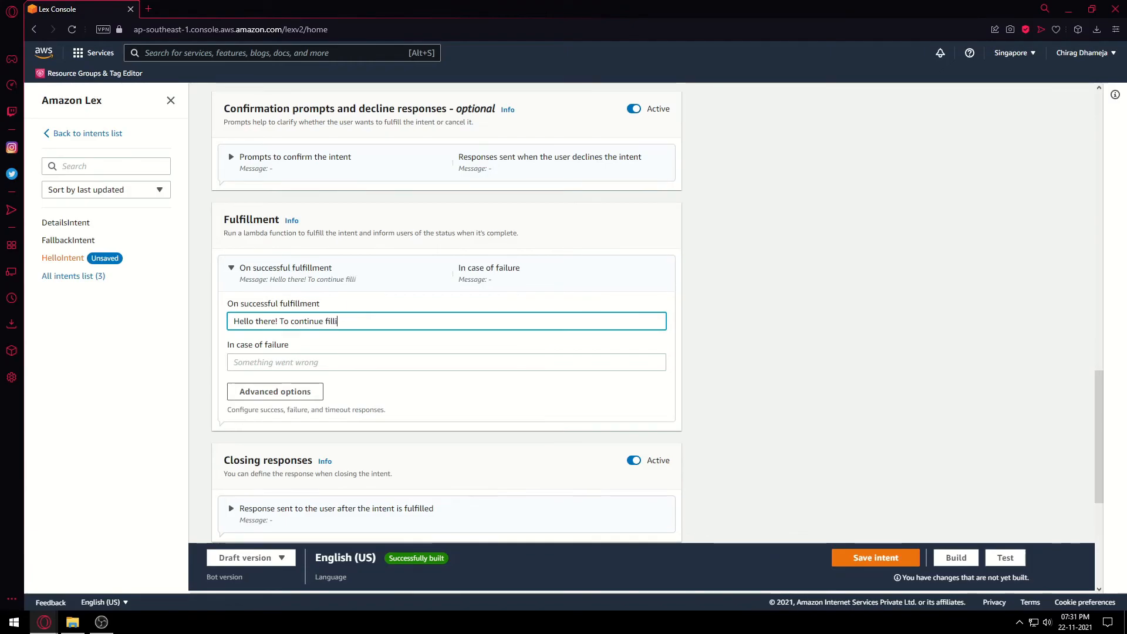
{"action": "type", "text": "ng your"}
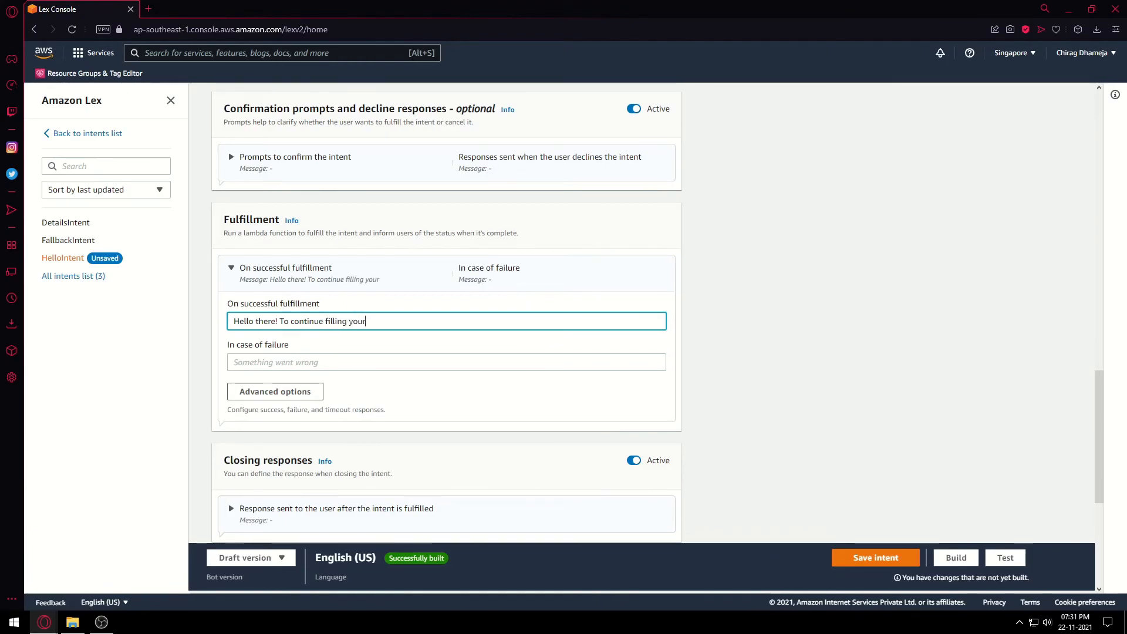
{"action": "type", "text": " details, p"}
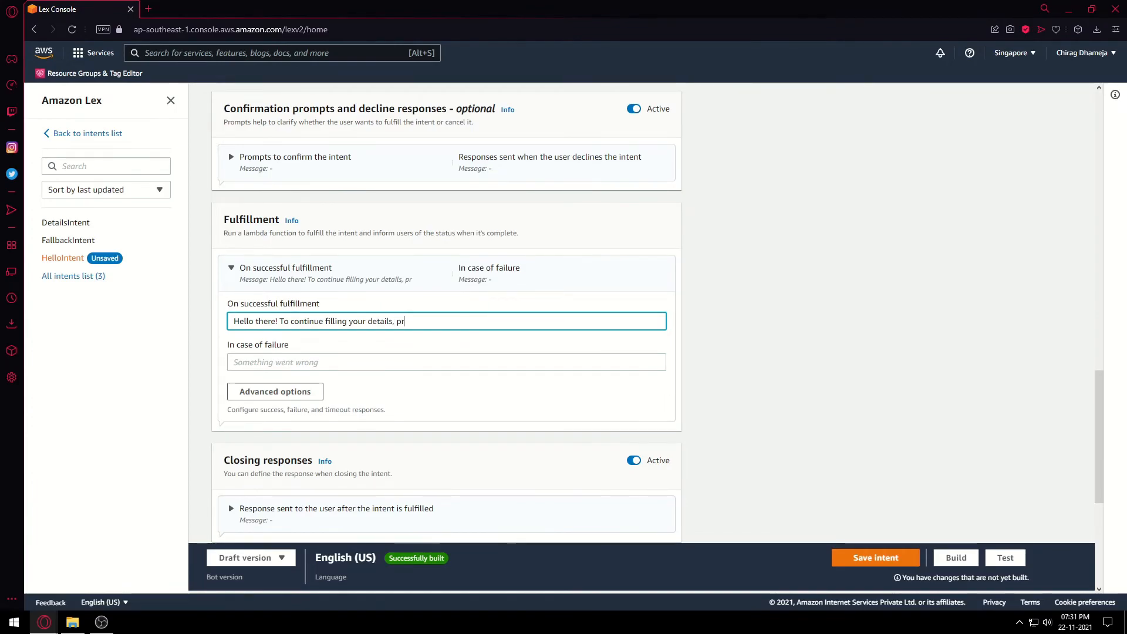
{"action": "type", "text": " r"}
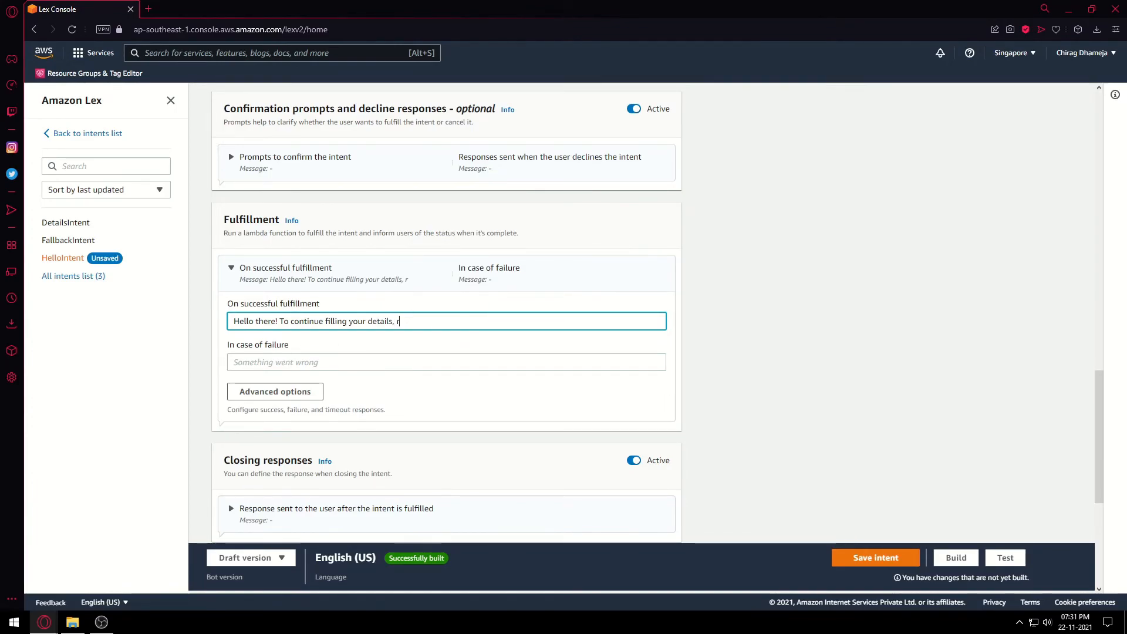
{"action": "type", "text": "eply "}
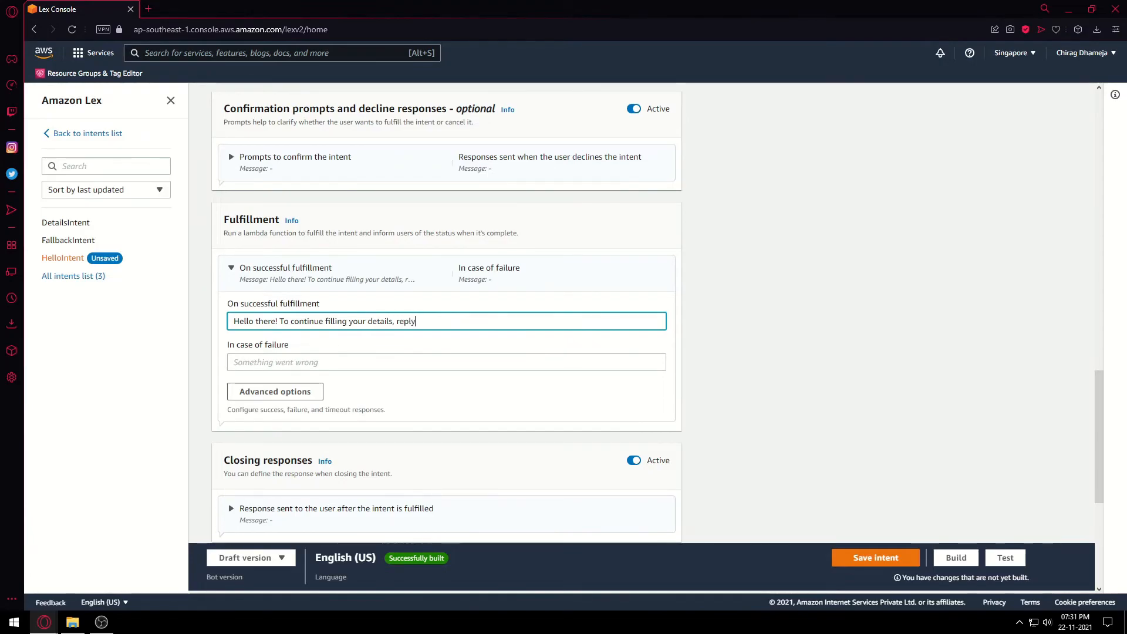
{"action": "type", "text": "with \"\""}
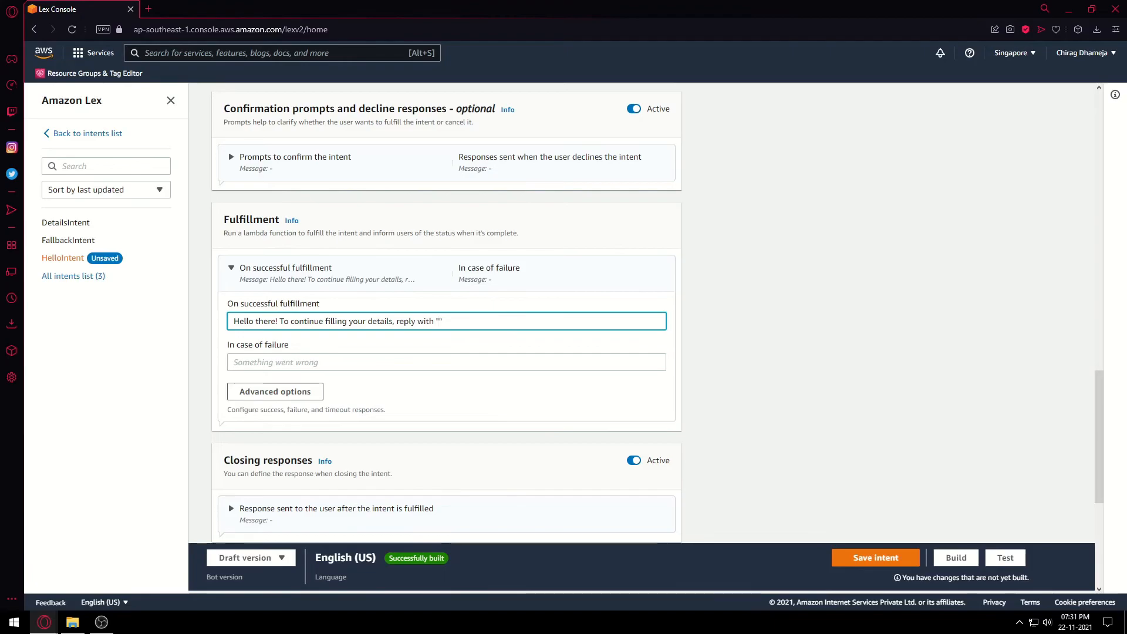
{"action": "type", "text": "y"}
{"action": "scroll", "coordinate": [446, 317], "scroll_direction": "down", "scroll_amount": 1}
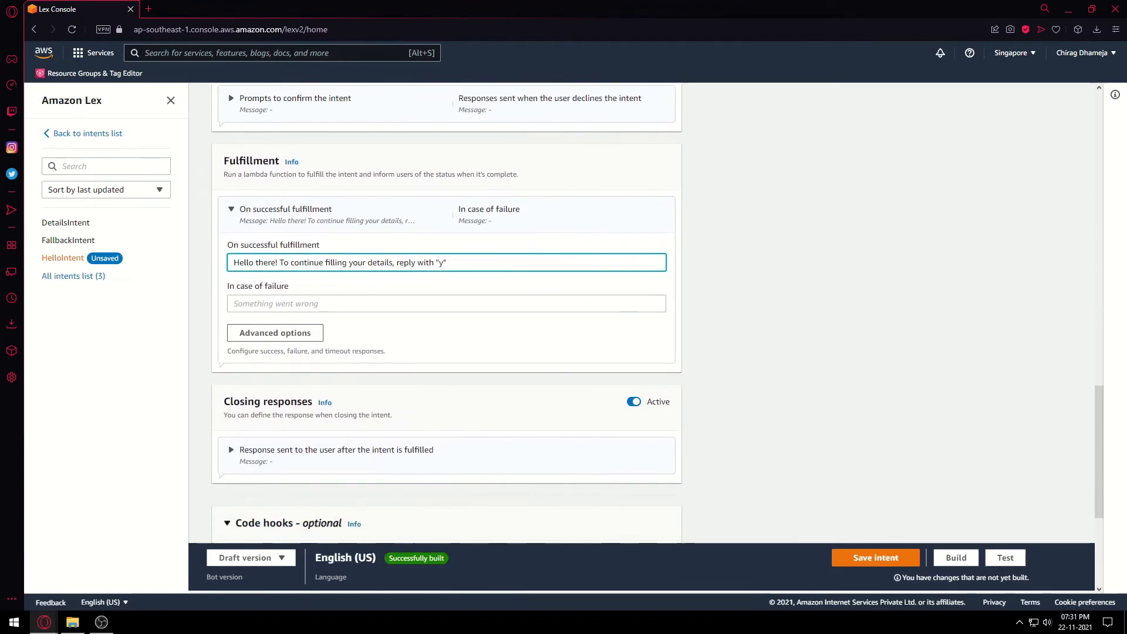
{"action": "left_click", "coordinate": [876, 558]}
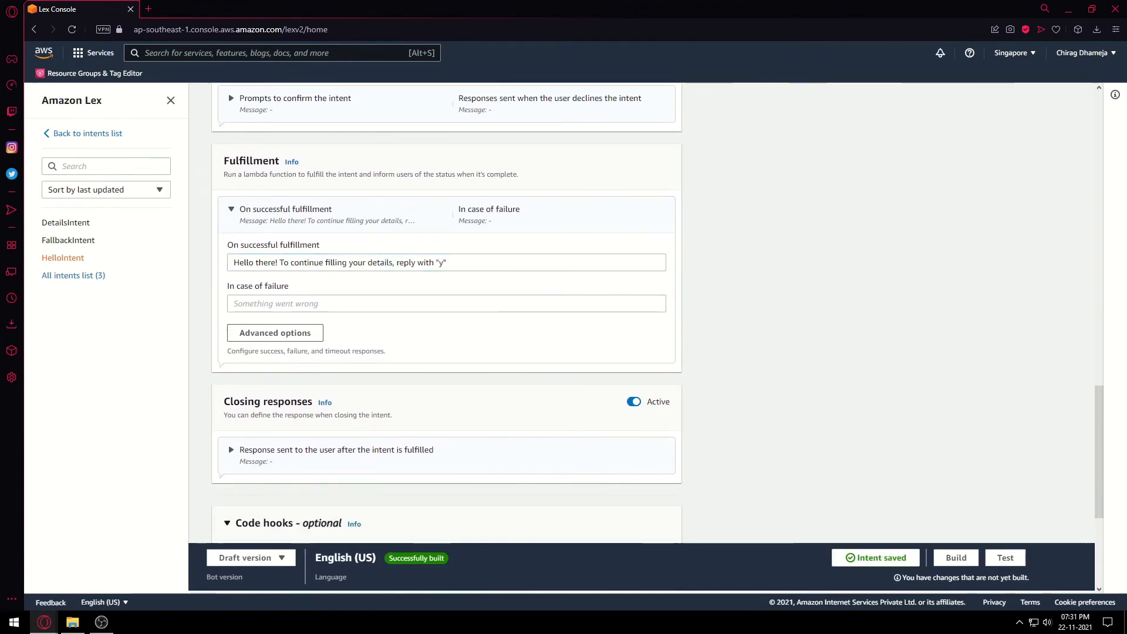
{"action": "scroll", "coordinate": [446, 317], "scroll_direction": "down", "scroll_amount": 3}
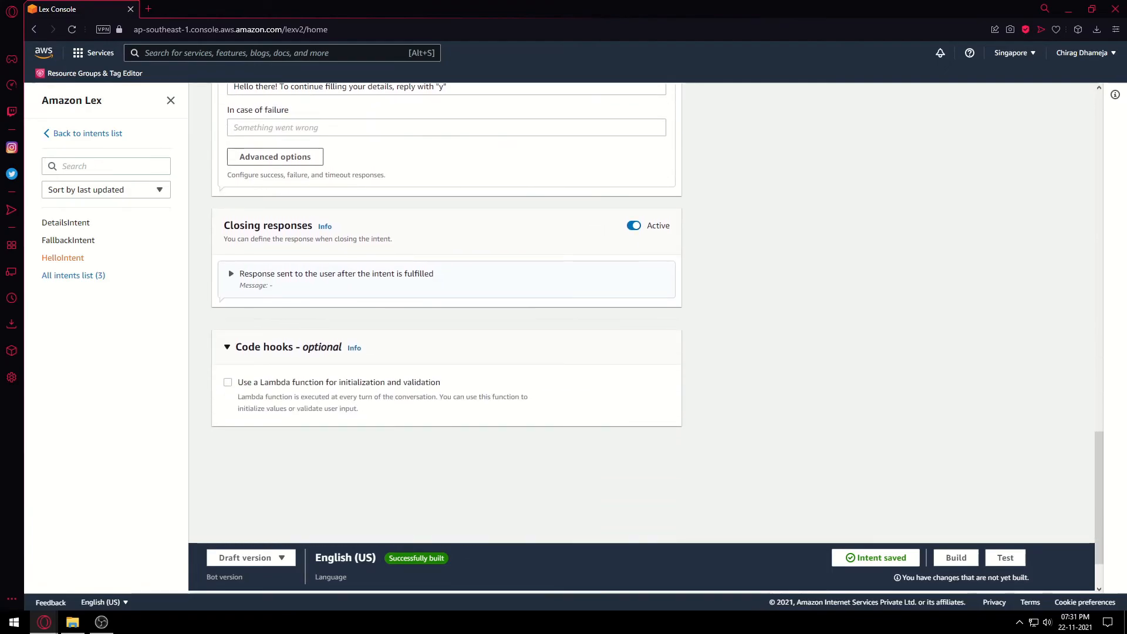
{"action": "scroll", "coordinate": [447, 317], "scroll_direction": "up", "scroll_amount": 5}
Build TestBot's English (US) language and send 'myself' in a new test chat.
{"action": "left_click", "coordinate": [955, 558]}
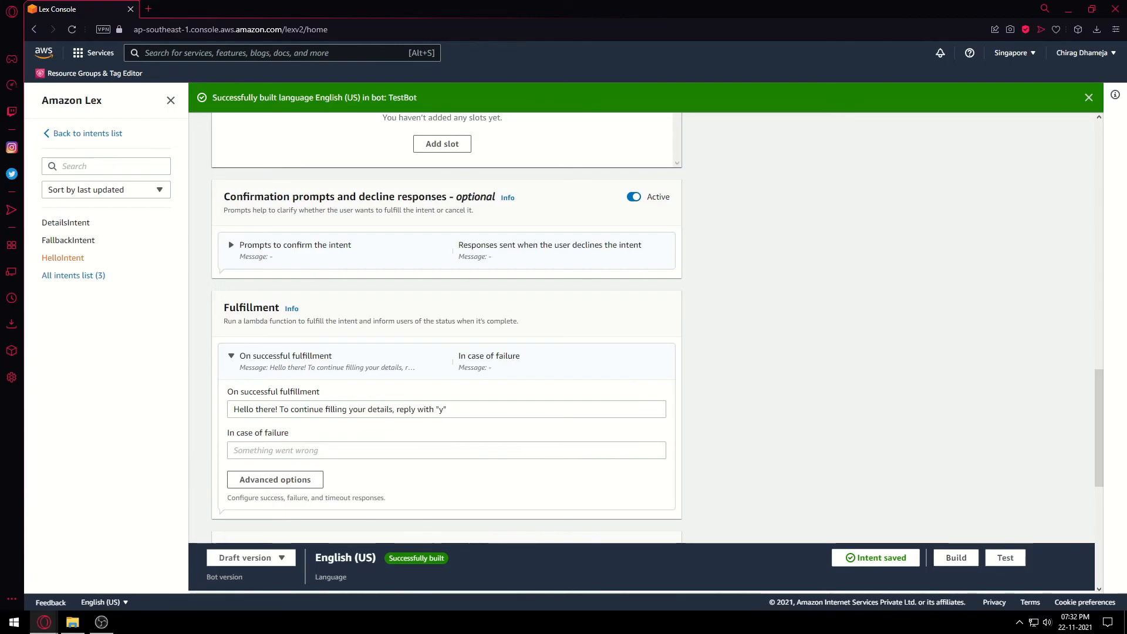
{"action": "left_click", "coordinate": [1006, 558]}
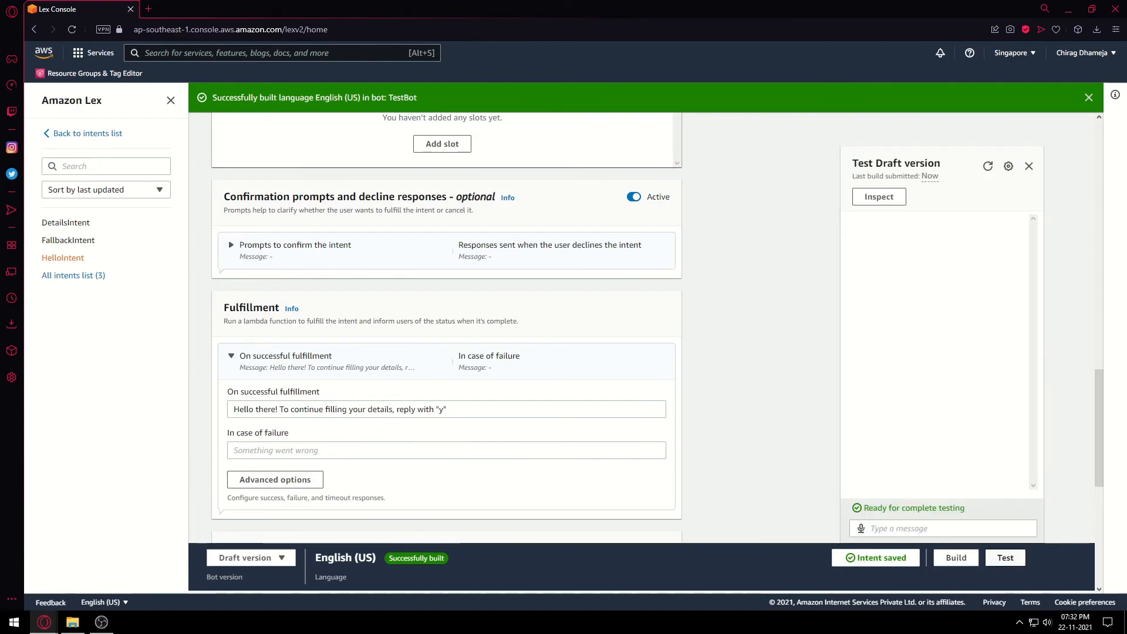
{"action": "left_click", "coordinate": [943, 528]}
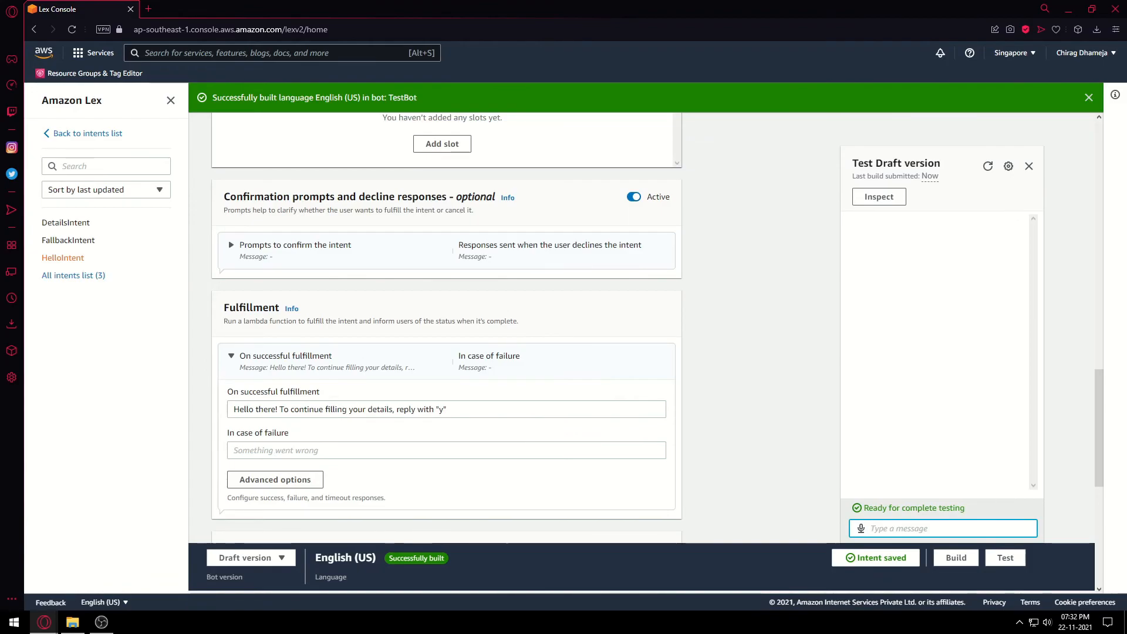
{"action": "type", "text": "myself"}
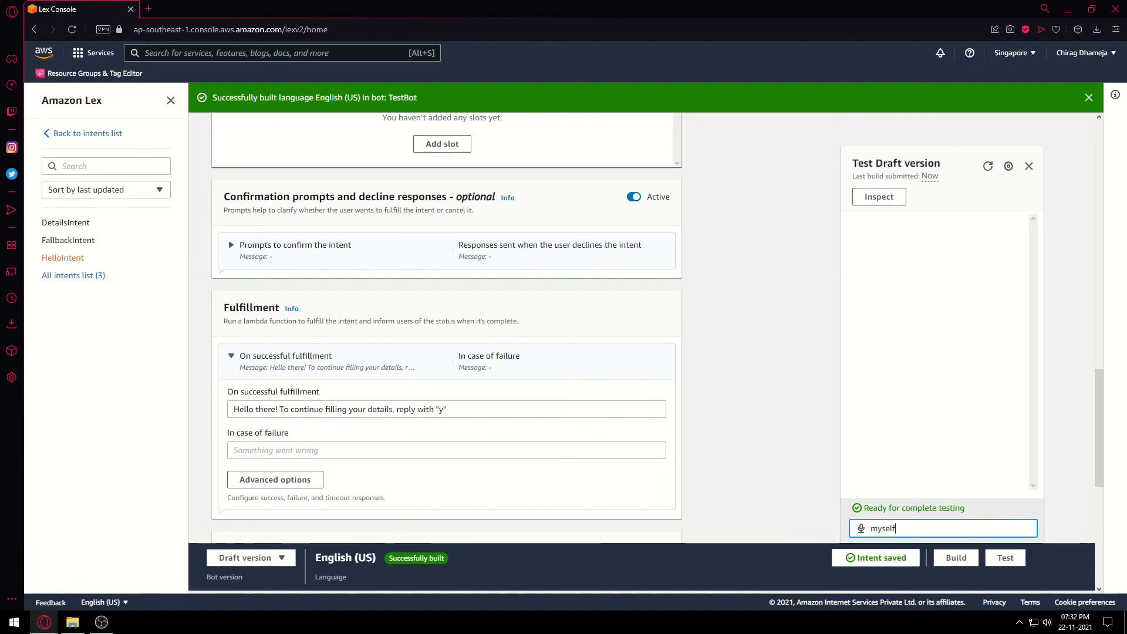
{"action": "key", "text": "Return"}
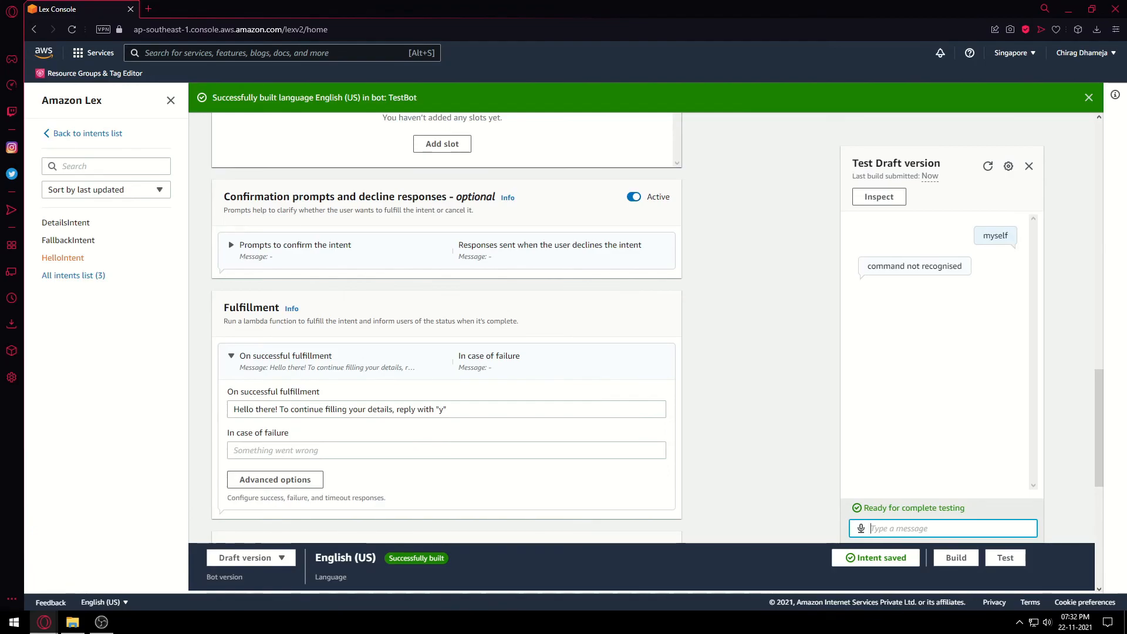
Send 'hi' to trigger HelloIntent, then reply 'y' to start DetailsIntent.
{"action": "type", "text": "hi"}
{"action": "key", "text": "Return"}
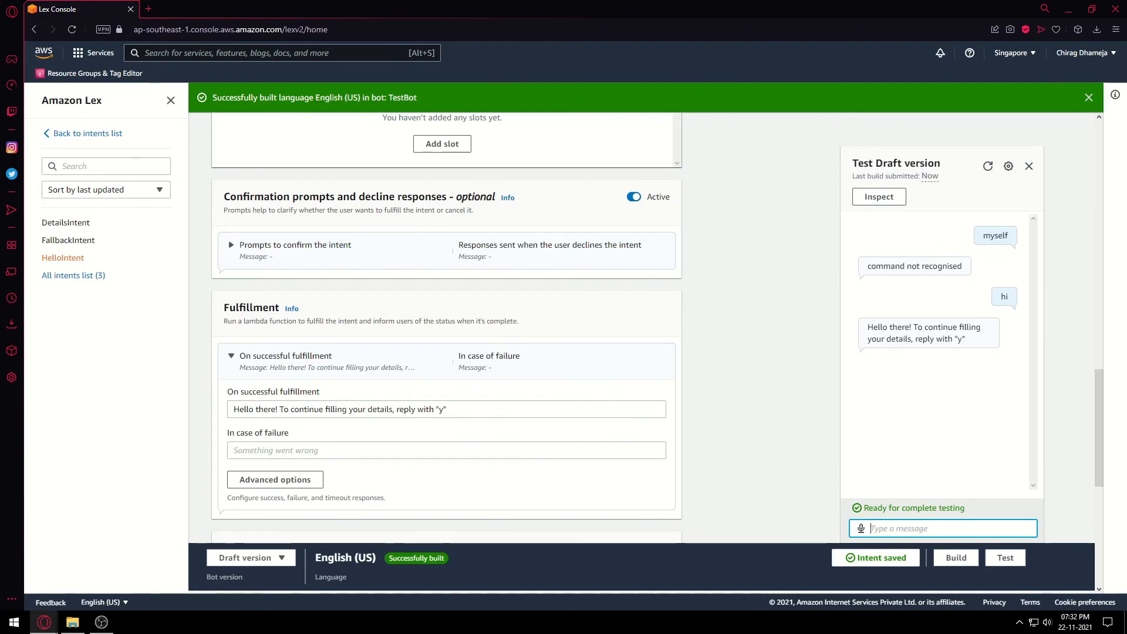
{"action": "type", "text": "y"}
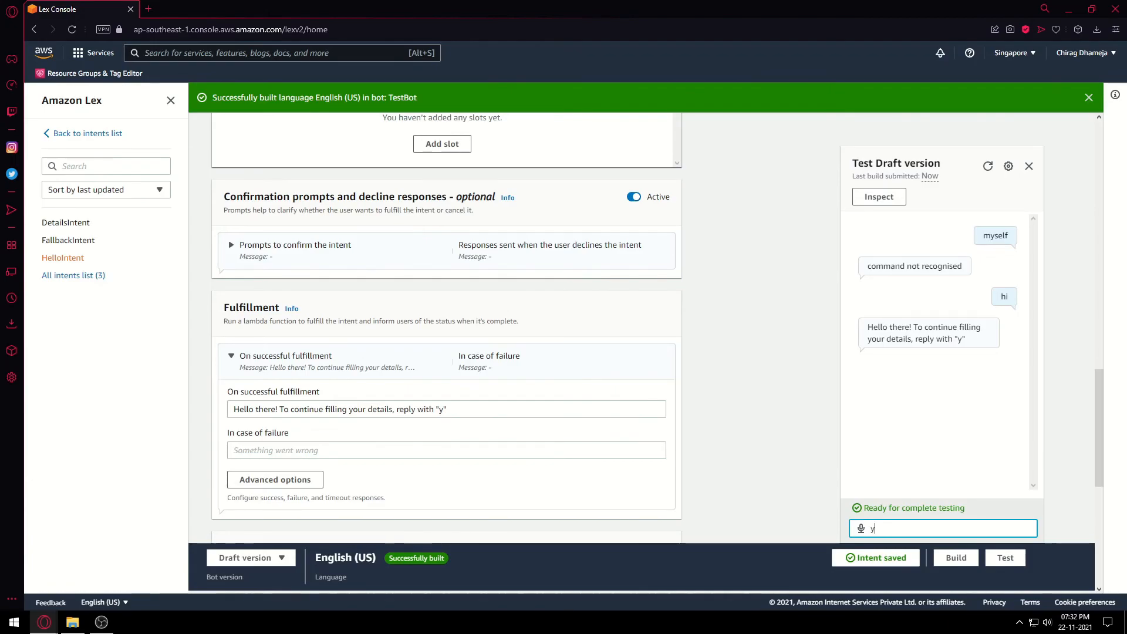
{"action": "key", "text": "Return"}
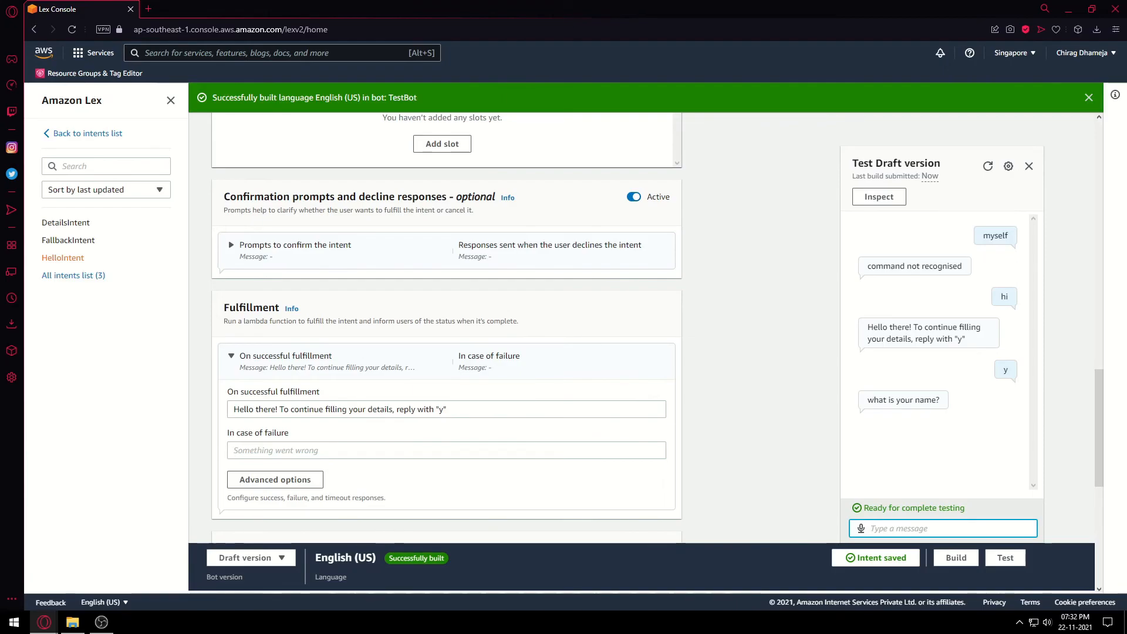
Answer with a name, the city NYC and a phone number, then inspect the recognised slots.
{"action": "type", "text": "Ron"}
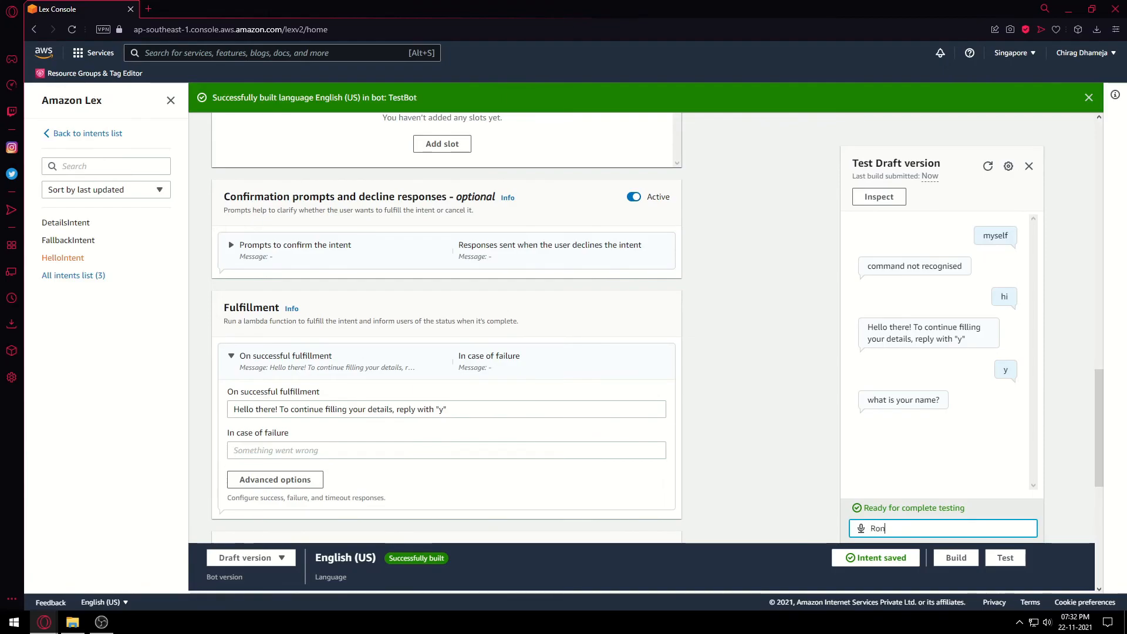
{"action": "key", "text": "Return"}
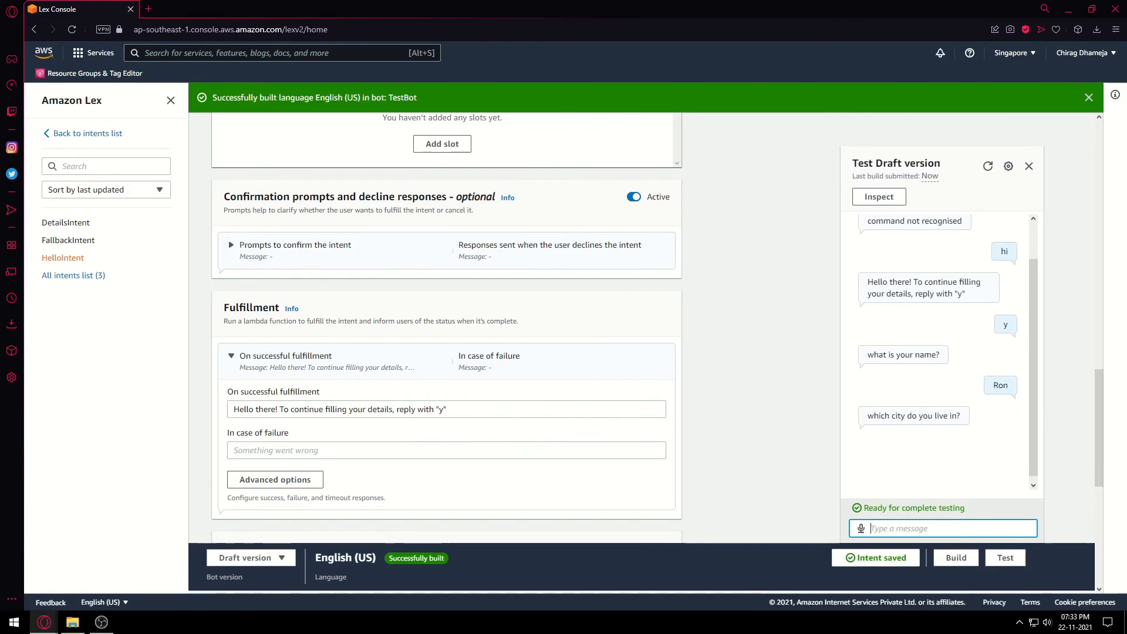
{"action": "type", "text": "NYC"}
{"action": "key", "text": "Return"}
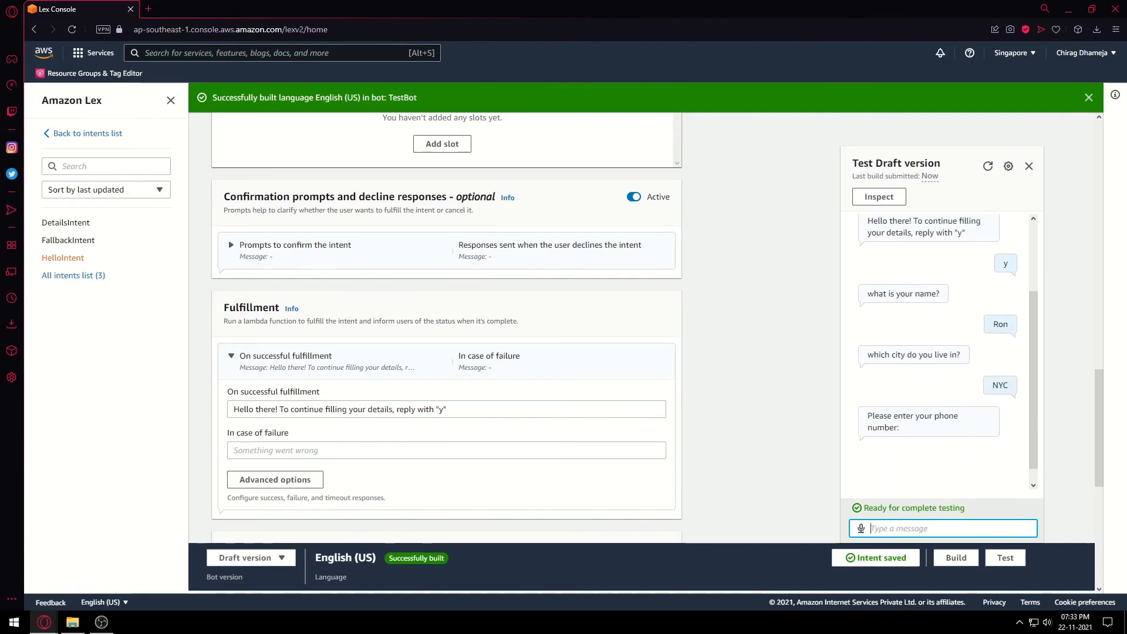
{"action": "type", "text": "123456789"}
{"action": "key", "text": "Return"}
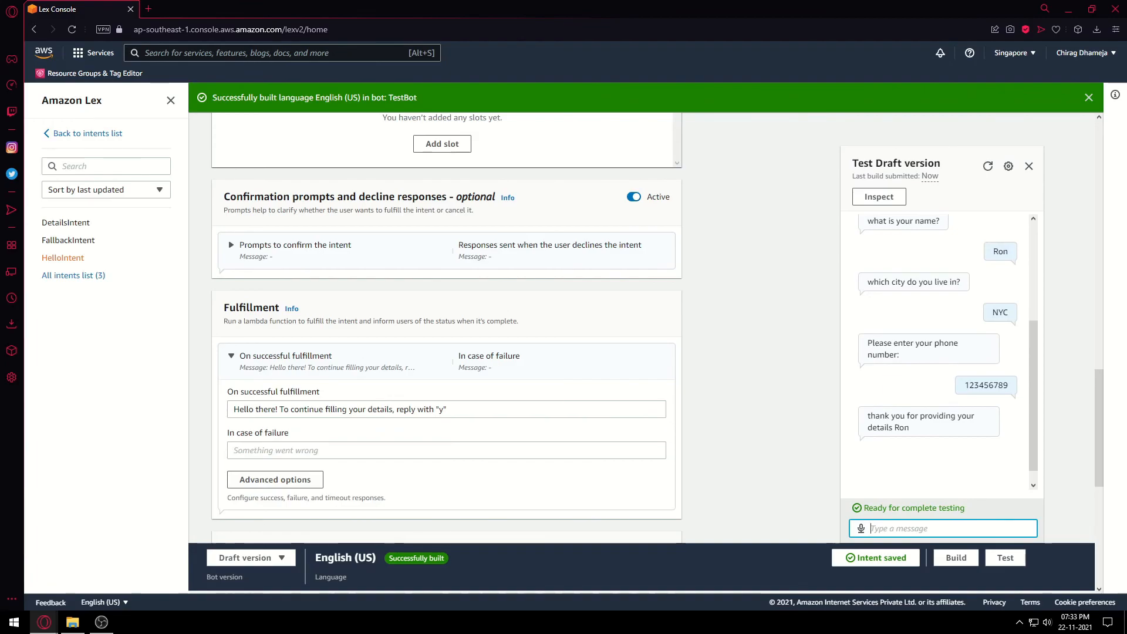
{"action": "left_click", "coordinate": [879, 196]}
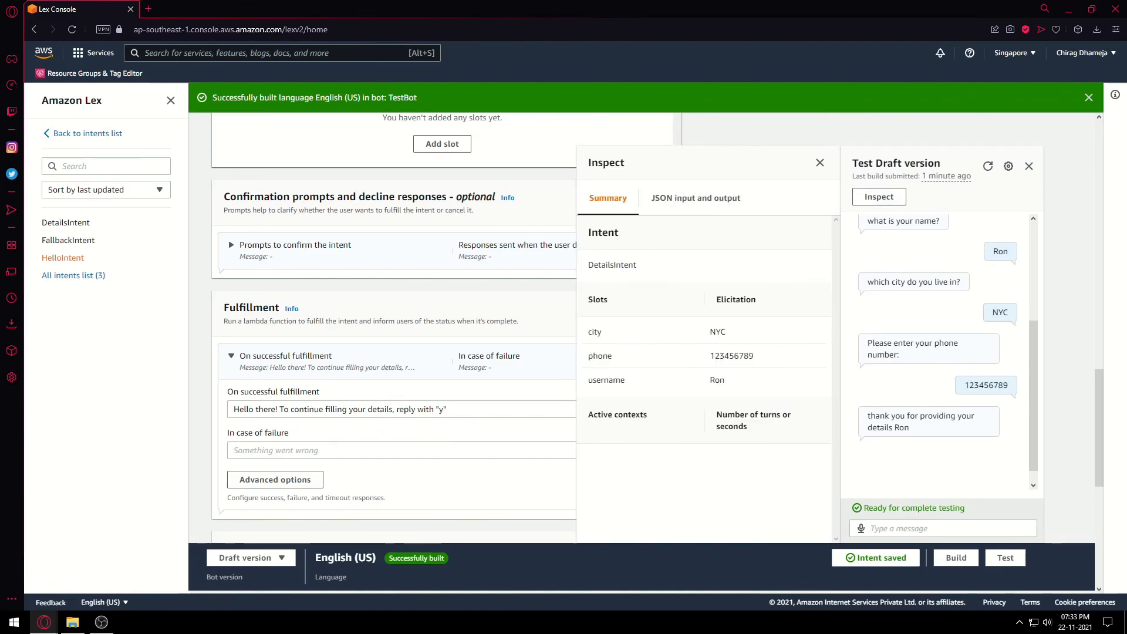
Review the collected slot values, close the Inspect summary, and scroll the chat up to the earlier messages.
{"action": "left_click_drag", "start_coordinate": [727, 333], "coordinate": [729, 381]}
{"action": "left_click", "coordinate": [740, 383]}
{"action": "left_click", "coordinate": [820, 163]}
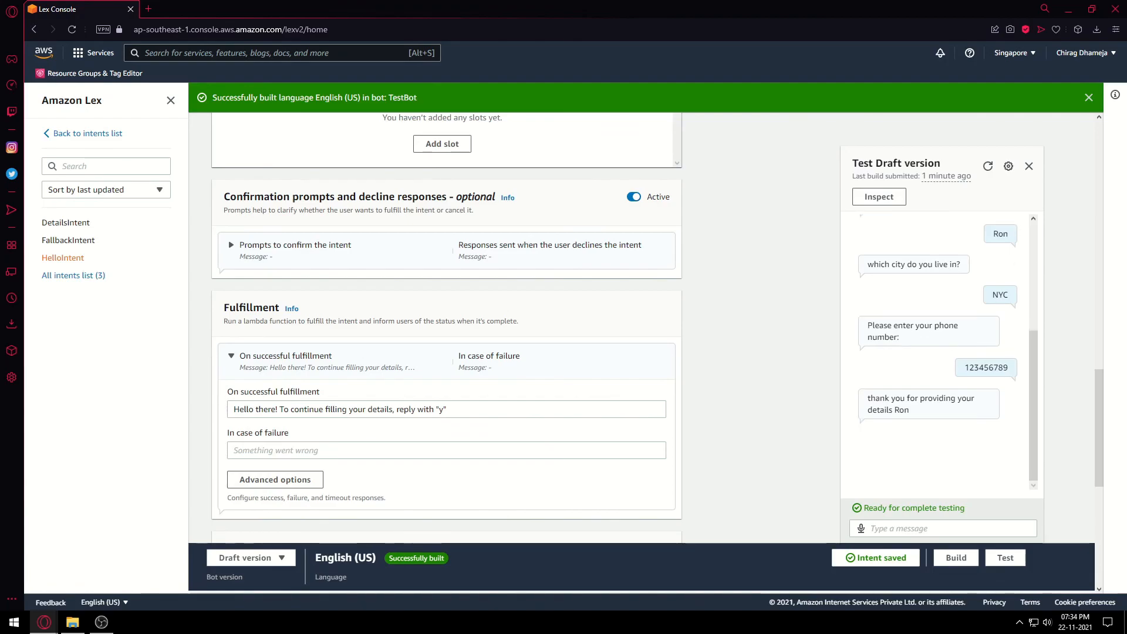
{"action": "scroll", "coordinate": [939, 352], "scroll_direction": "up", "scroll_amount": 2}
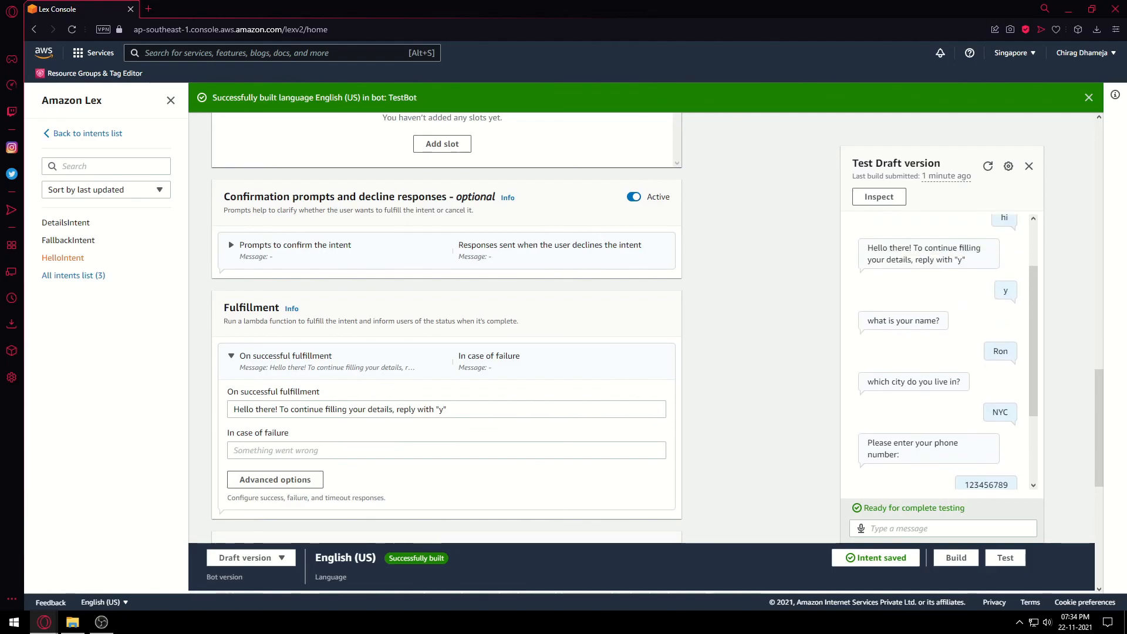
{"action": "scroll", "coordinate": [939, 353], "scroll_direction": "up", "scroll_amount": 1}
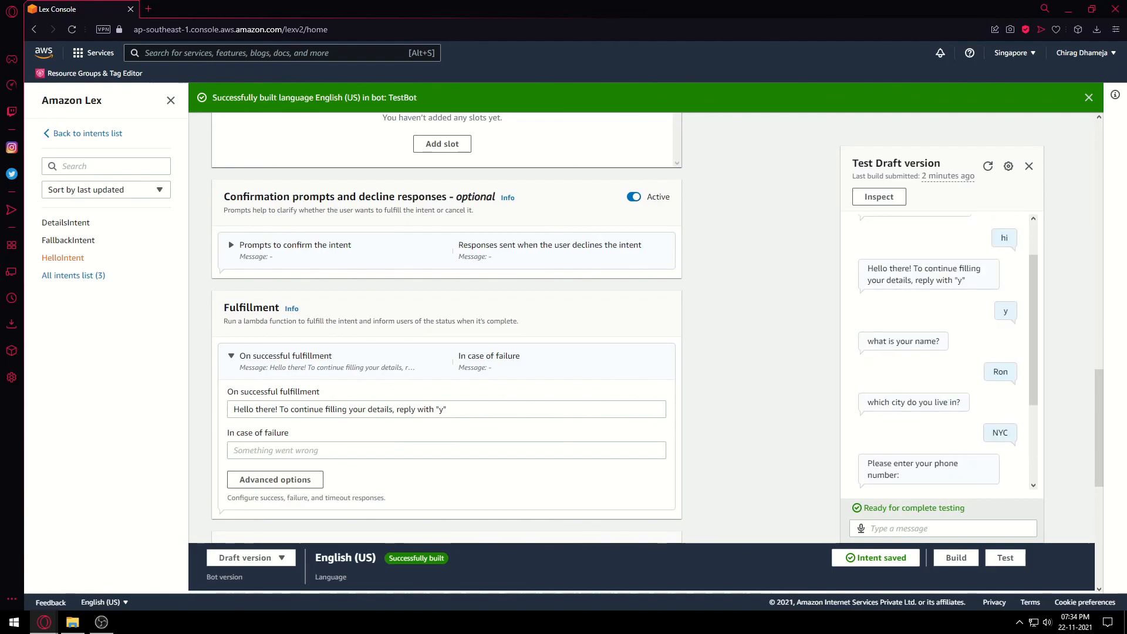